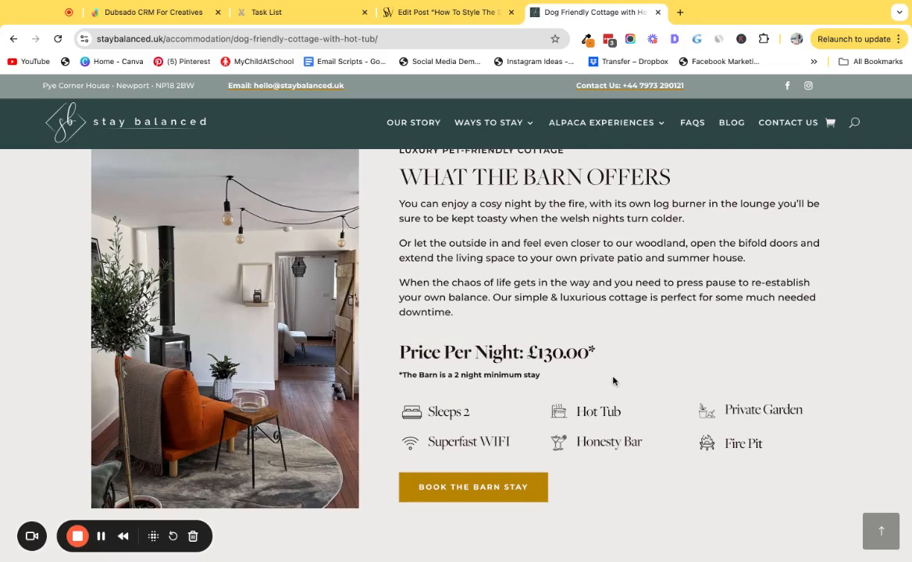
Open the browser developer tools and scroll through the barn cottage page in mobile view.
key("alt+super+i")
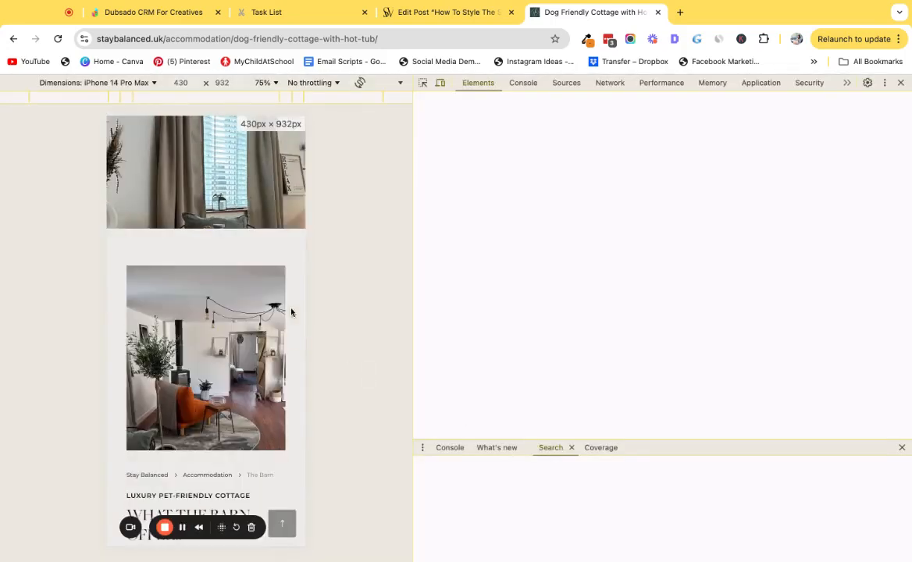
scroll(258, 290, "down", 4)
scroll(255, 288, "down", 3)
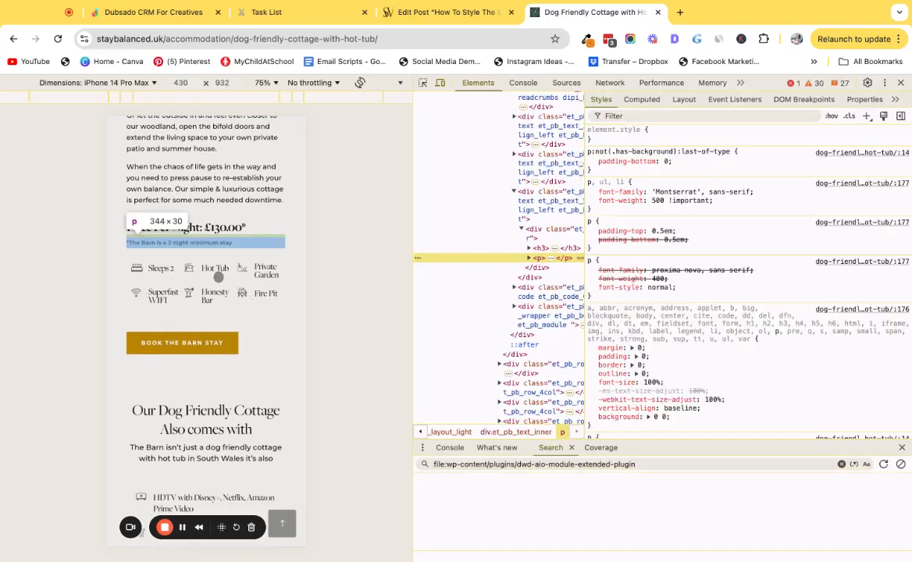
scroll(212, 265, "up", 1)
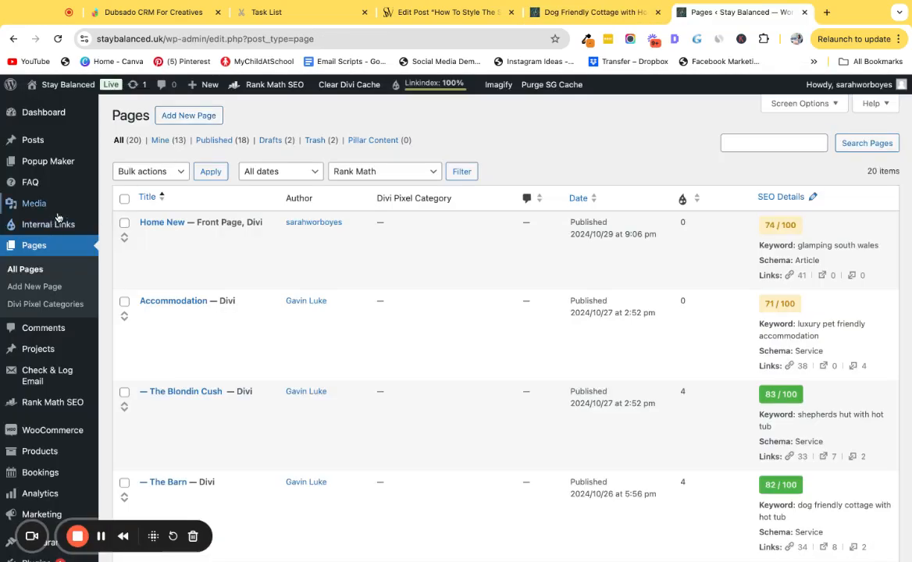
Create a new page titled "test".
left_click(185, 121)
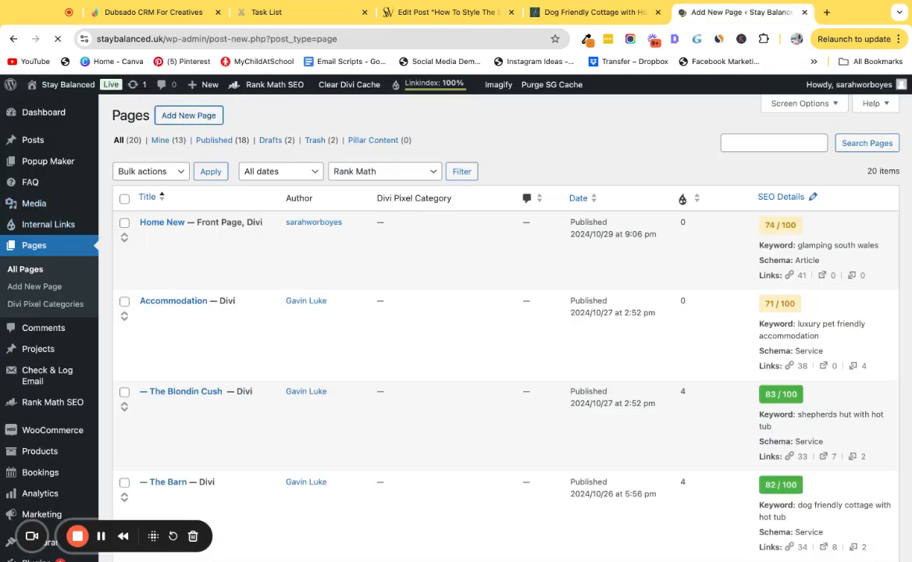
type("test")
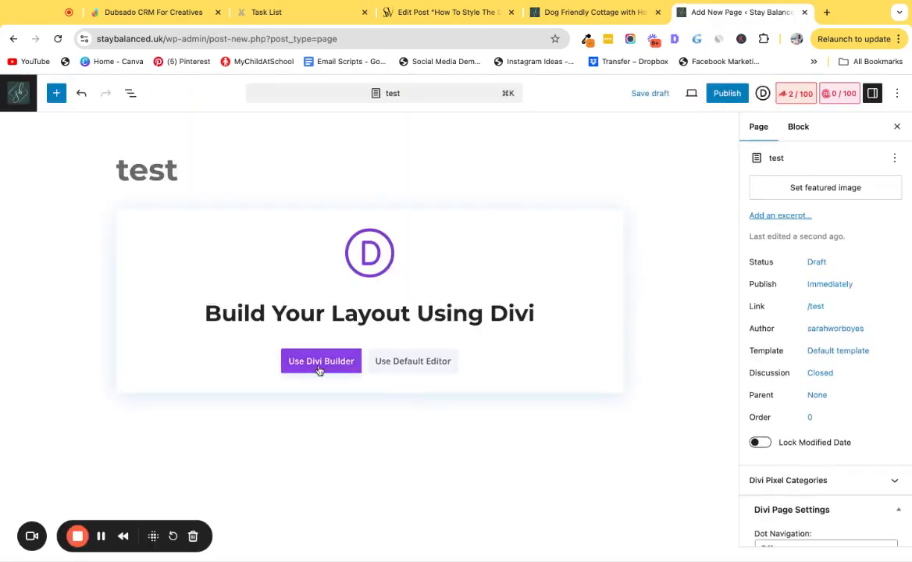
Open the page in the Divi Builder and insert a two-column row.
left_click(312, 366)
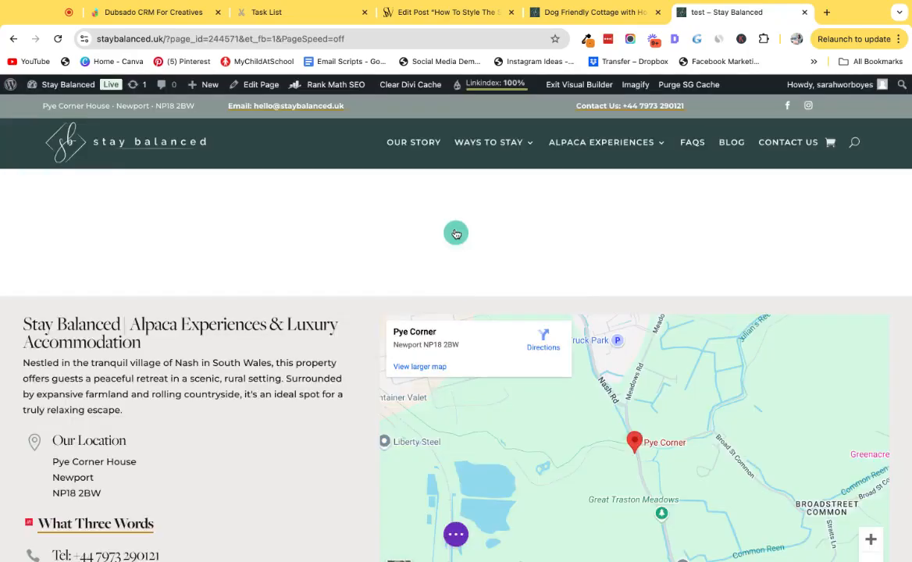
left_click(456, 234)
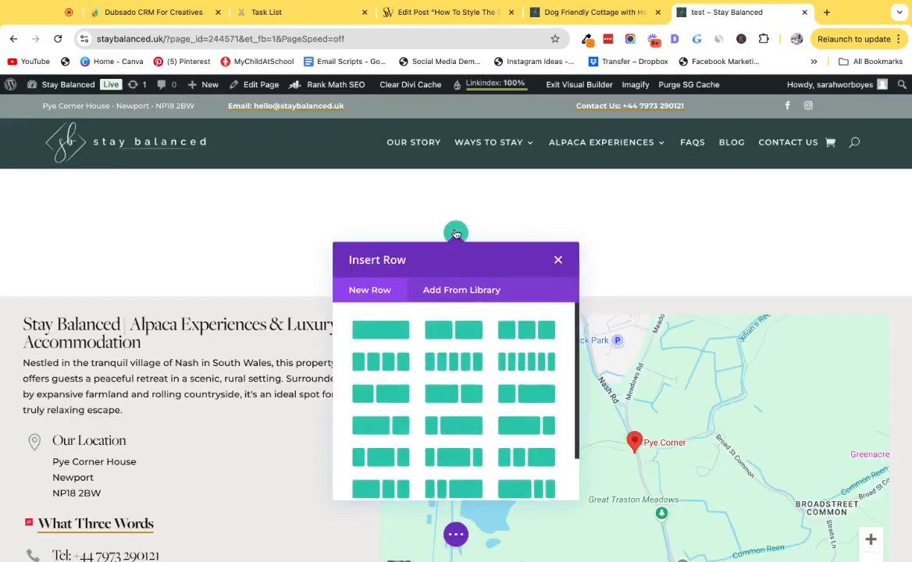
left_click(380, 397)
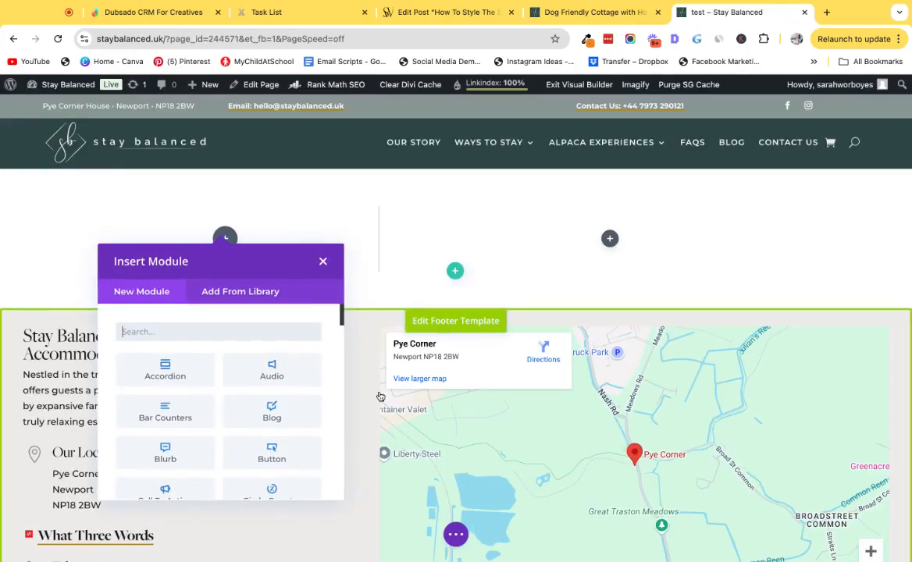
left_click(323, 263)
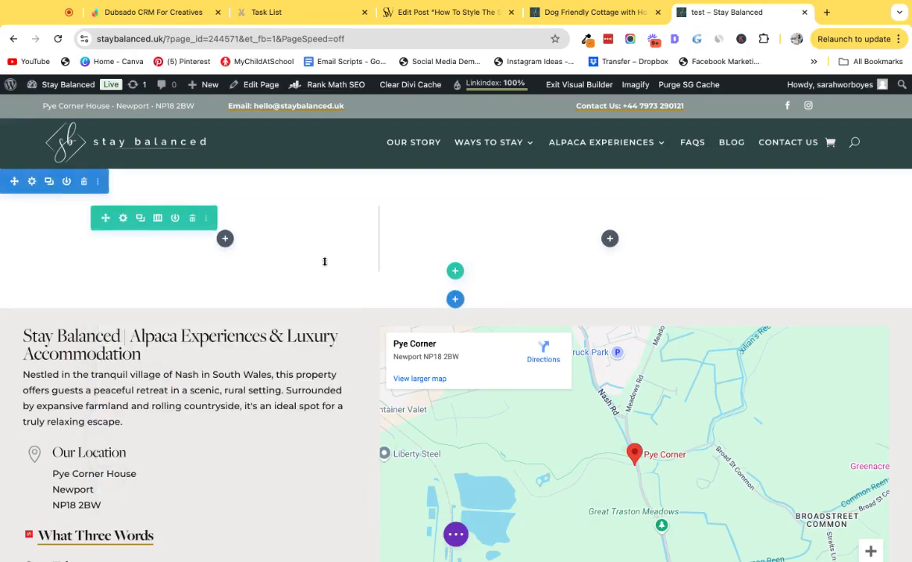
In the row's design settings, enable a custom gutter width and set it to 2.
left_click(123, 219)
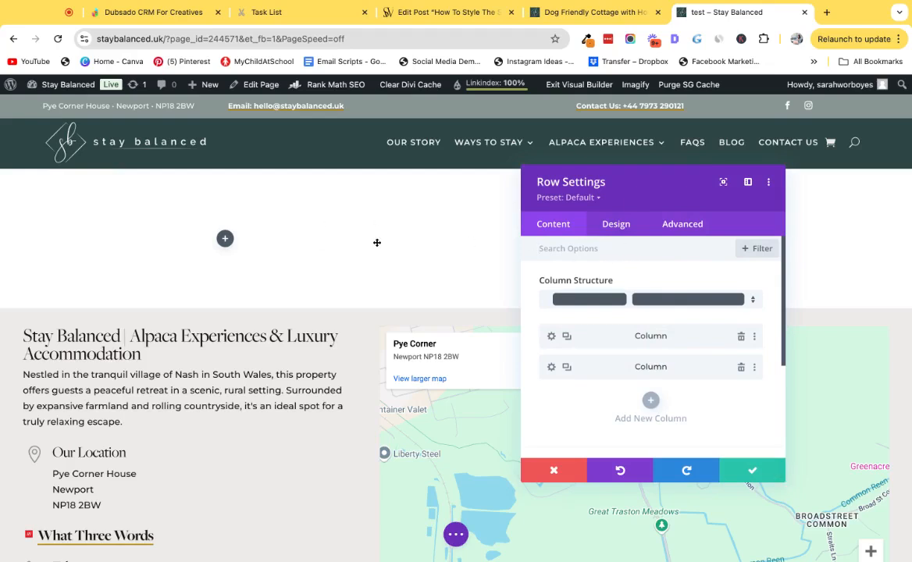
left_click(617, 225)
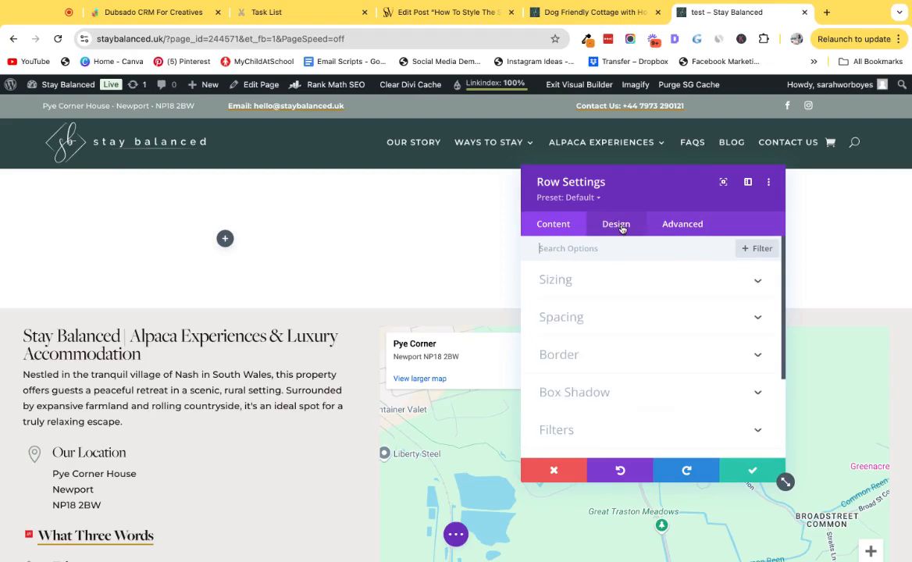
left_click(604, 285)
left_click(552, 324)
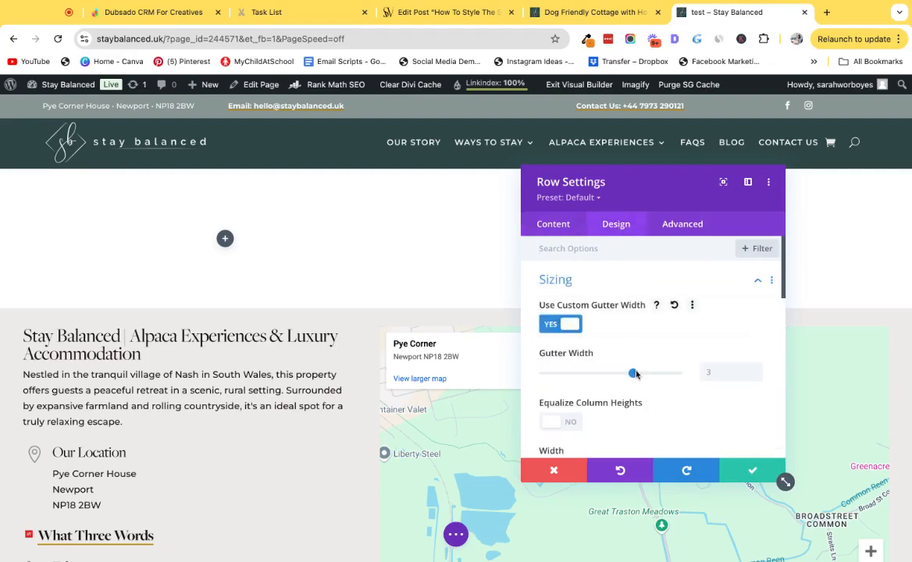
left_click_drag(633, 374, 589, 374)
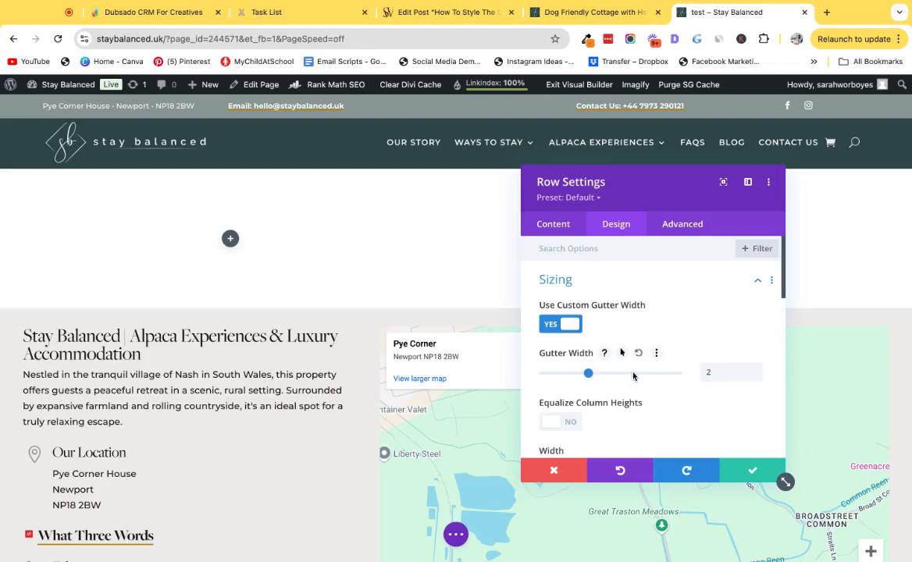
Turn on Equalize Column Heights and set the row width to 85%.
scroll(634, 377, "down", 1)
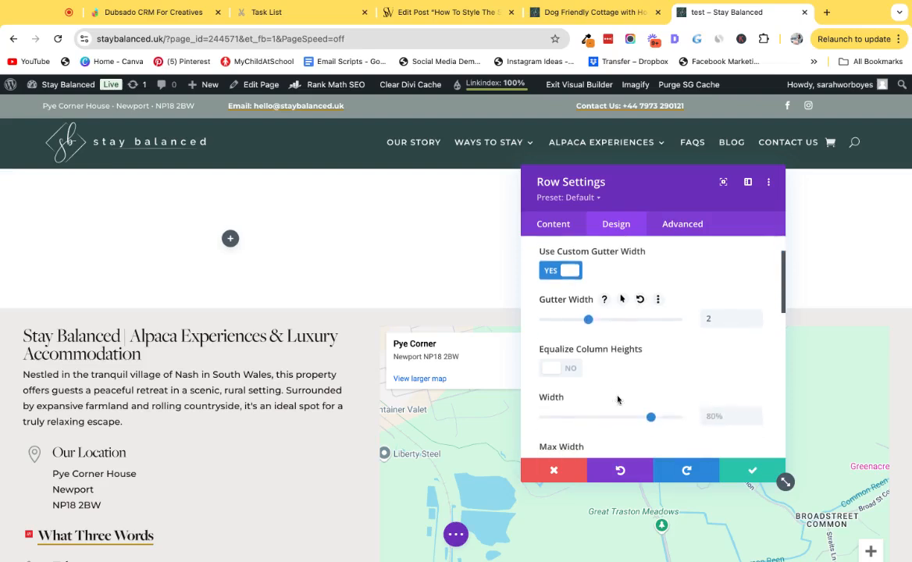
left_click(556, 374)
scroll(599, 358, "down", 1)
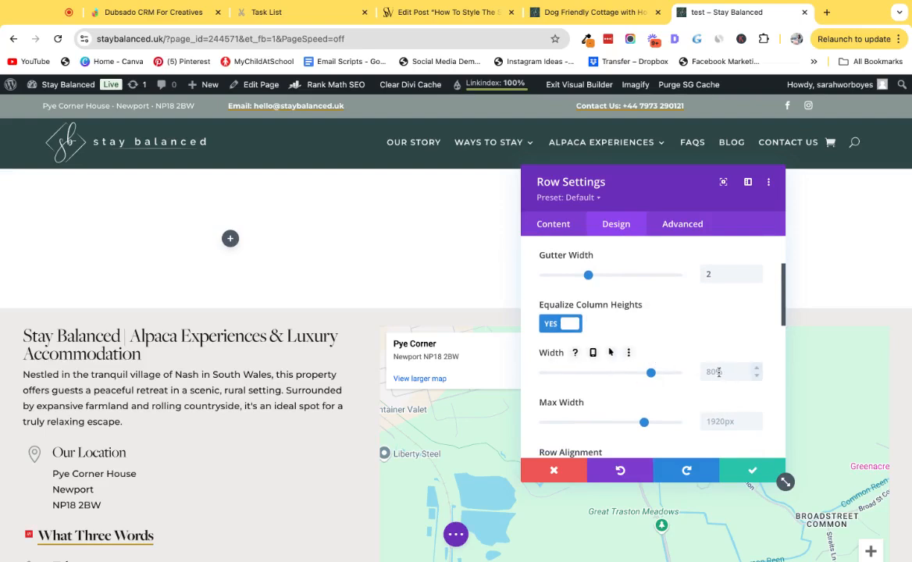
left_click(716, 372)
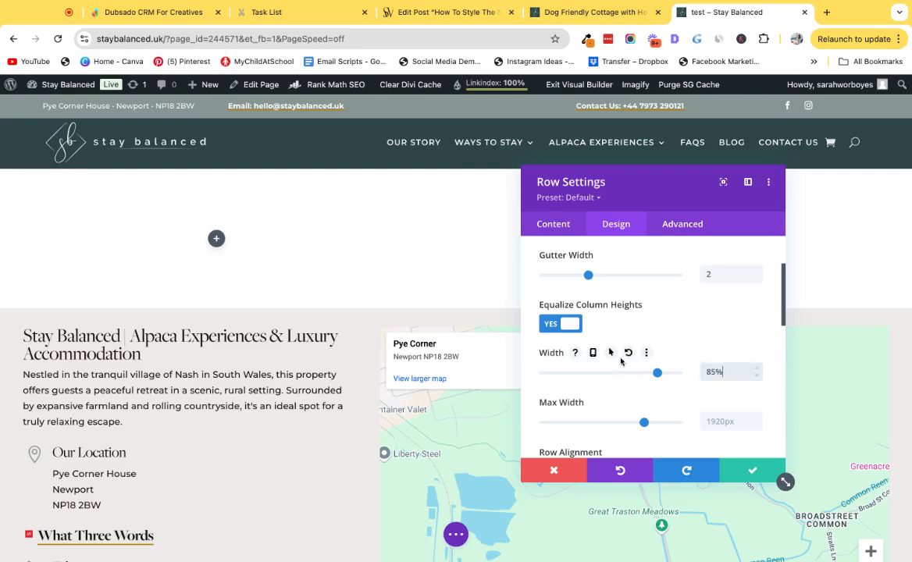
Set responsive row widths of 90% for tablet and 85% for phone, then save the row settings.
left_click(593, 352)
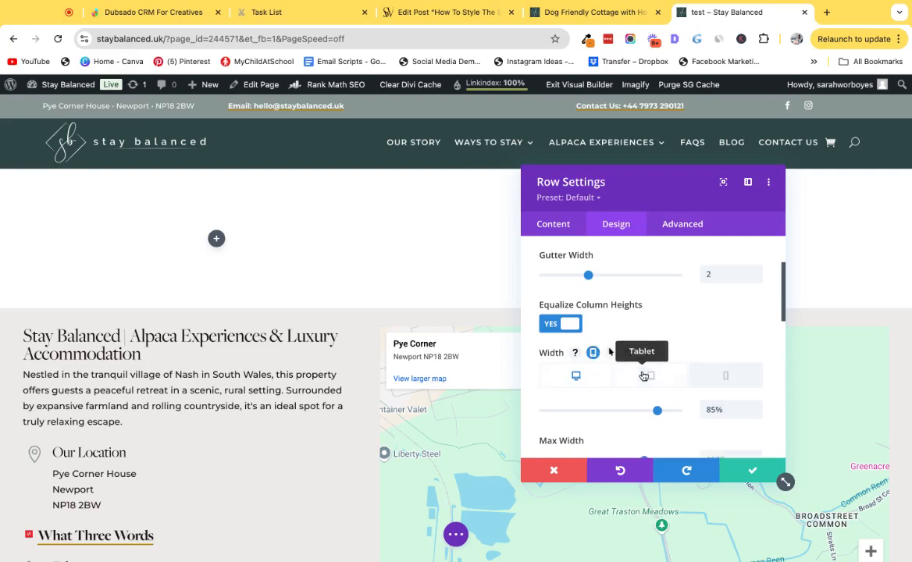
left_click(650, 376)
left_click(721, 411)
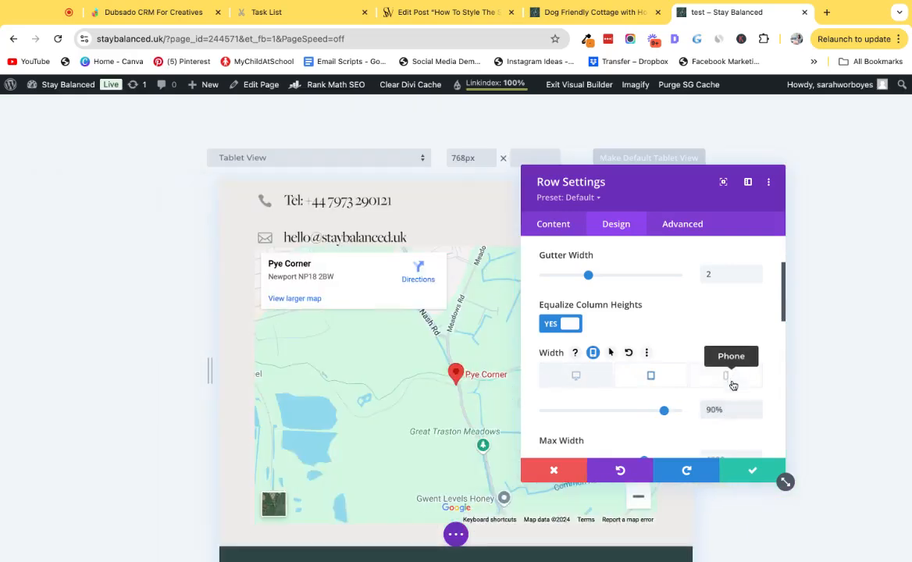
left_click(732, 379)
type("85")
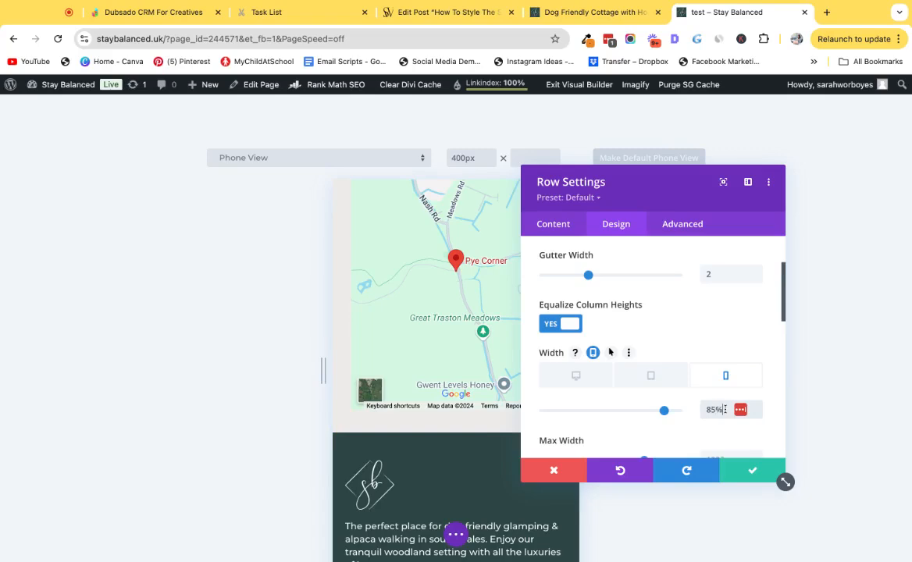
left_click(765, 469)
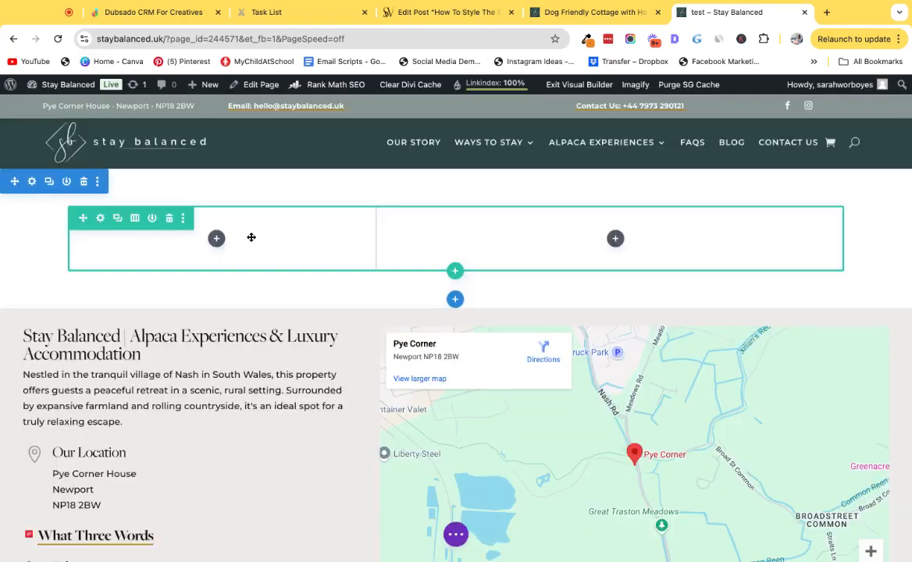
Add display:flex; as the row's Main Element custom CSS under Module Elements.
left_click(100, 219)
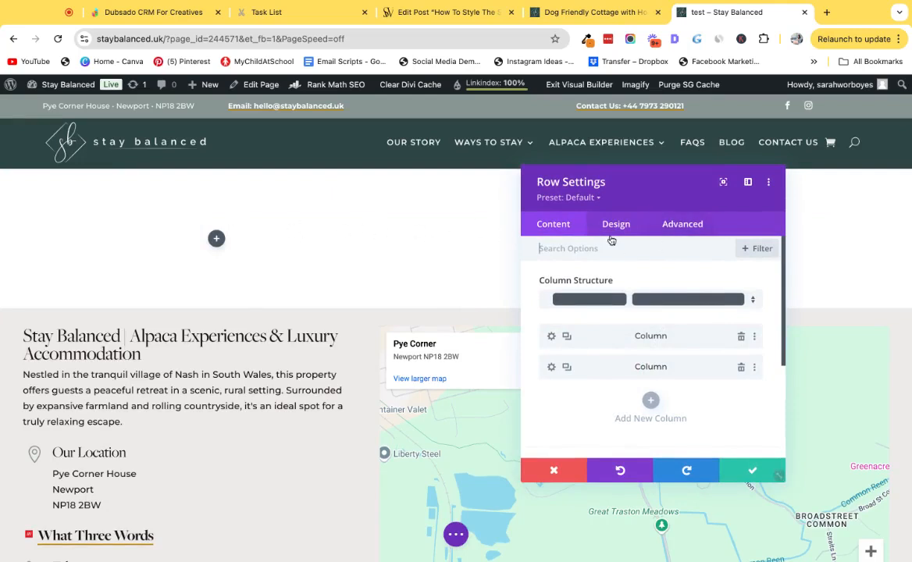
left_click(694, 231)
left_click(628, 316)
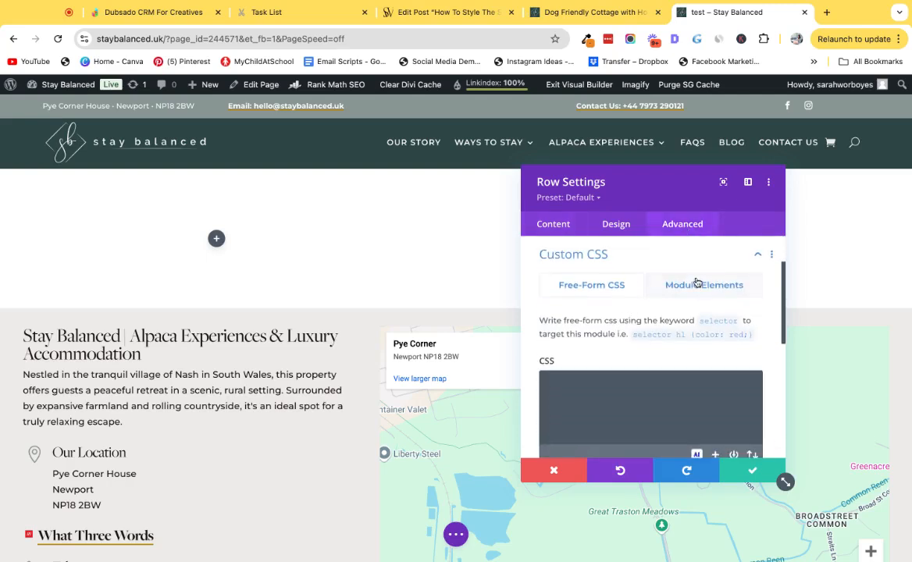
left_click(674, 286)
scroll(648, 335, "down", 2)
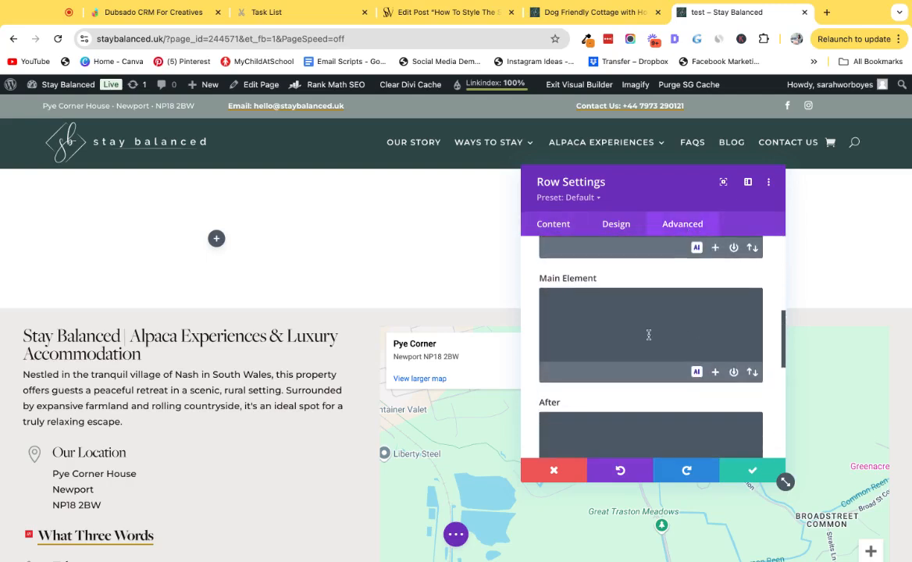
left_click(595, 310)
type("displ")
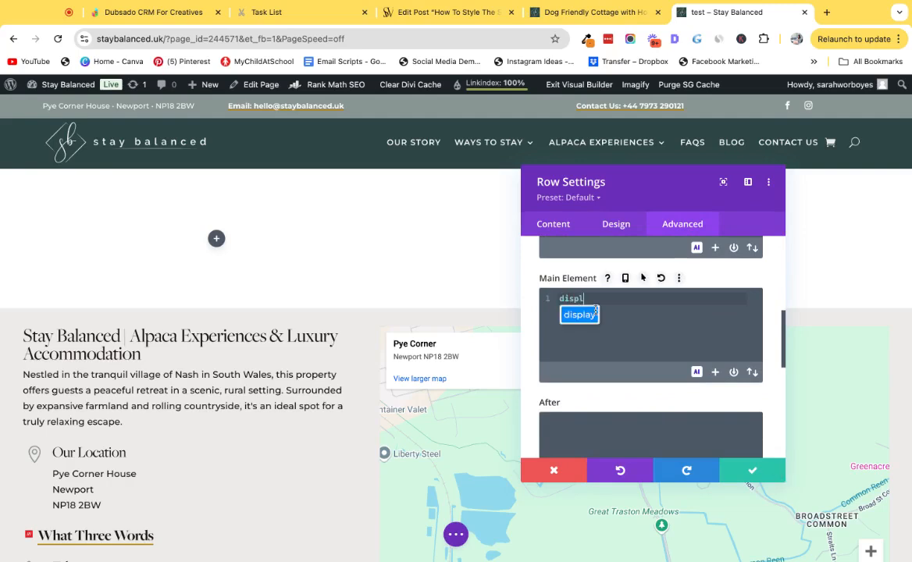
type("ay:flex;")
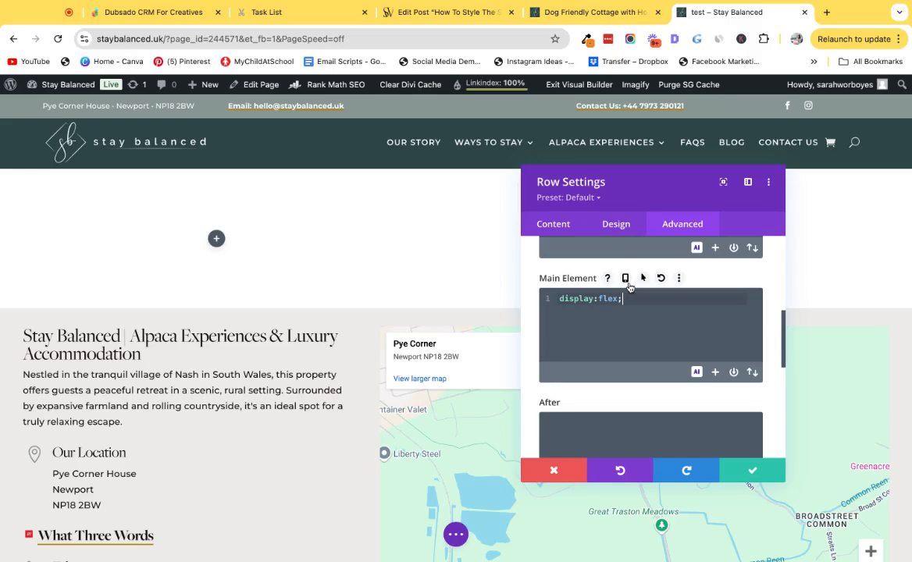
Enable responsive Main Element CSS and change the phone version to display:block;.
left_click(624, 278)
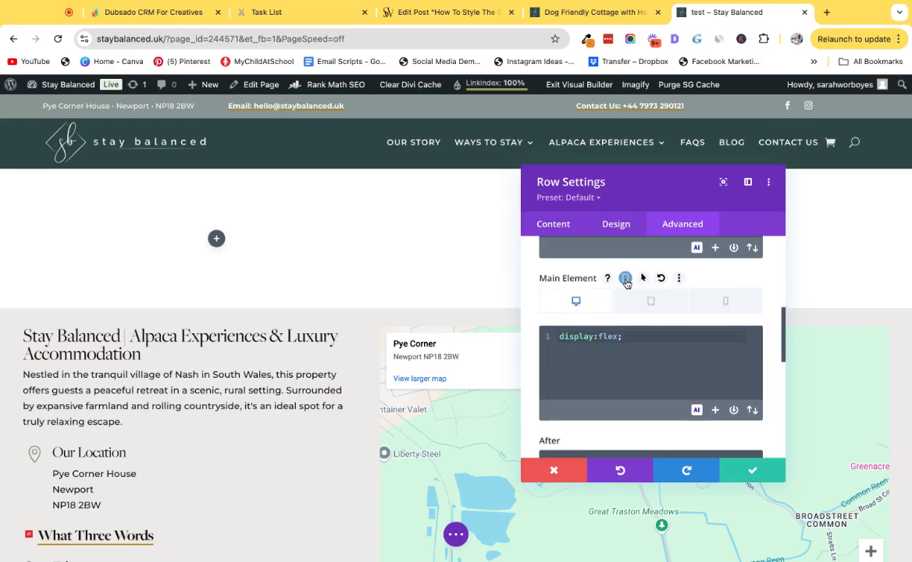
left_click(728, 303)
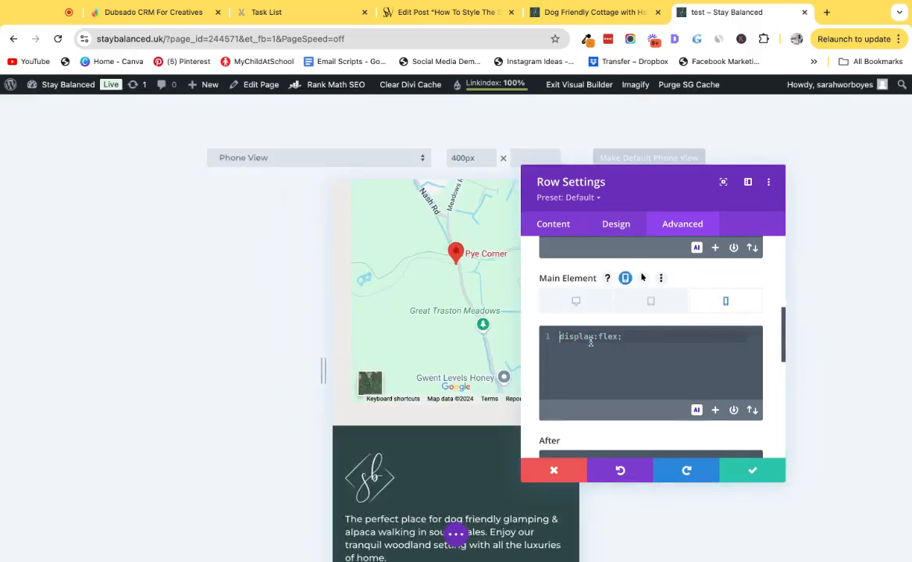
scroll(642, 278, "up", 5)
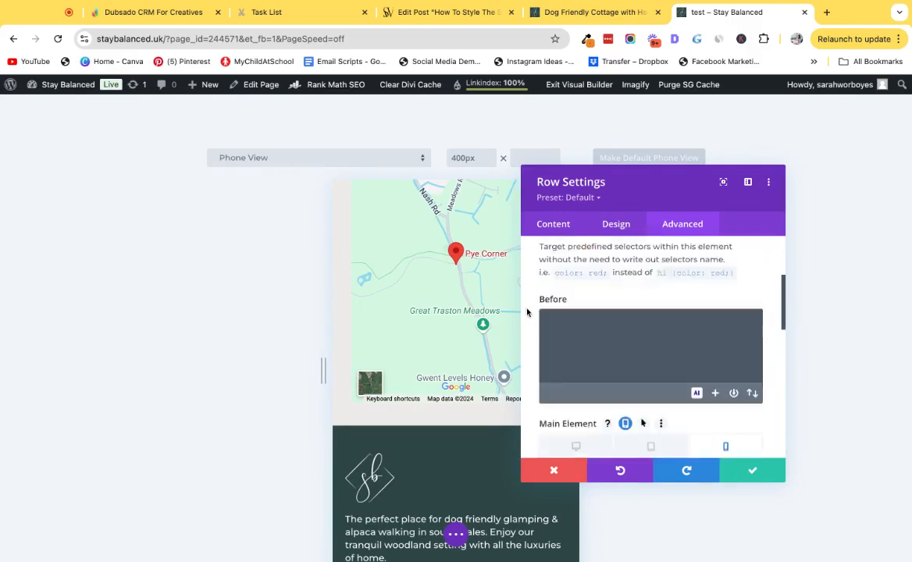
scroll(469, 275, "up", 10)
scroll(472, 278, "up", 2)
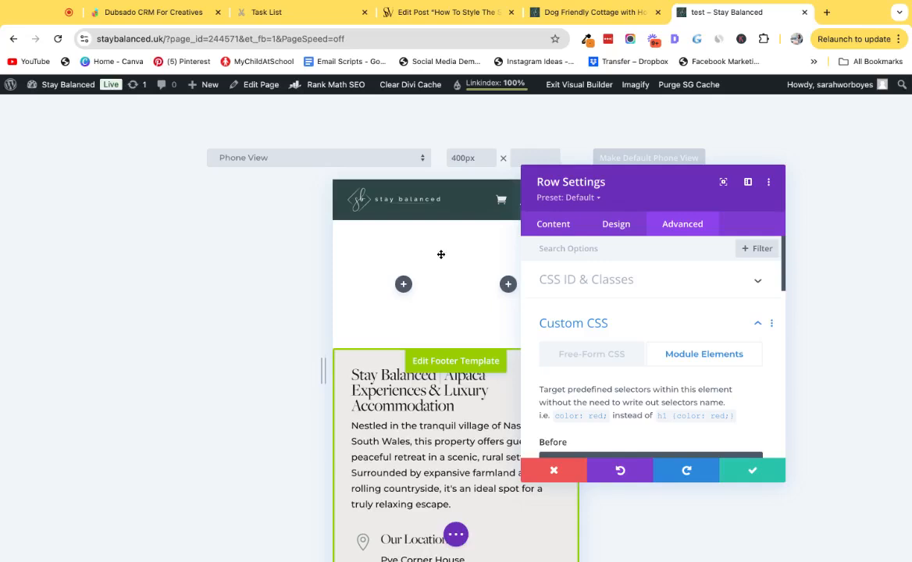
scroll(625, 332, "down", 5)
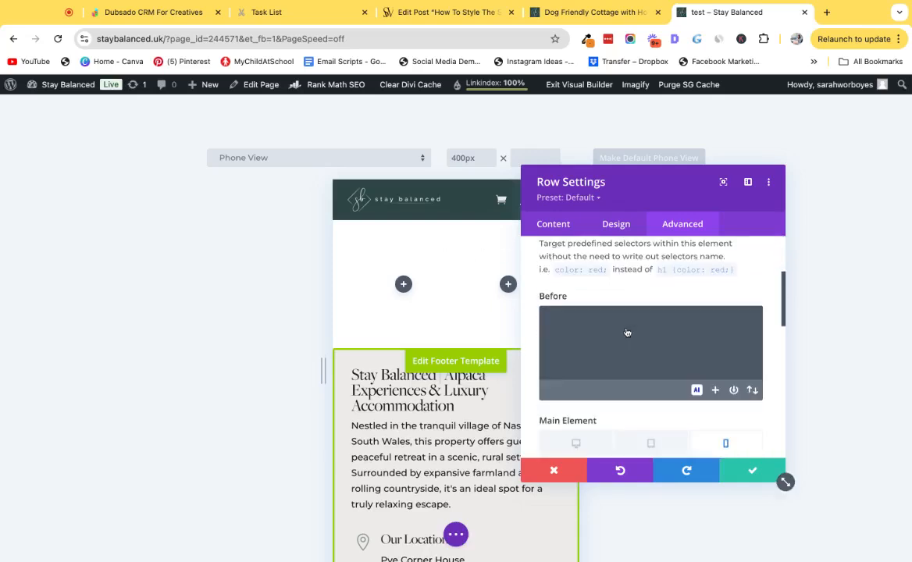
scroll(627, 333, "down", 1)
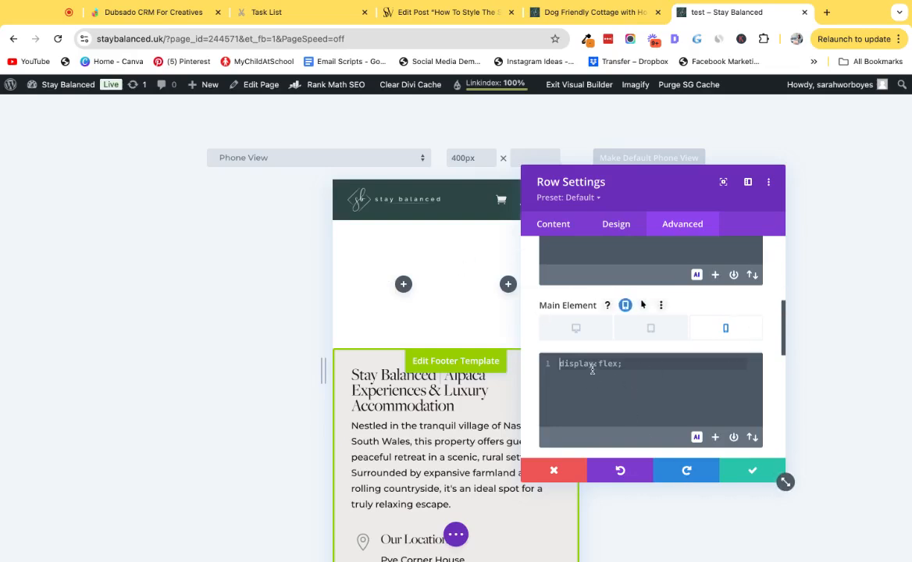
type("display")
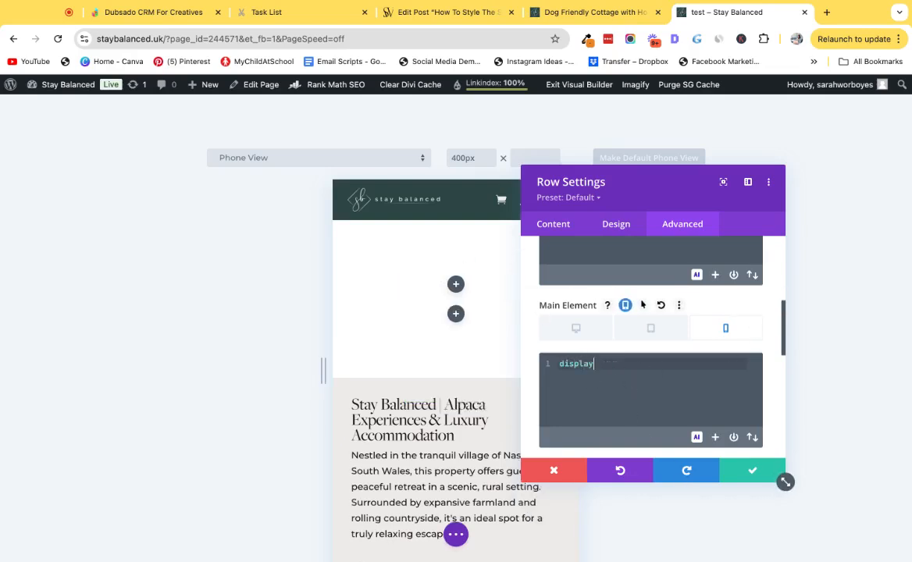
type(":block;")
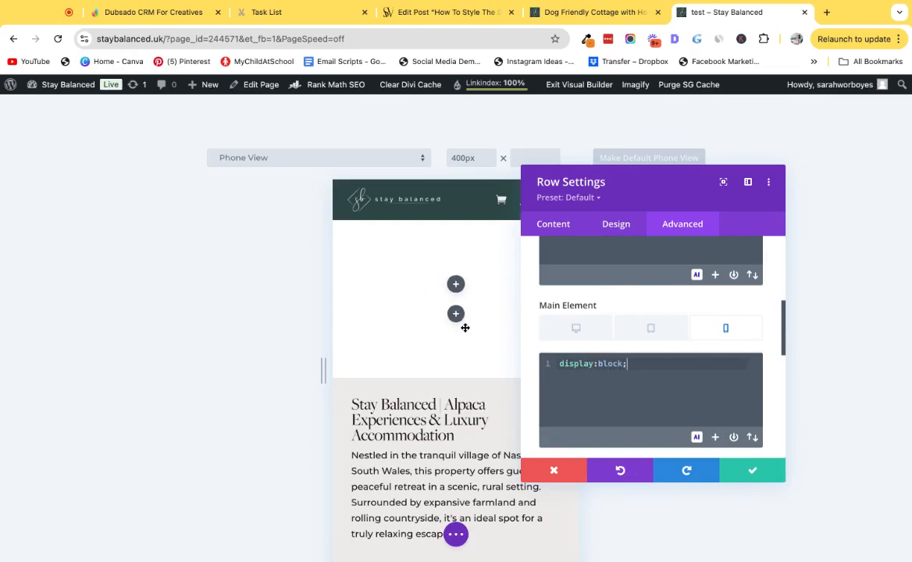
Check the tablet and desktop Main Element CSS for the row.
left_click(651, 328)
scroll(460, 286, "up", 6)
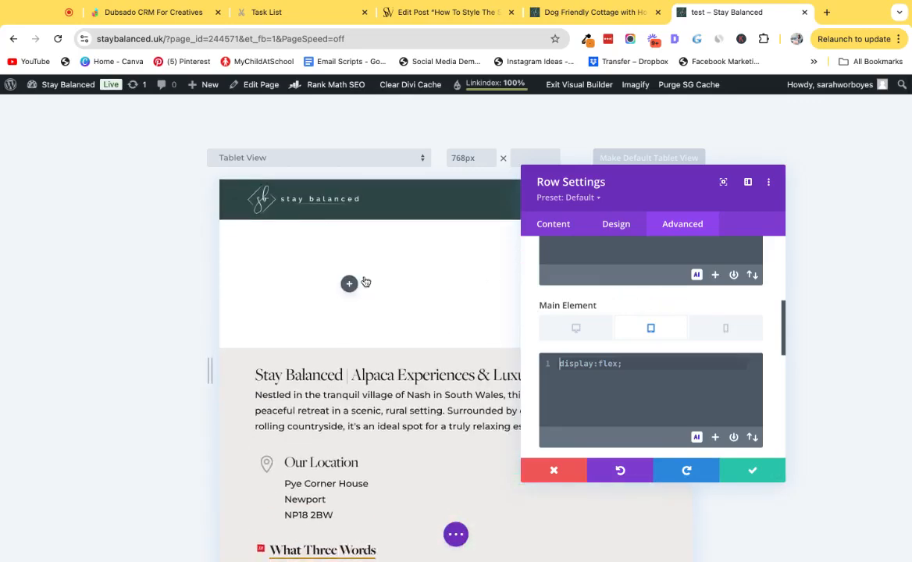
left_click(576, 328)
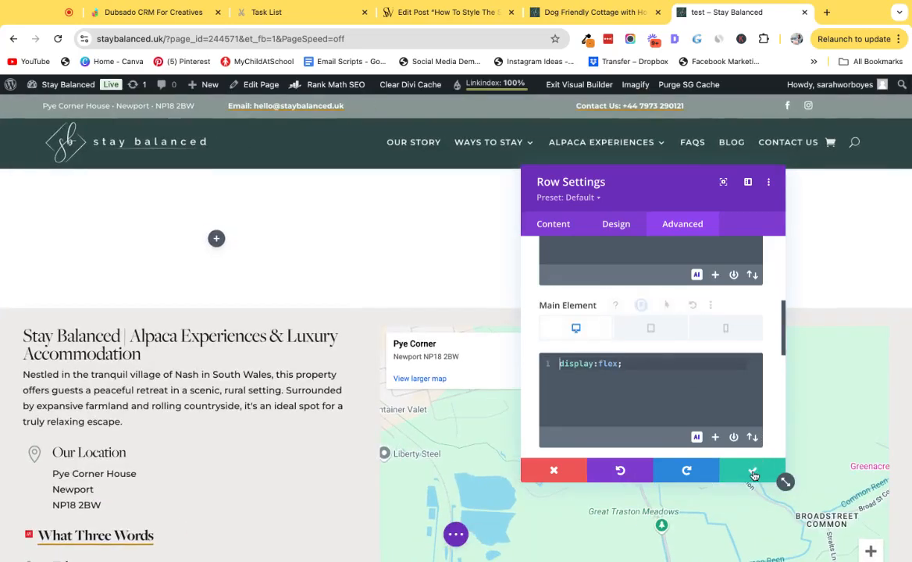
Save the row settings and insert a Divider module into the left column.
left_click(756, 469)
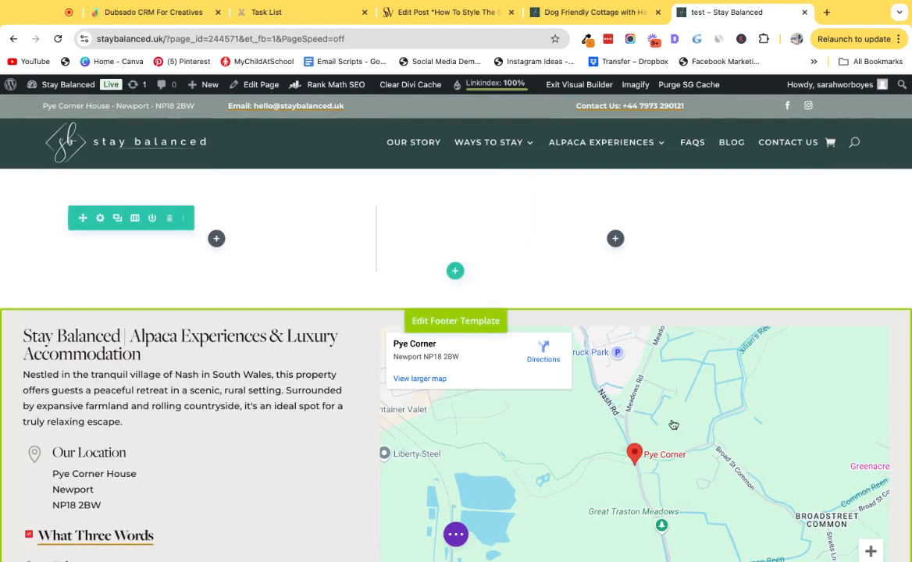
left_click(217, 239)
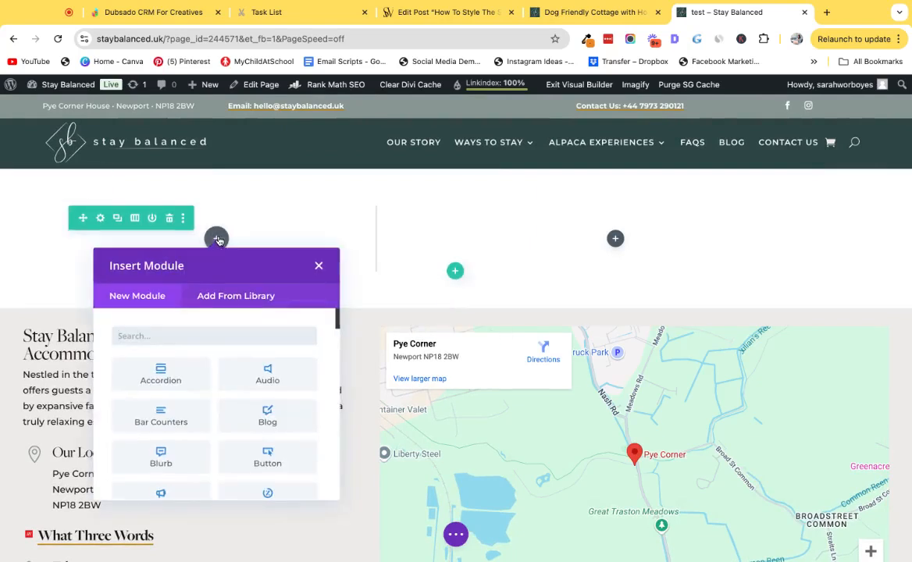
type("divi")
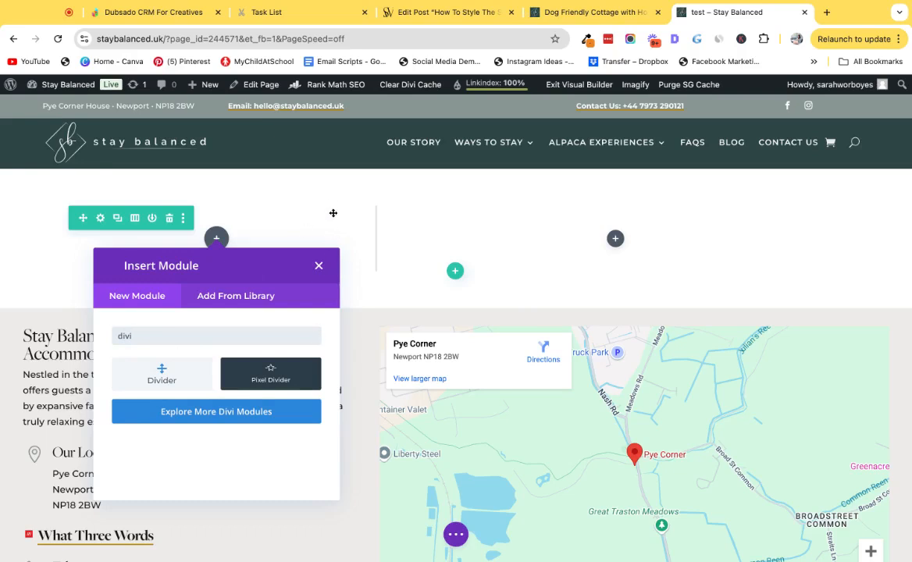
left_click(162, 377)
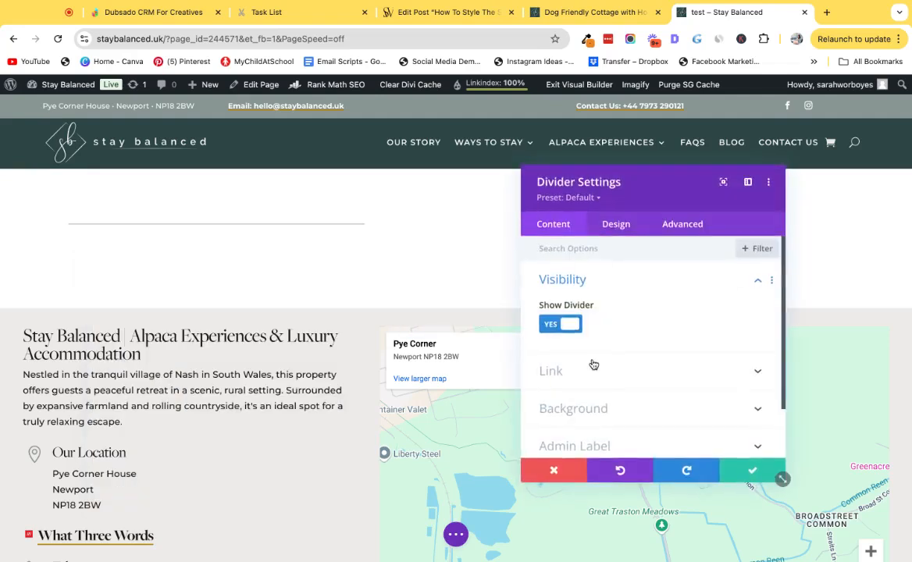
Hide the divider line, set its phone Min Height to 350px, and save the divider.
left_click(577, 324)
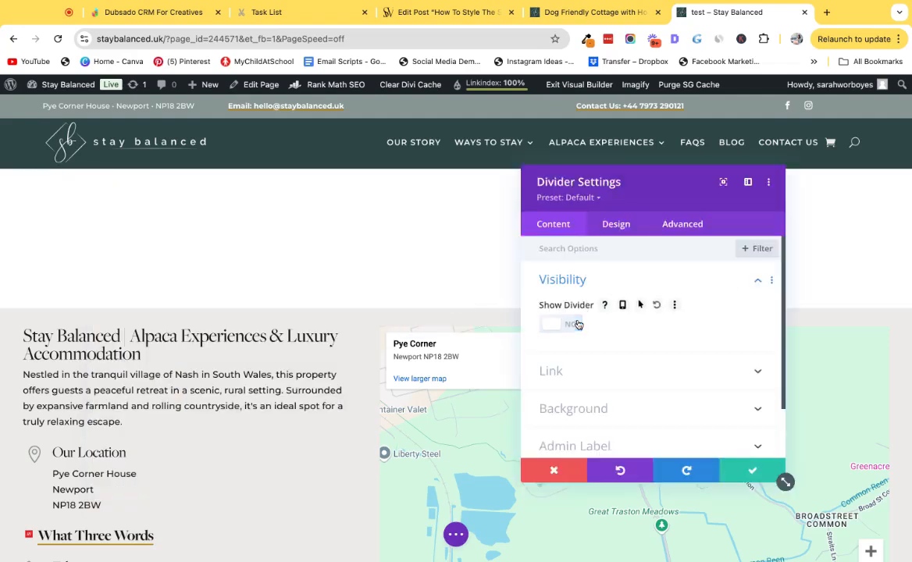
left_click(616, 227)
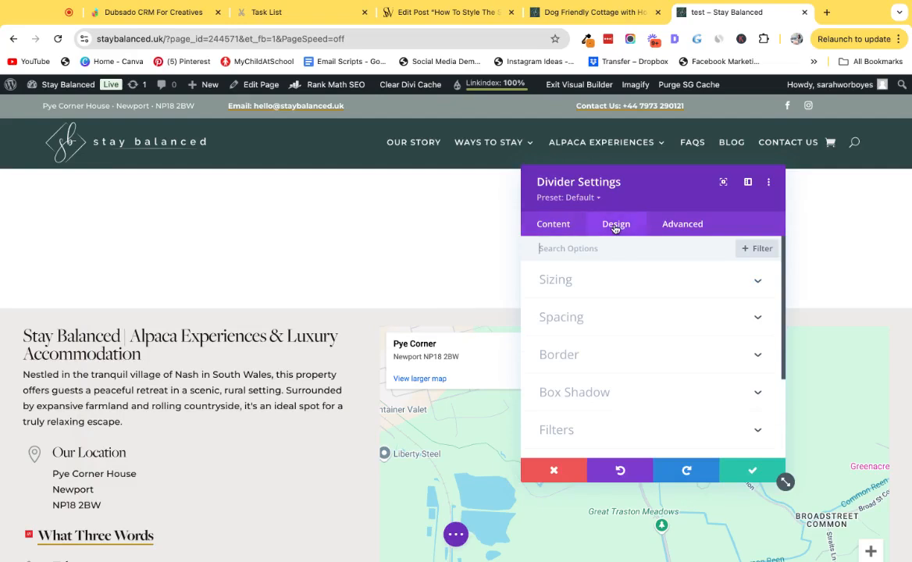
left_click(603, 282)
scroll(609, 312, "down", 3)
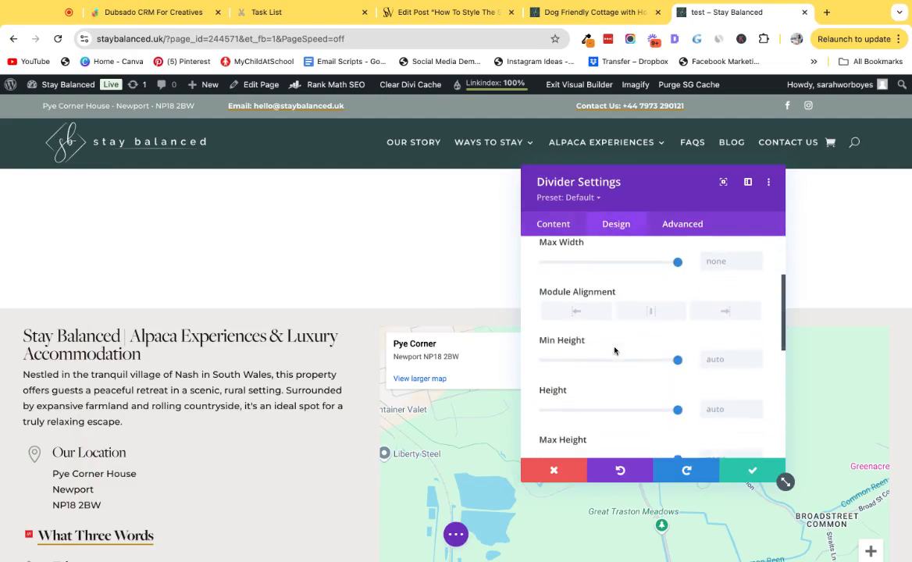
left_click(615, 341)
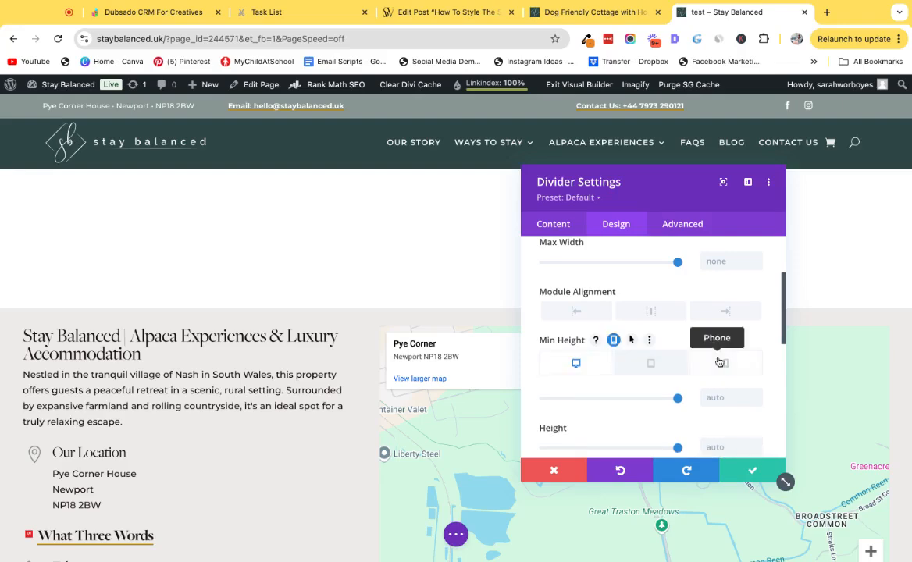
left_click(726, 363)
left_click(716, 397)
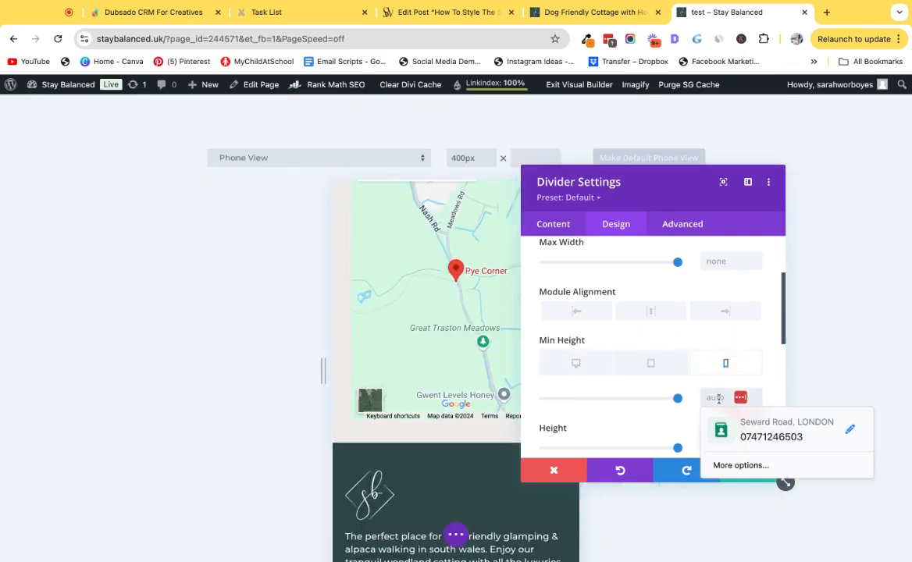
type("350")
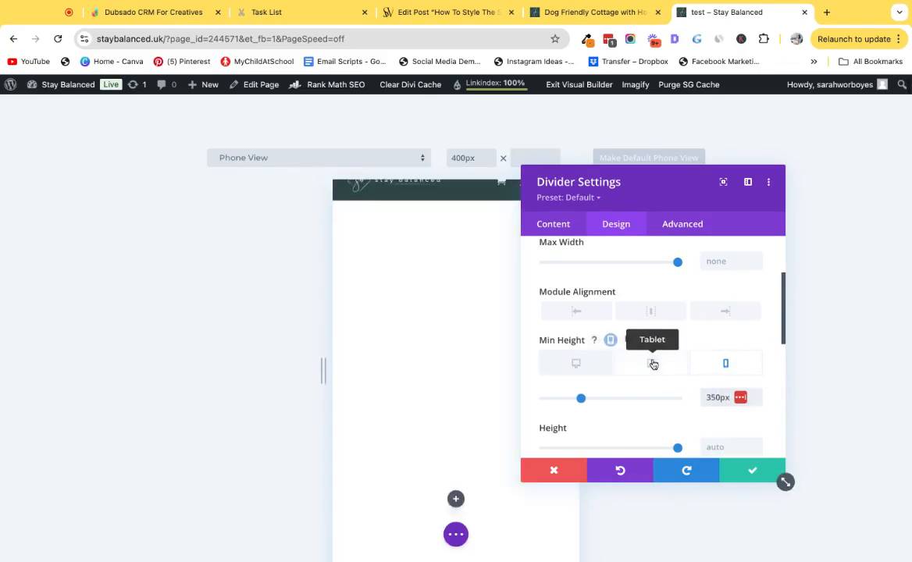
left_click(653, 364)
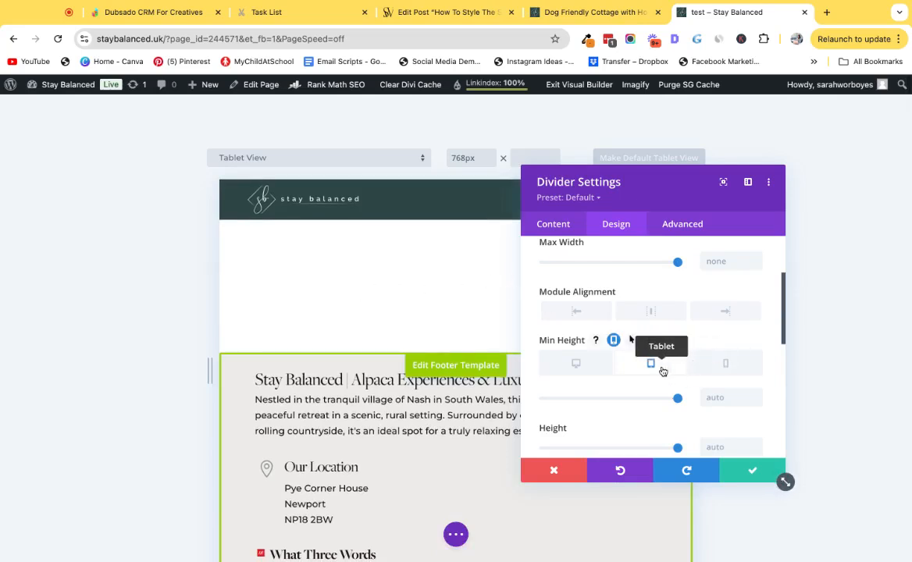
left_click(752, 470)
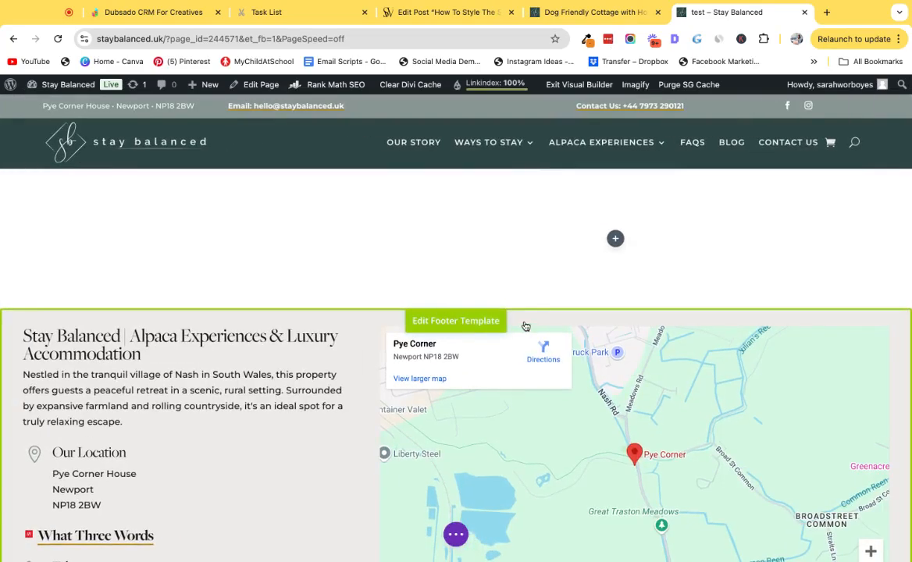
Give the left column the background image The-Blondin-Cush-Outside-Private-Garden-in-South-Wales.jpg and save the row.
left_click(103, 227)
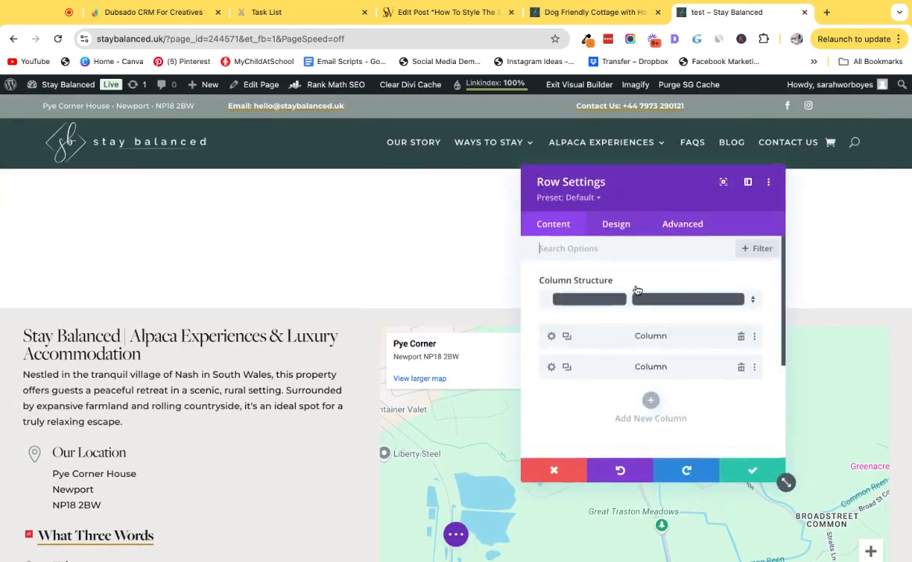
left_click(548, 336)
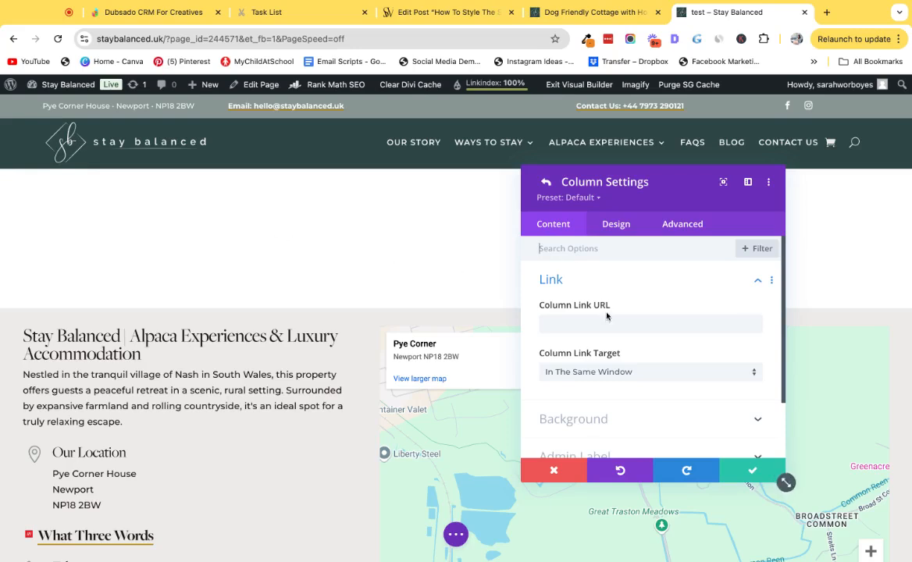
scroll(585, 344, "down", 2)
left_click(632, 350)
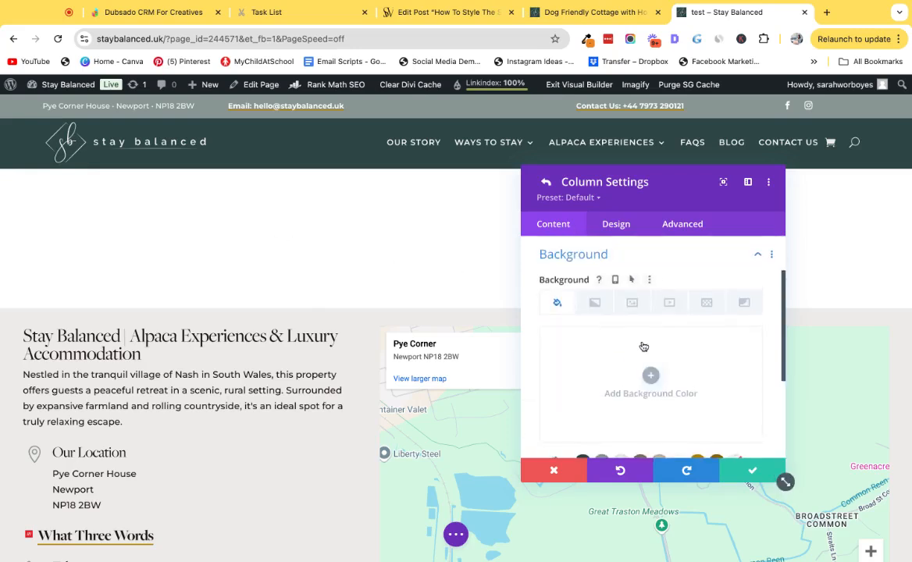
left_click(631, 301)
scroll(642, 341, "down", 3)
left_click(587, 267)
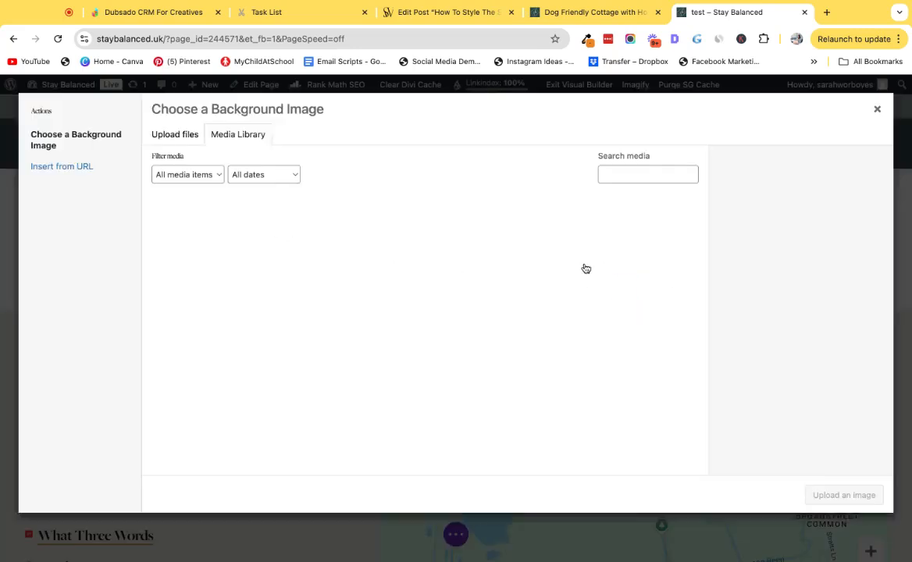
left_click(472, 254)
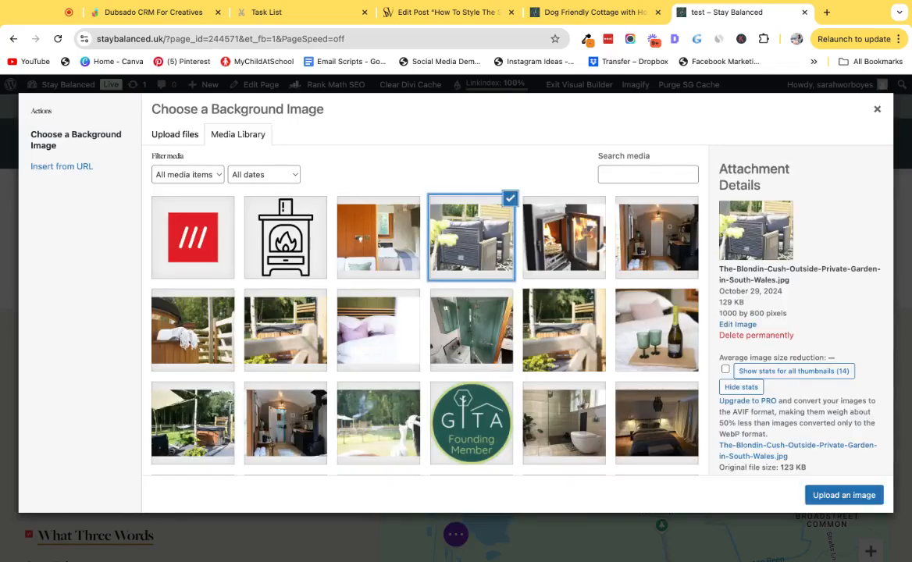
left_click(844, 495)
left_click(752, 470)
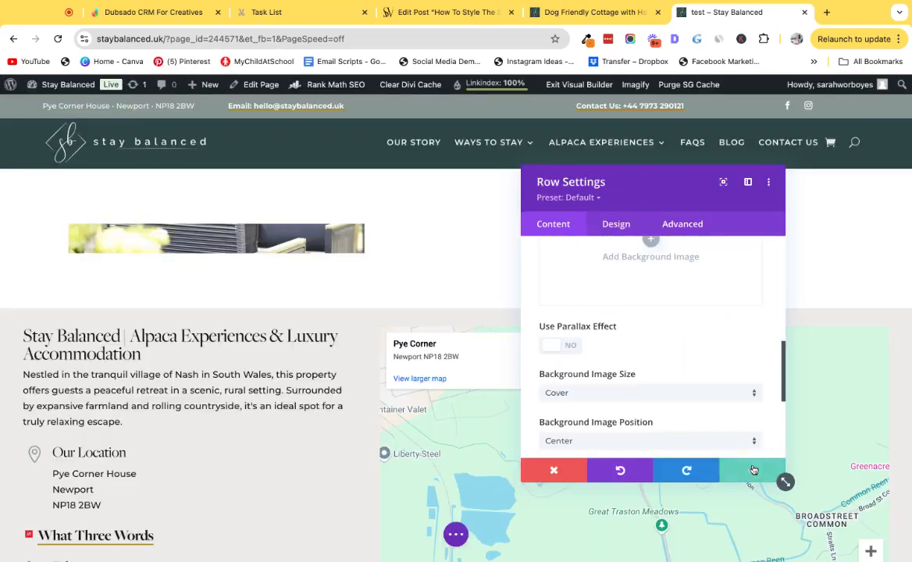
left_click(764, 477)
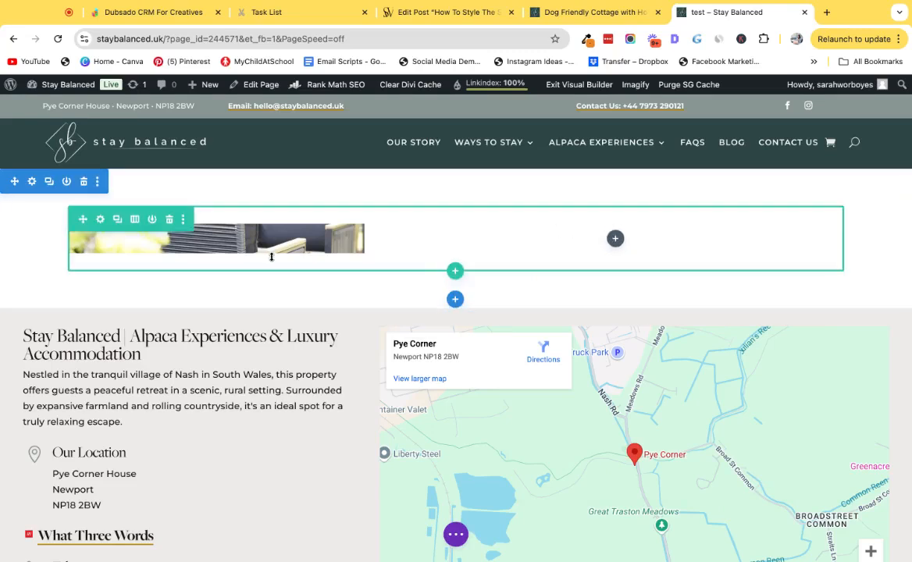
Set the right column's top padding to 15px and link it with the bottom padding.
left_click(101, 220)
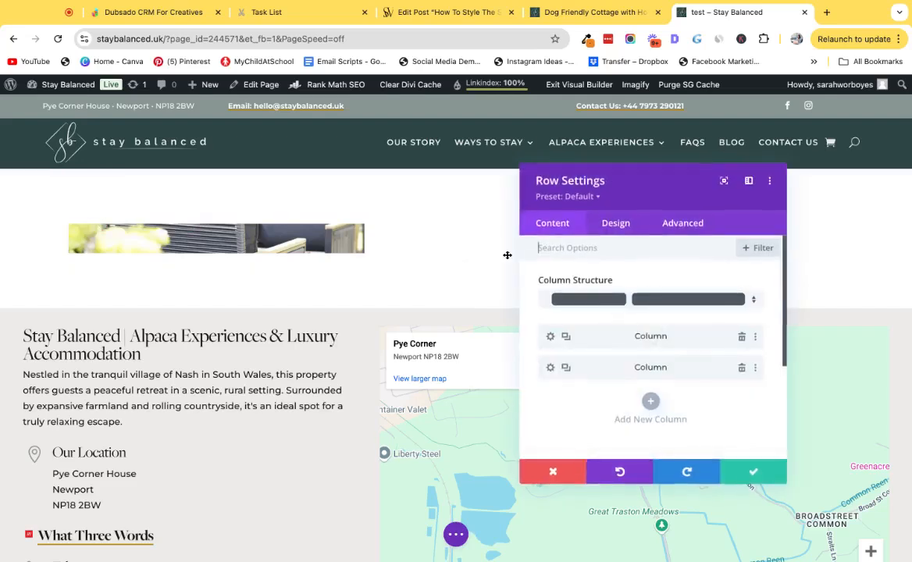
left_click(551, 367)
left_click(621, 227)
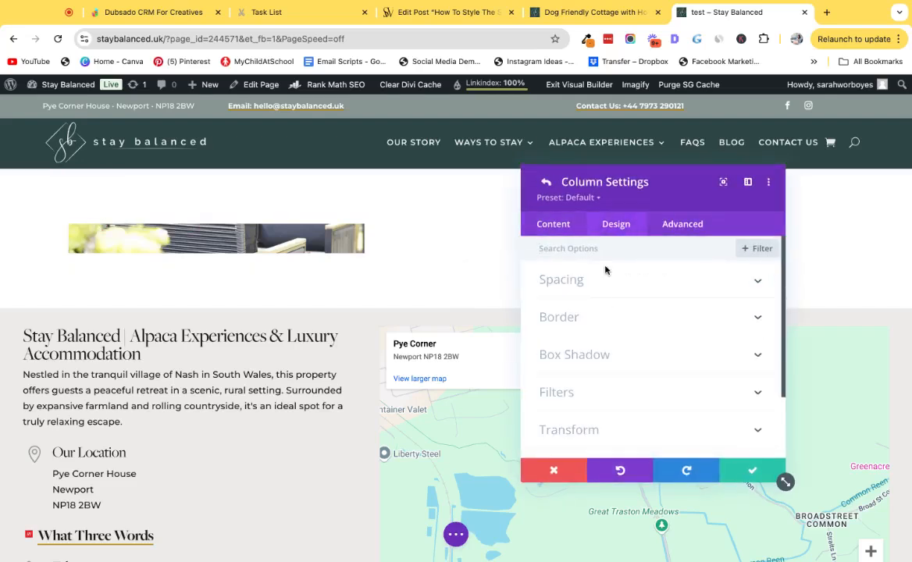
left_click(592, 286)
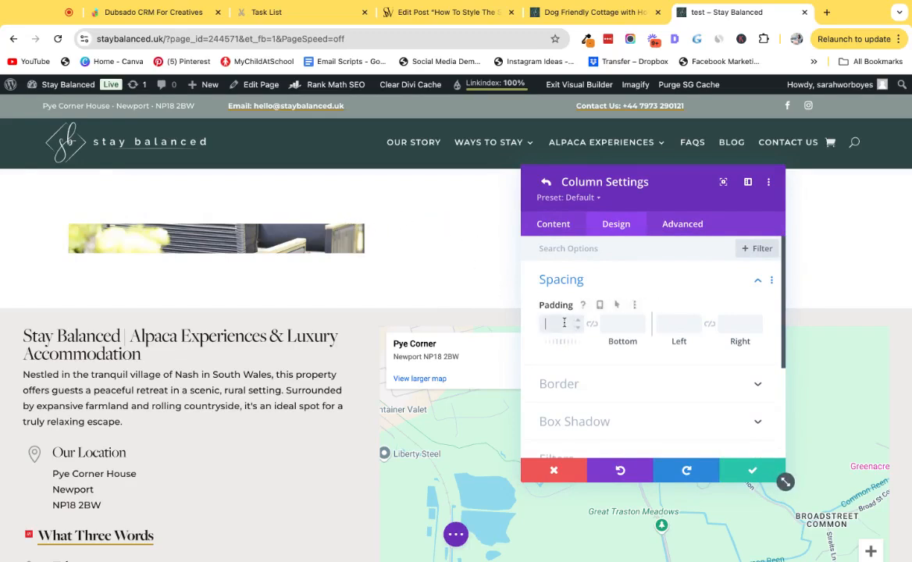
type("x")
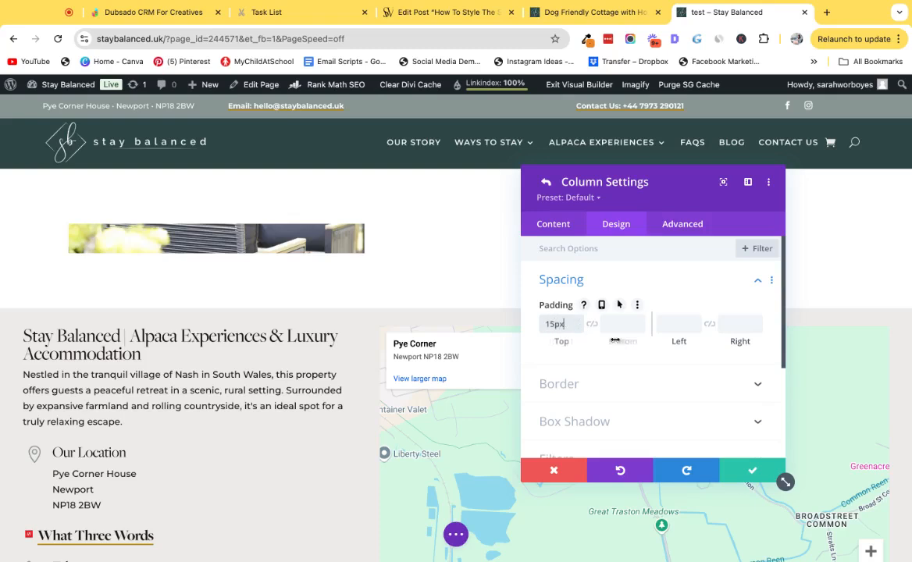
left_click(592, 323)
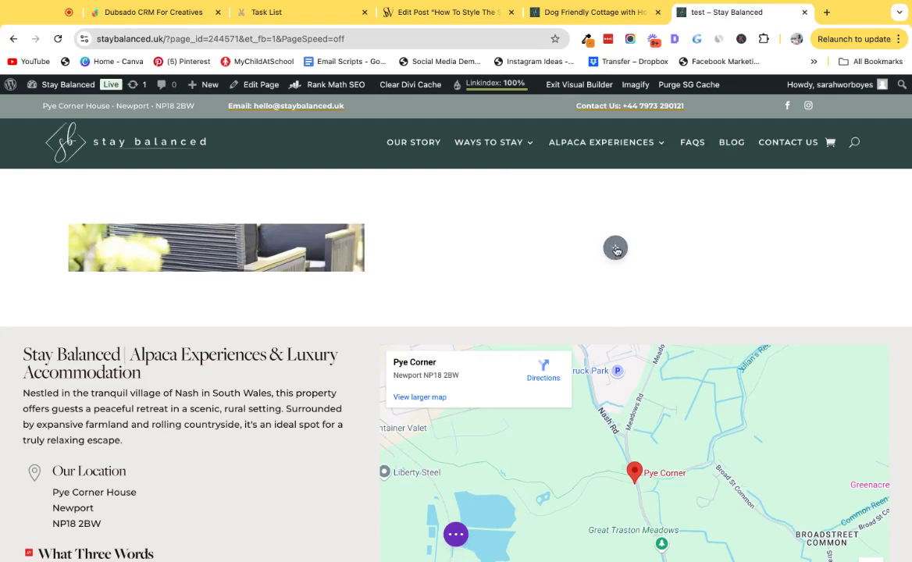
Insert a Text module into the right column.
left_click(615, 248)
type("text")
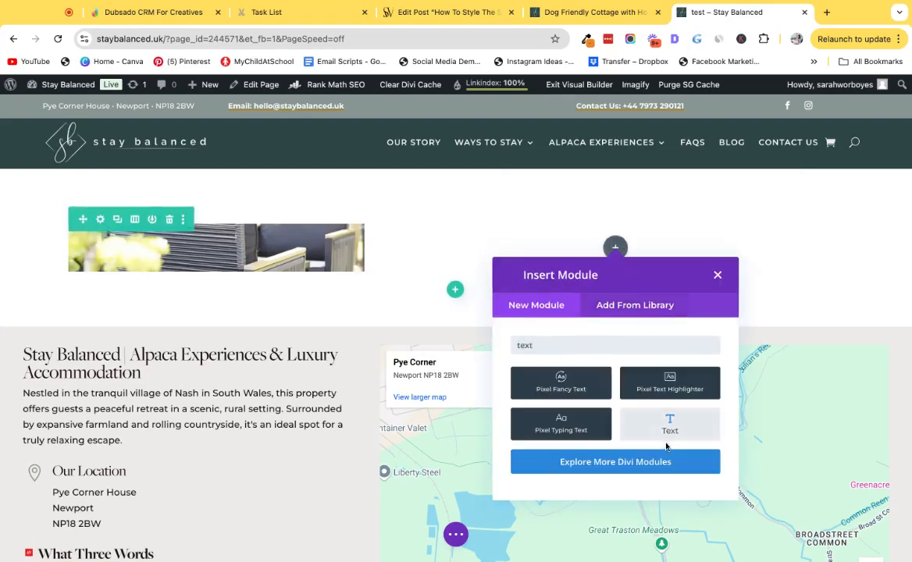
left_click(668, 426)
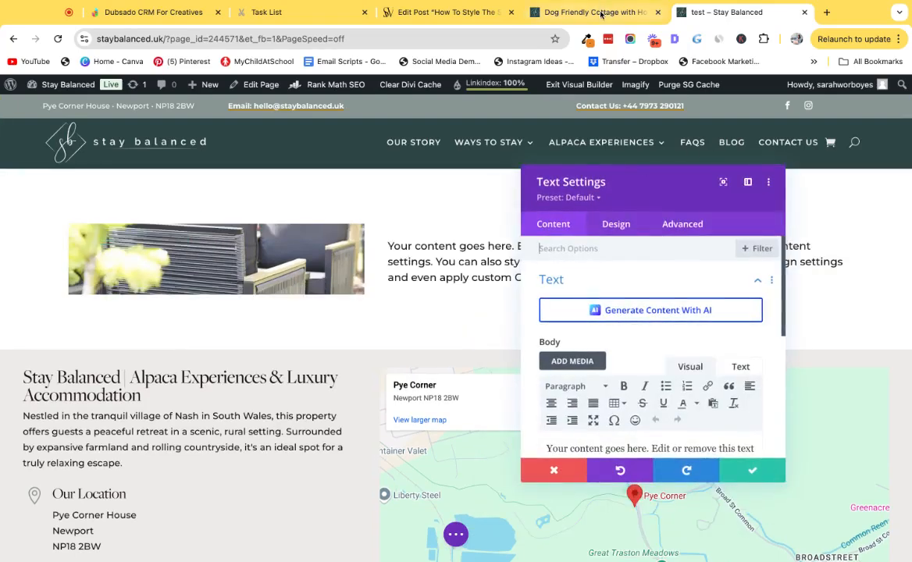
Copy the heading Luxury Pet-Friendly Cottage from the Dog Friendly Cottage tab and paste it as the text module's body.
left_click(550, 12)
scroll(524, 236, "up", 3)
left_click_drag(399, 223, 614, 205)
left_click(707, 11)
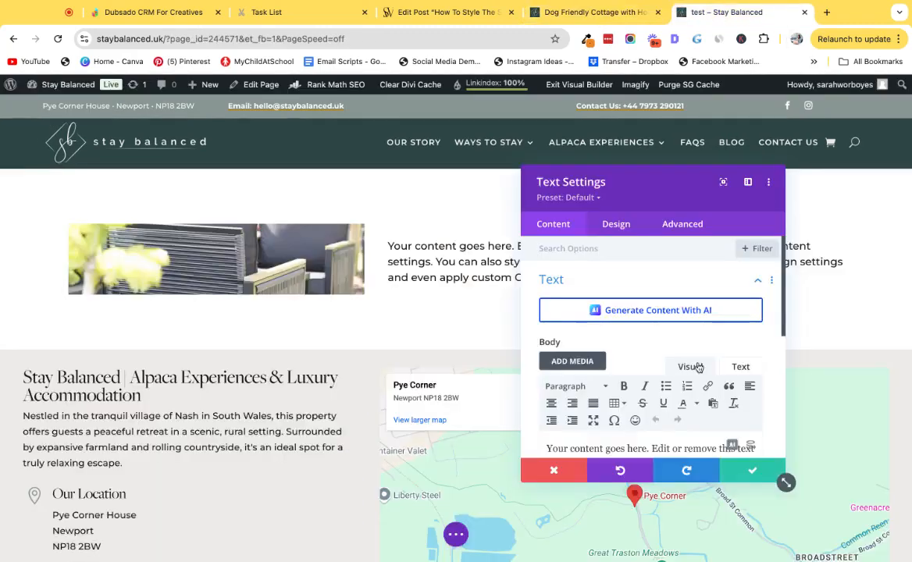
scroll(652, 351, "down", 1)
key("ctrl+a")
type("Luxury Pet-Friendly Cottage")
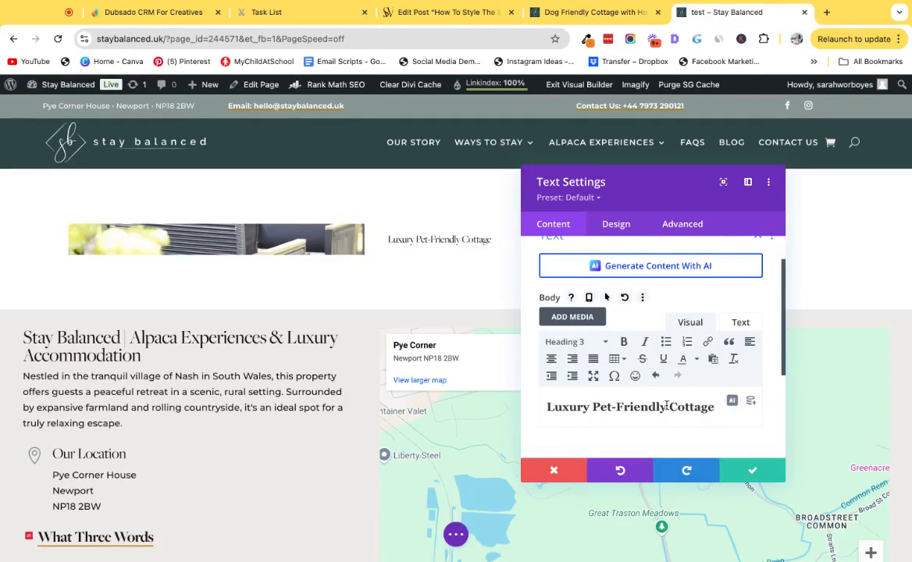
Change the pasted text's format to Paragraph.
key("ctrl+a")
left_click(600, 343)
left_click(577, 363)
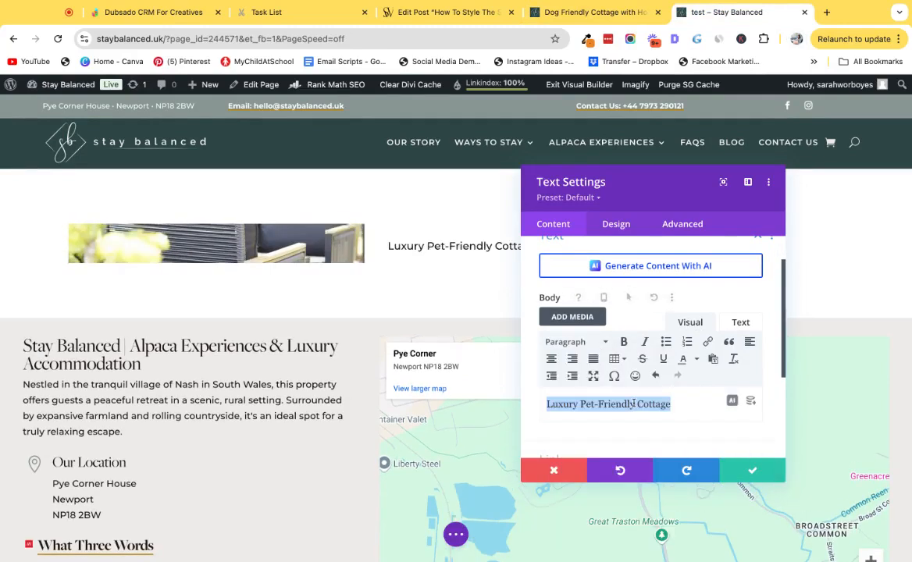
Style the text as uppercase in dark green, with 15px text size and 1px letter spacing.
left_click(617, 225)
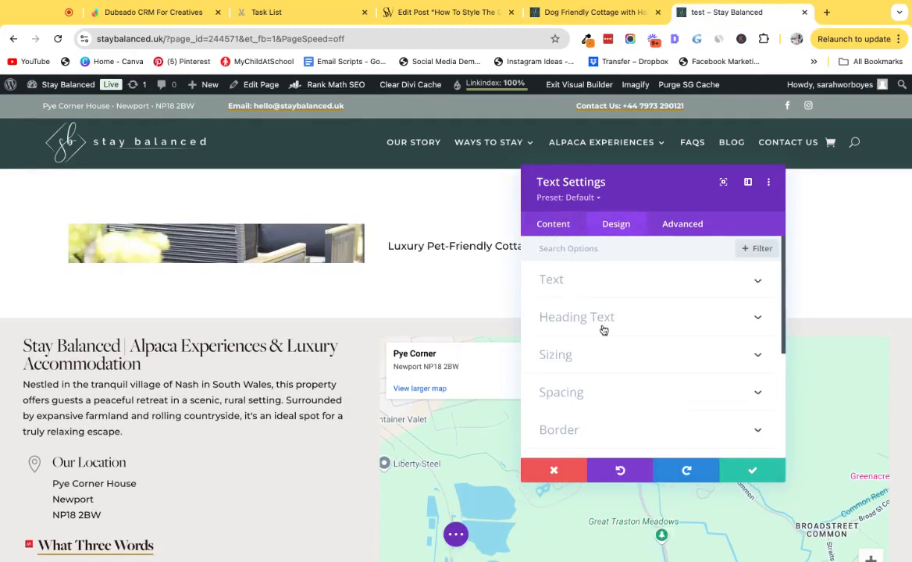
left_click(597, 281)
scroll(630, 338, "down", 3)
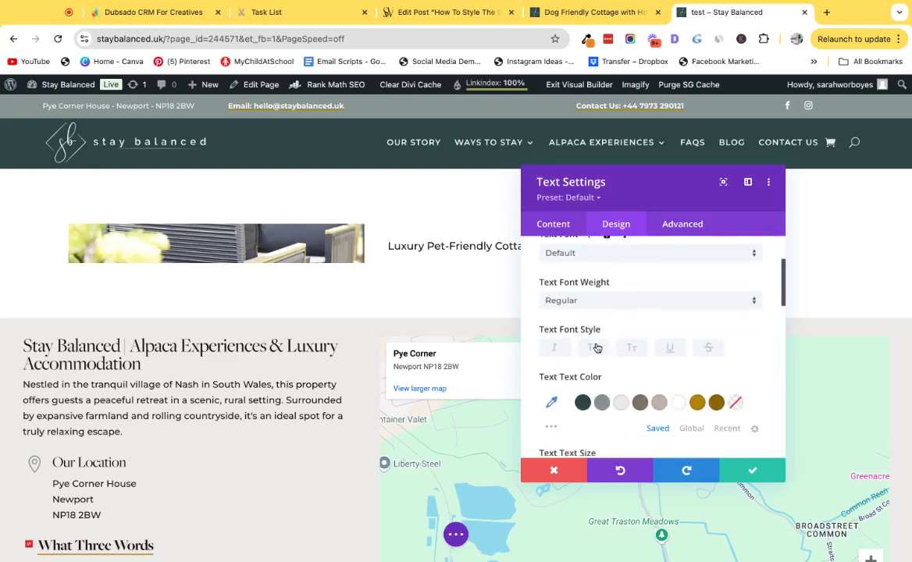
left_click(595, 348)
scroll(597, 343, "down", 3)
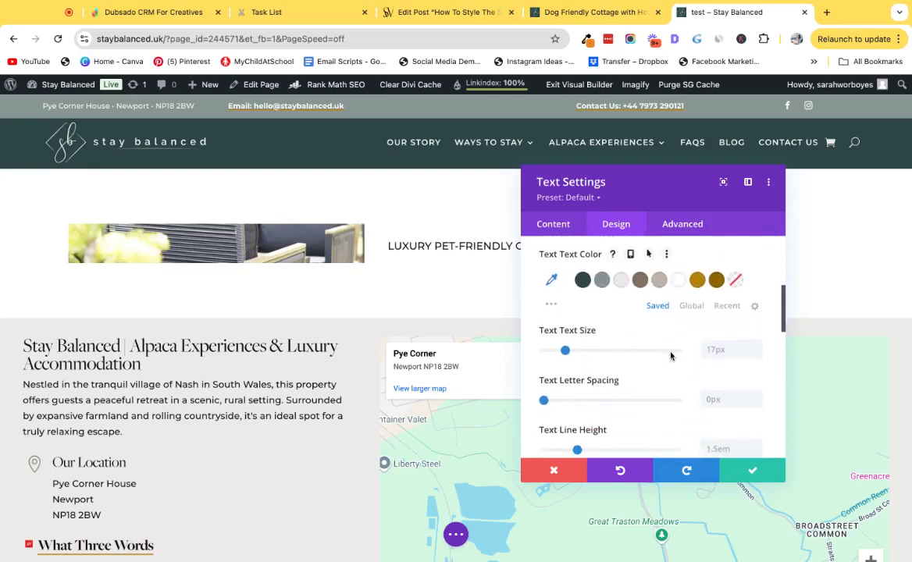
left_click(583, 279)
scroll(657, 363, "down", 1)
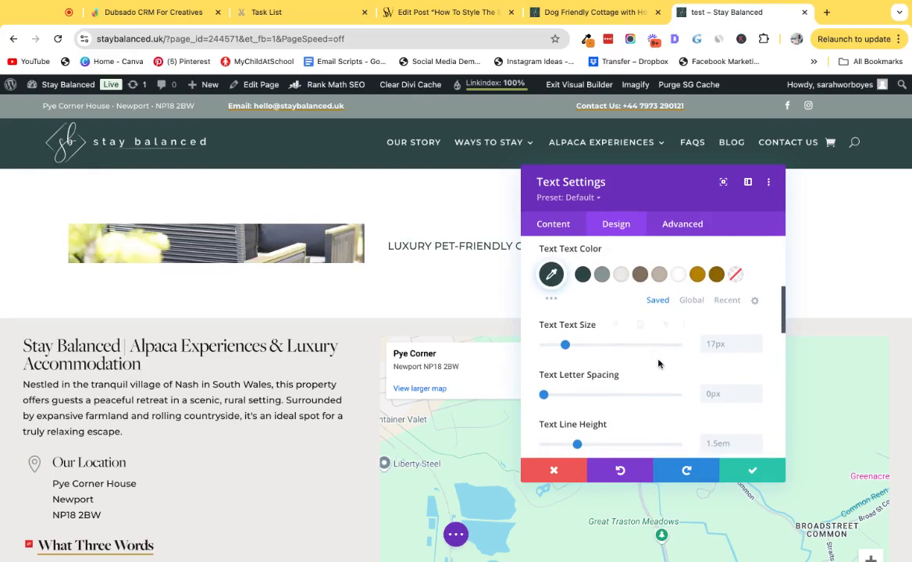
left_click(756, 348)
left_click(756, 347)
left_click(757, 390)
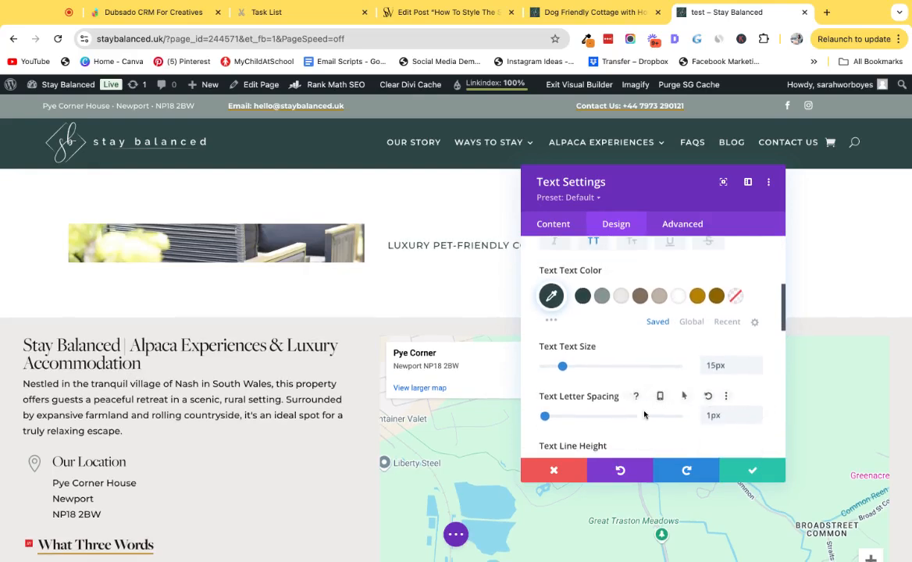
Set the text module's phone text size to 14px and save the module.
scroll(687, 367, "up", 1)
scroll(617, 297, "down", 2)
left_click(625, 276)
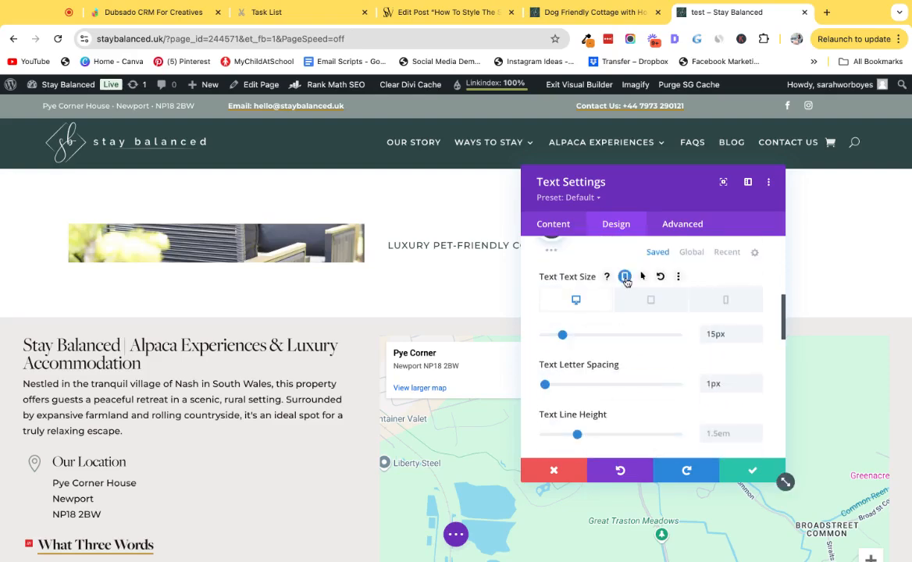
left_click(728, 302)
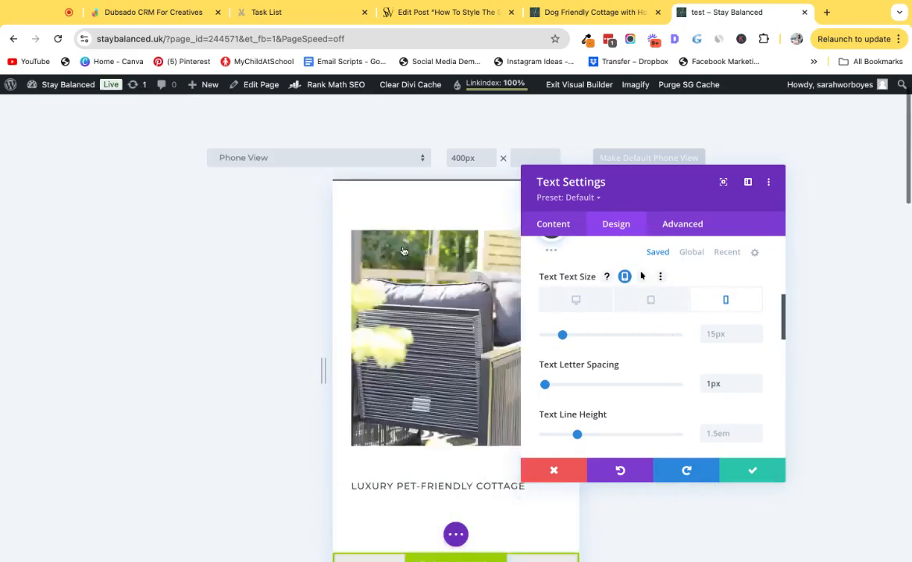
scroll(404, 250, "down", 3)
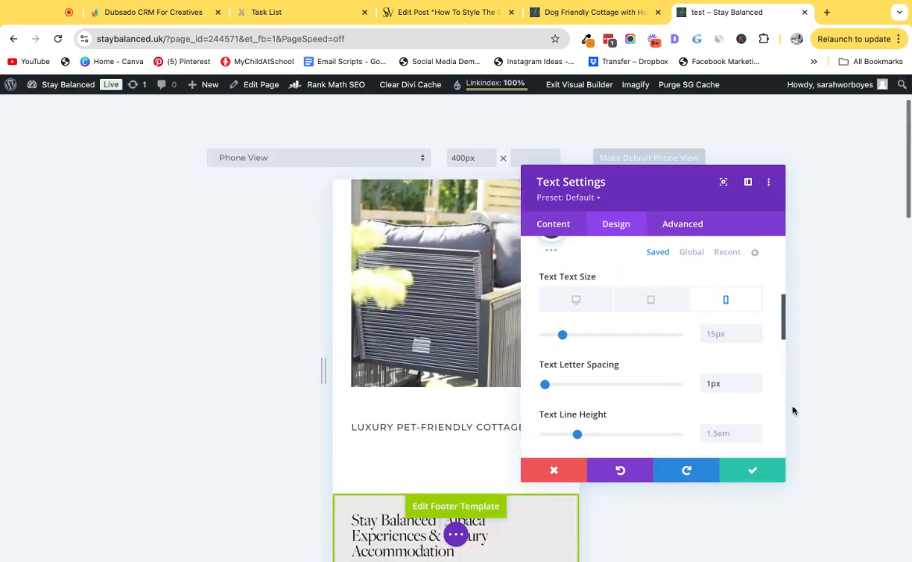
left_click(758, 338)
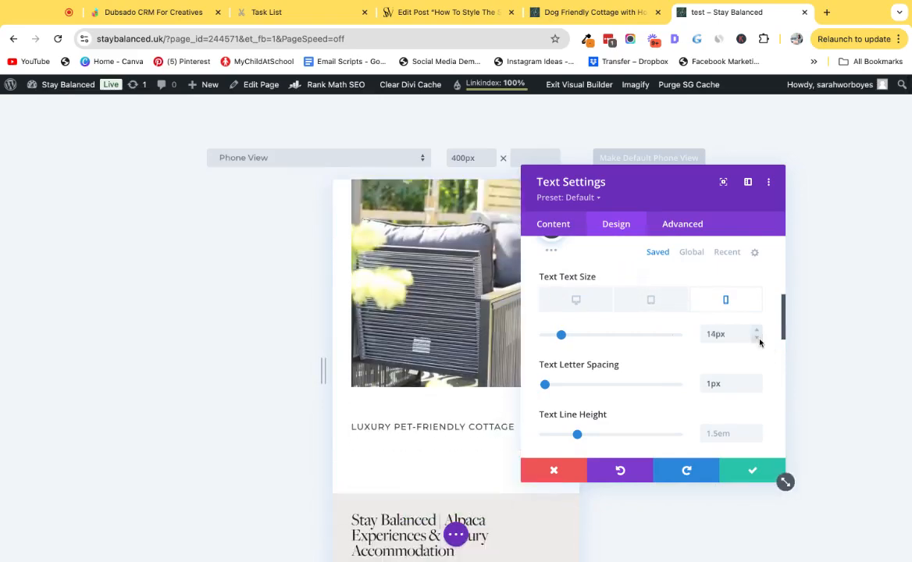
left_click(762, 471)
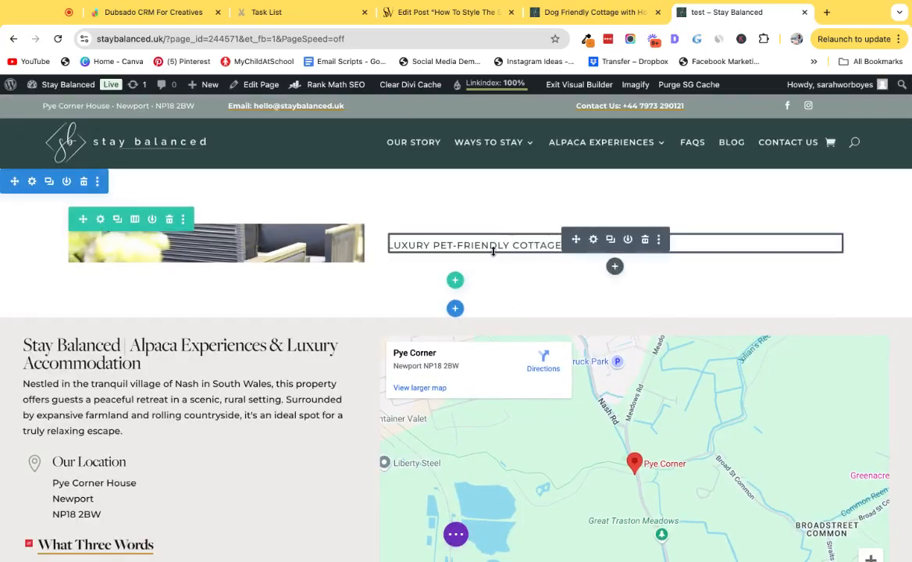
Add a Text module below the uppercase text, searching the module list for text.
left_click(615, 267)
type("text")
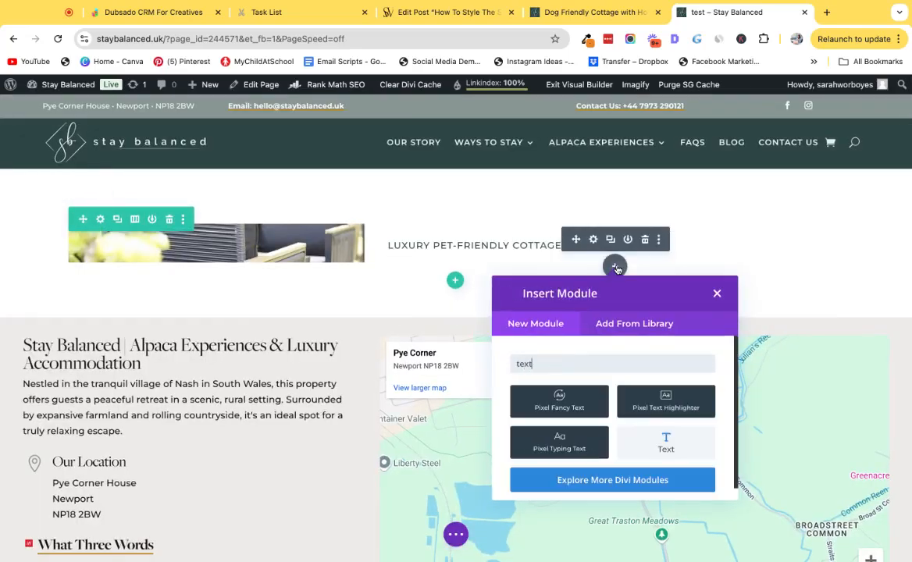
Copy the What The Barn Offers heading and paragraphs from the Dog Friendly Cottage tab and paste them as the new module's body.
left_click(546, 9)
scroll(437, 195, "down", 1)
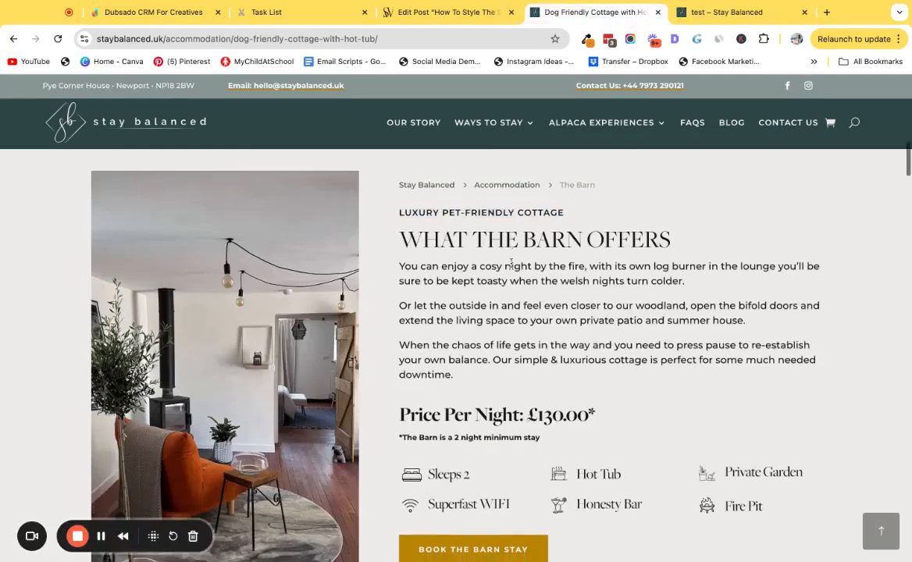
left_click_drag(400, 214, 455, 351)
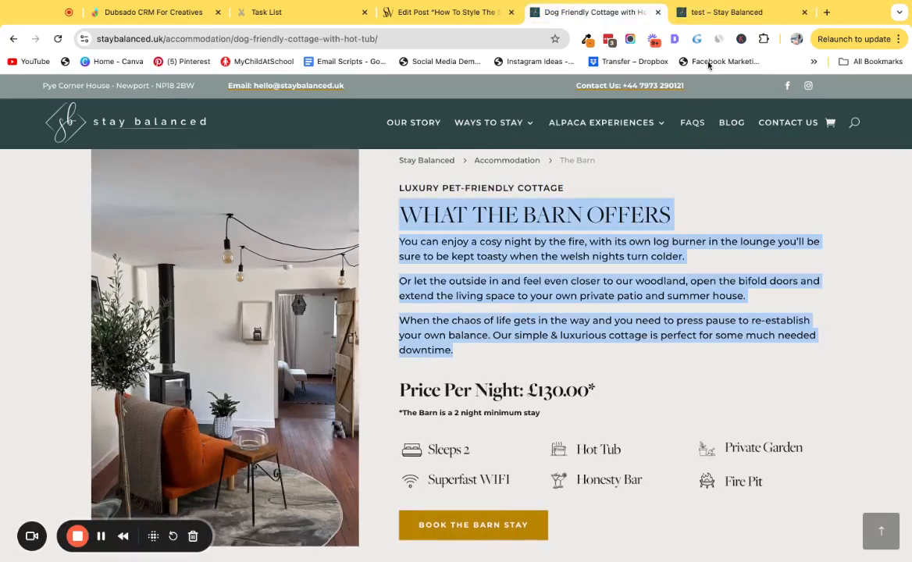
left_click(727, 13)
scroll(638, 362, "down", 2)
left_click(627, 320)
key("super+a")
type("What The Barn Offers You can enjoy a cosy night by the fire, with its own log burner in the lounge you’ll be sure to be kept toasty when the welsh nights turn colder. Or let the outside in and feel even closer to our woodland, open the bifold doors and extend the living space to your own private patio and summer house. When the chaos of life gets in the way and you need to press pause to re-establish your own balance. Our simple & luxurious cottage is perfect for some much needed downtime.")
Duplicate the What The Barn Offers heading line and format the copy as Heading 2.
triple_click(626, 320)
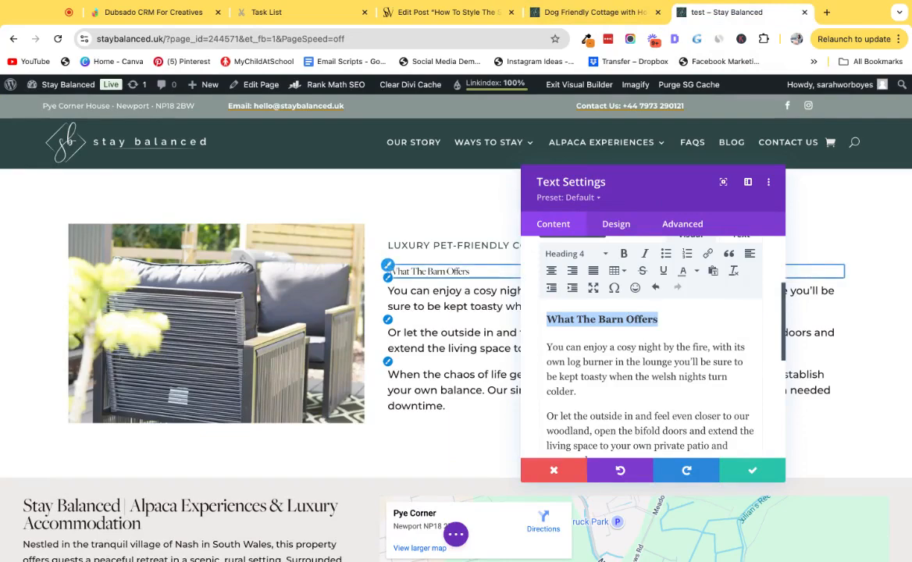
left_click(670, 323)
key("Return")
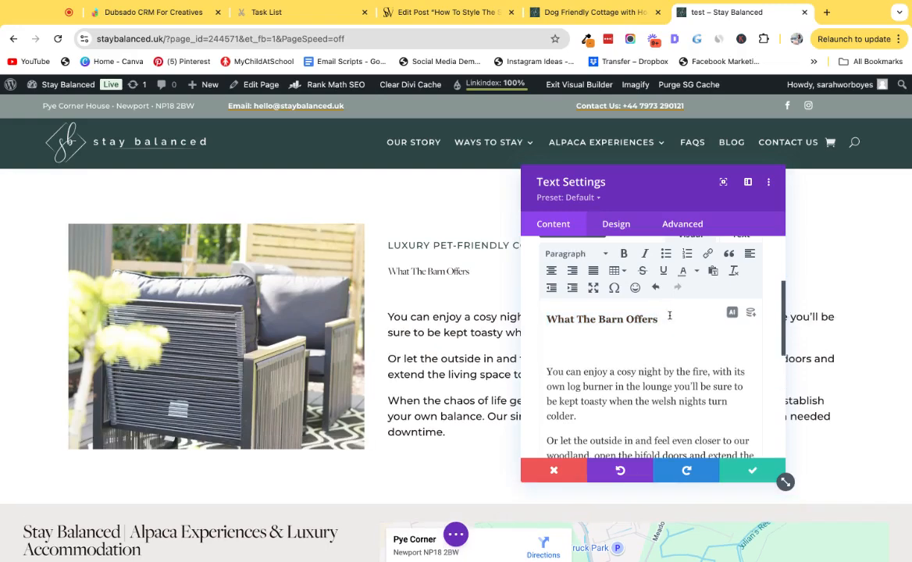
type("What The Barn Offers")
triple_click(661, 346)
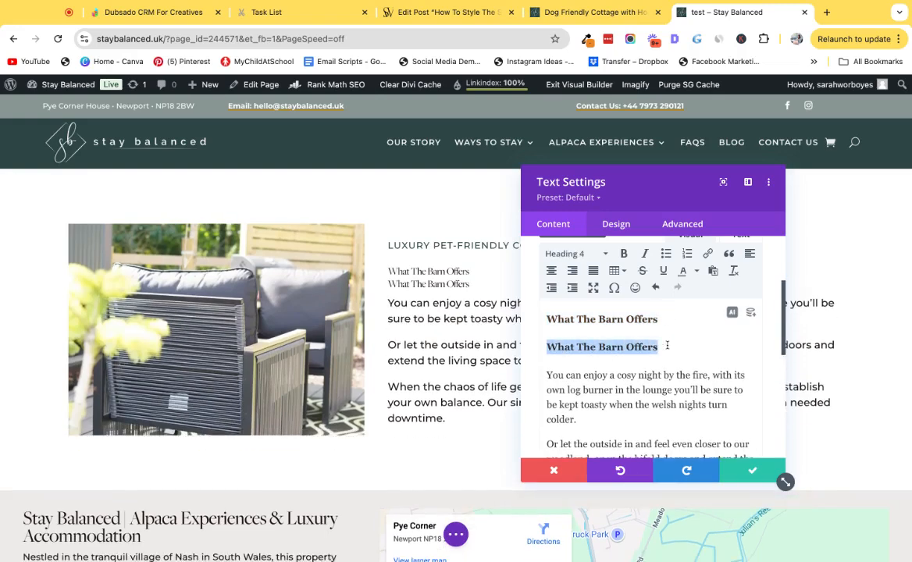
left_click(575, 254)
left_click(580, 324)
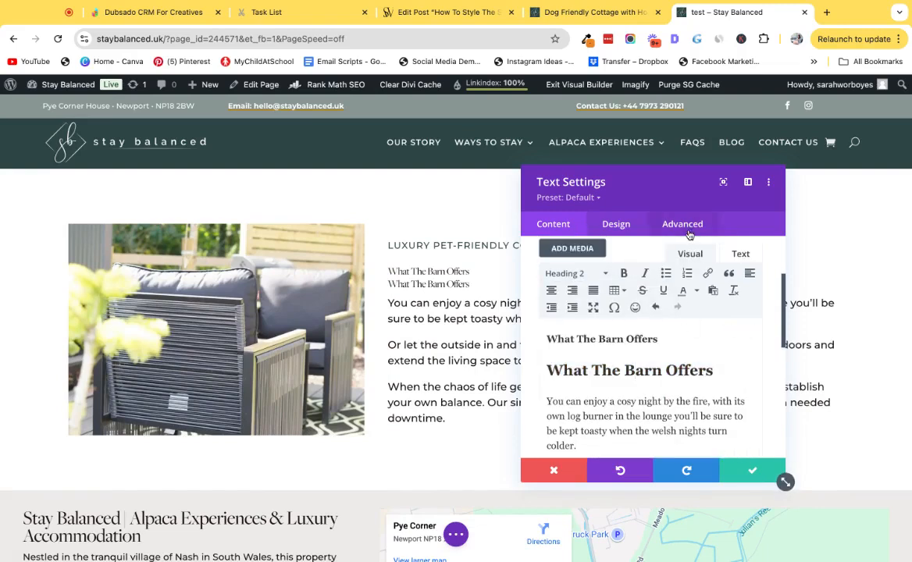
Set the module's Heading 2 text size to 45px.
left_click(616, 224)
left_click(601, 316)
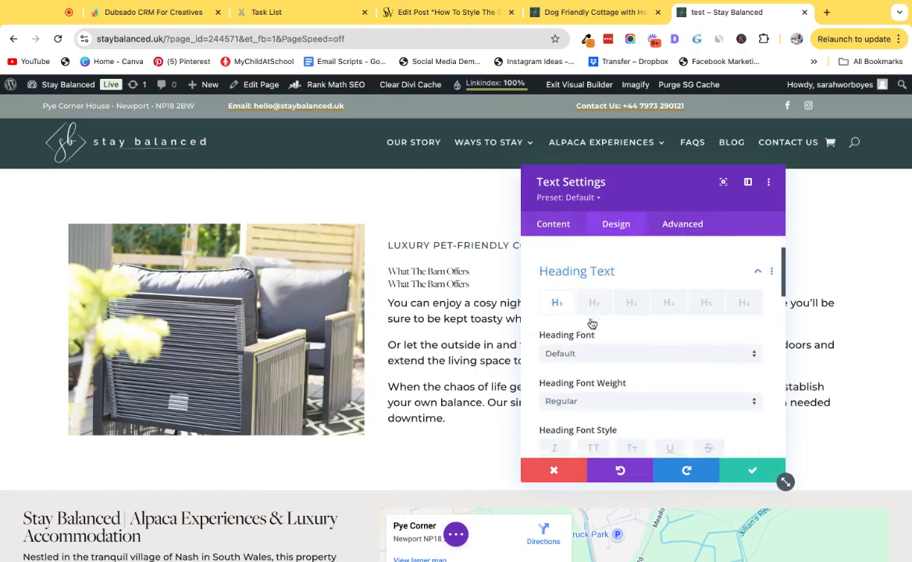
scroll(597, 357, "down", 3)
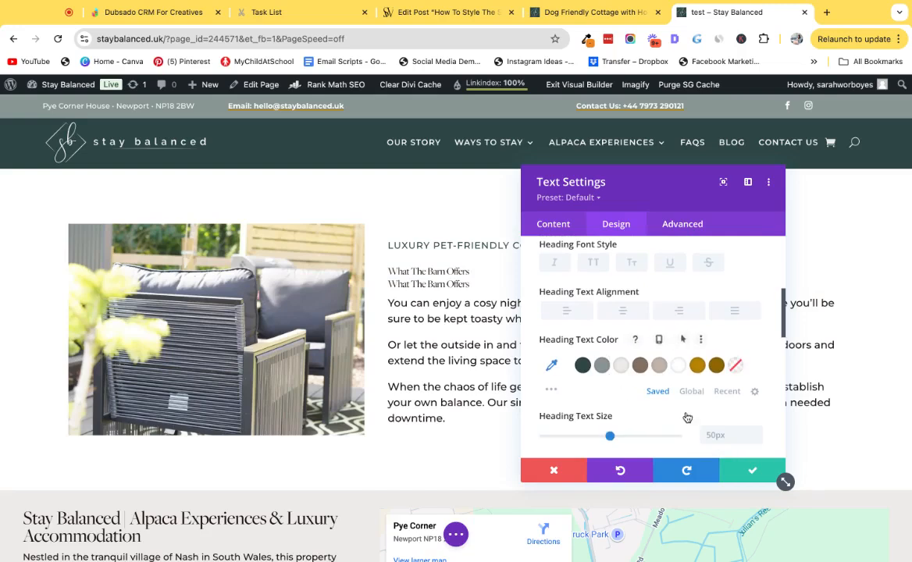
scroll(684, 415, "down", 1)
scroll(631, 268, "up", 1)
scroll(616, 271, "up", 2)
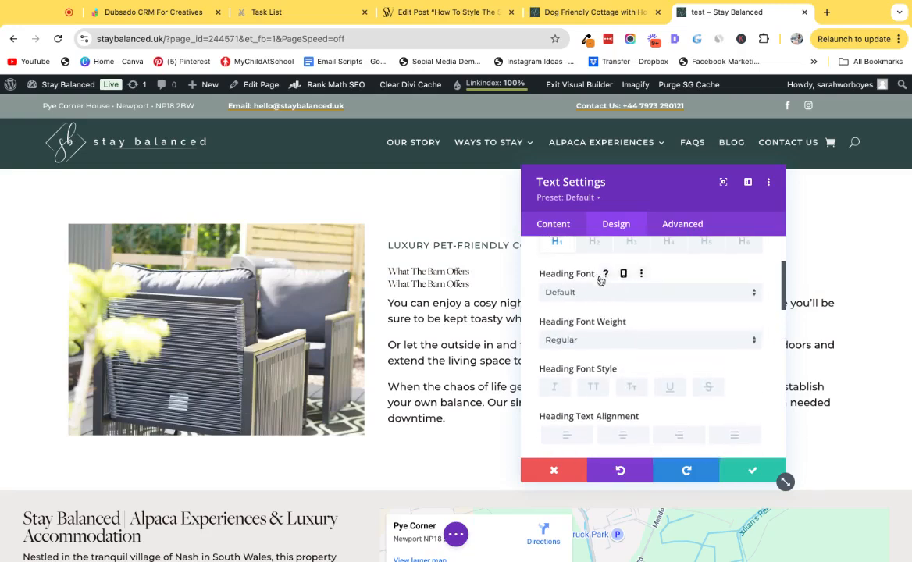
left_click(595, 243)
scroll(643, 350, "down", 3)
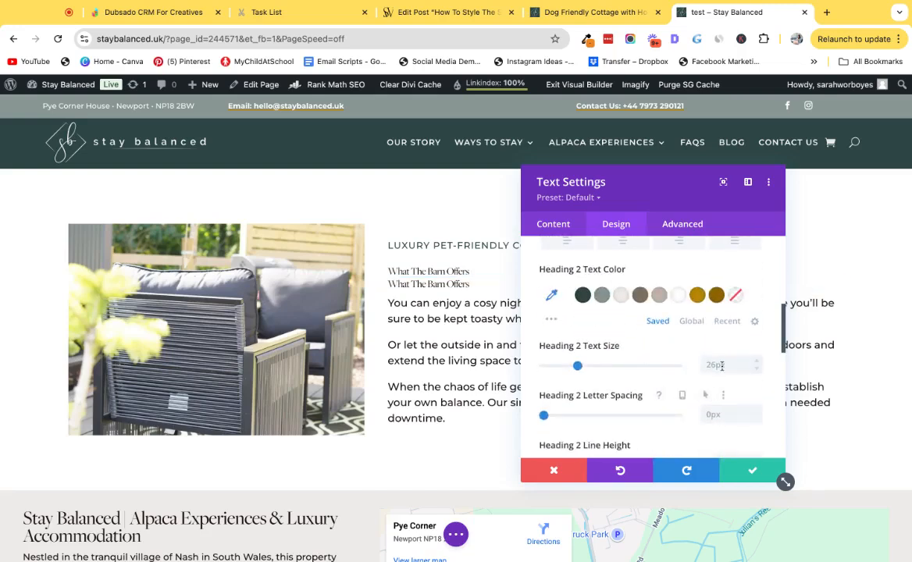
type("45")
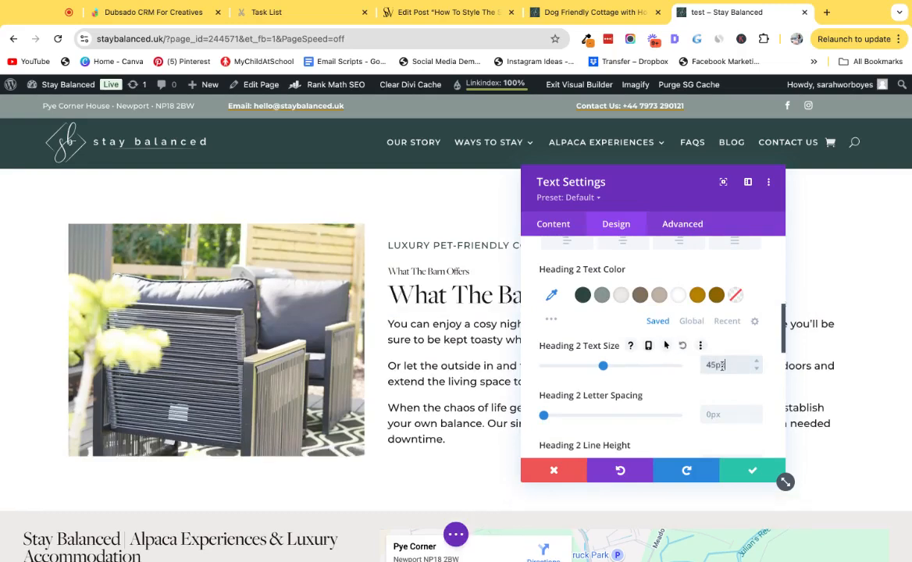
Open the Heading 3 style settings and begin entering a text size of 3.
scroll(660, 313, "up", 5)
left_click(632, 242)
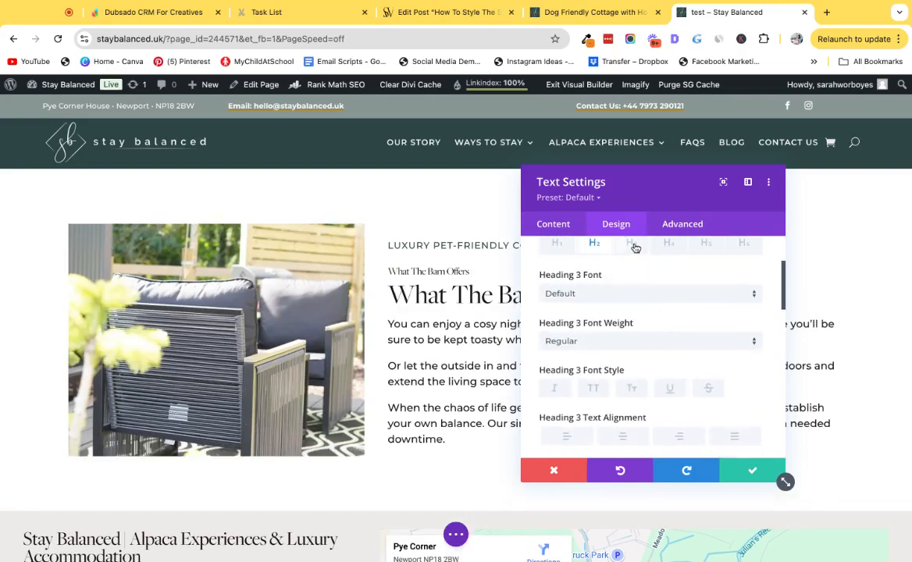
scroll(664, 351, "down", 3)
left_click(724, 372)
type("35")
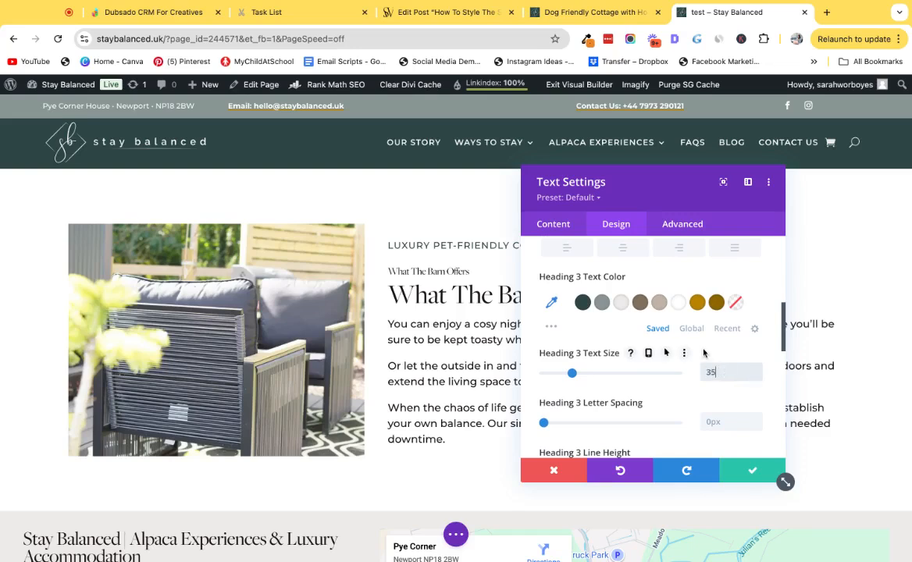
Set the module's Heading 4 text size to 30px.
scroll(702, 352, "up", 5)
left_click(672, 279)
scroll(729, 380, "down", 4)
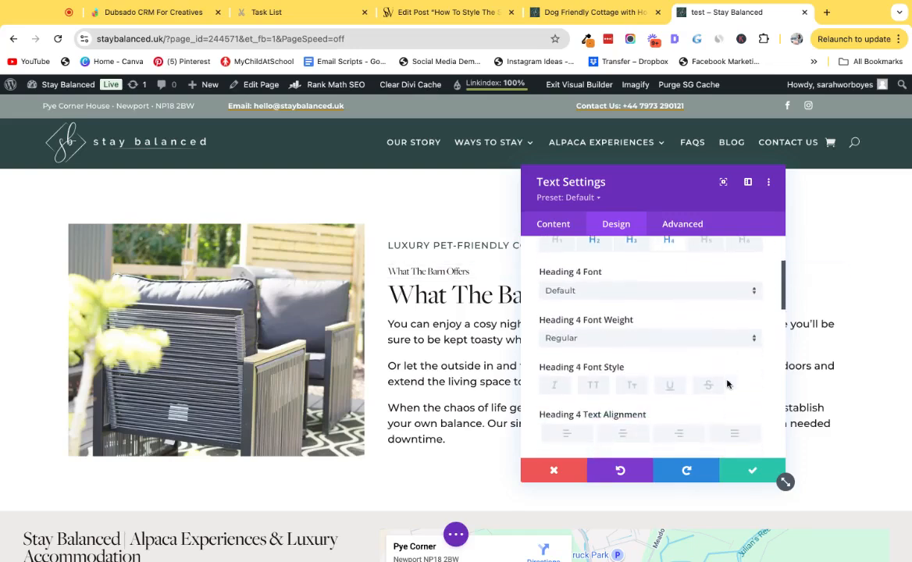
left_click(726, 413)
type("30")
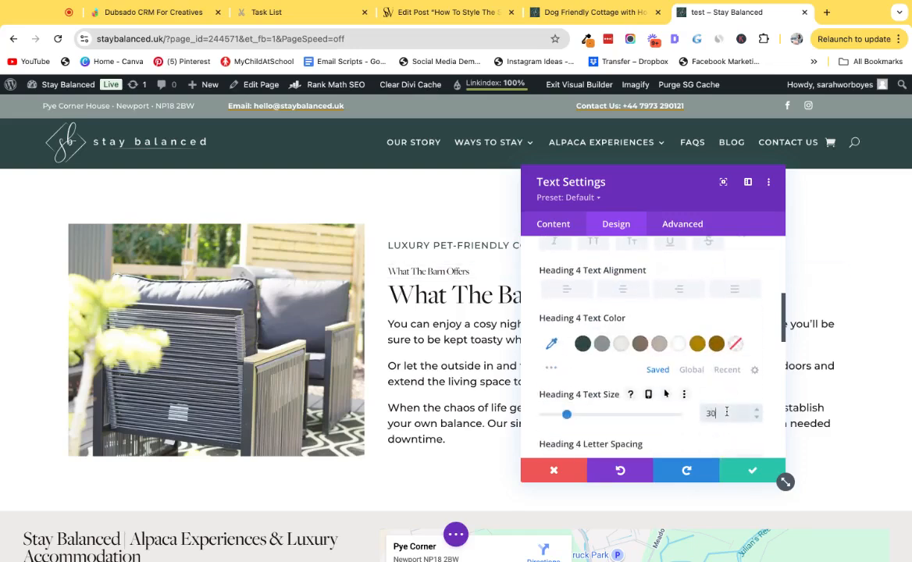
type("px")
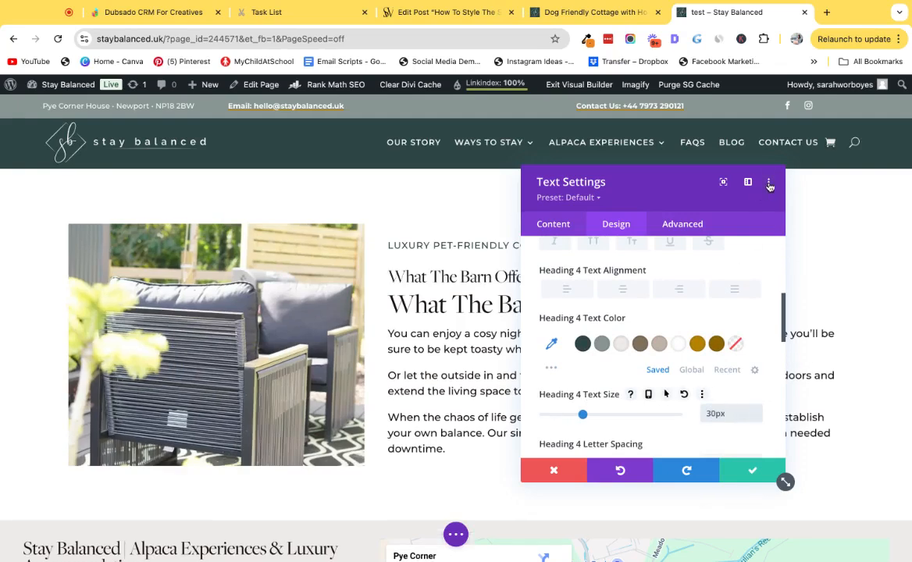
left_click(769, 183)
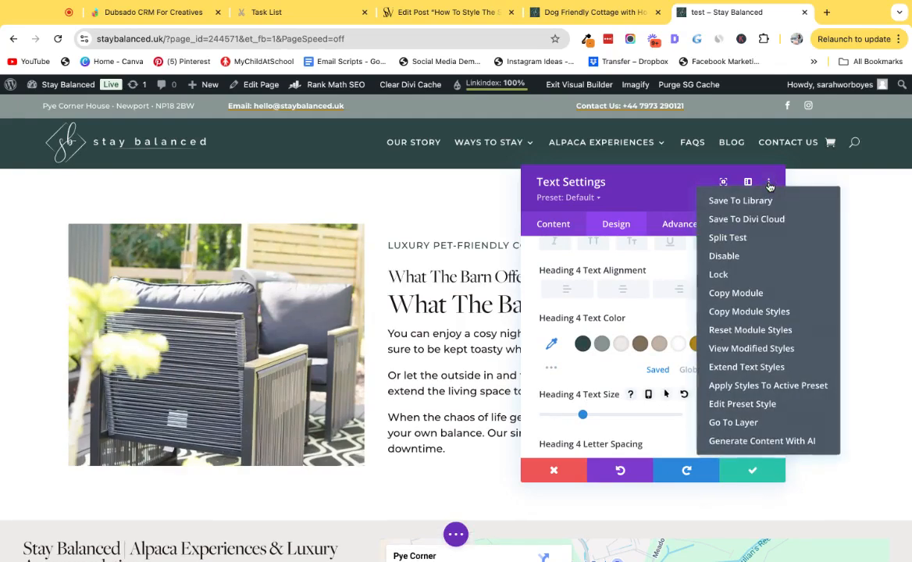
left_click(748, 367)
left_click(610, 266)
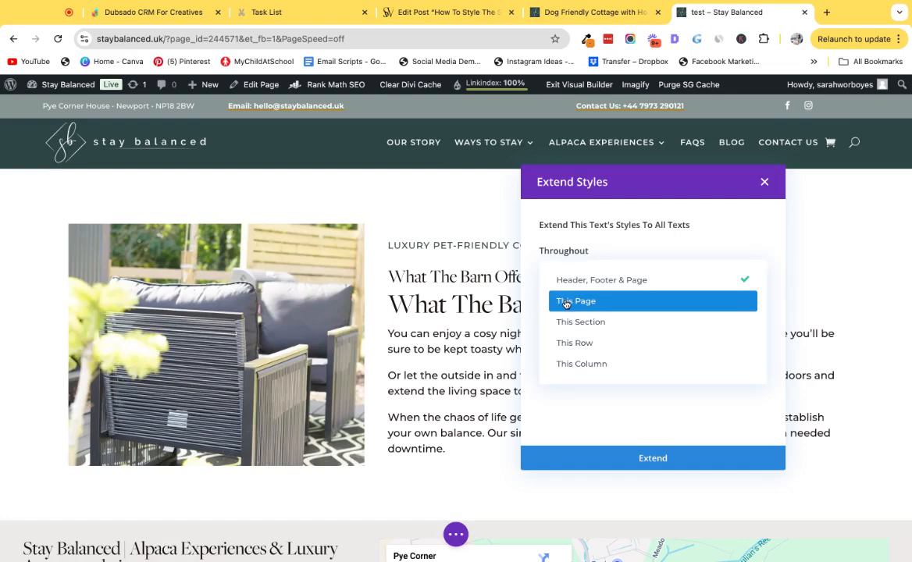
left_click(771, 182)
left_click(764, 183)
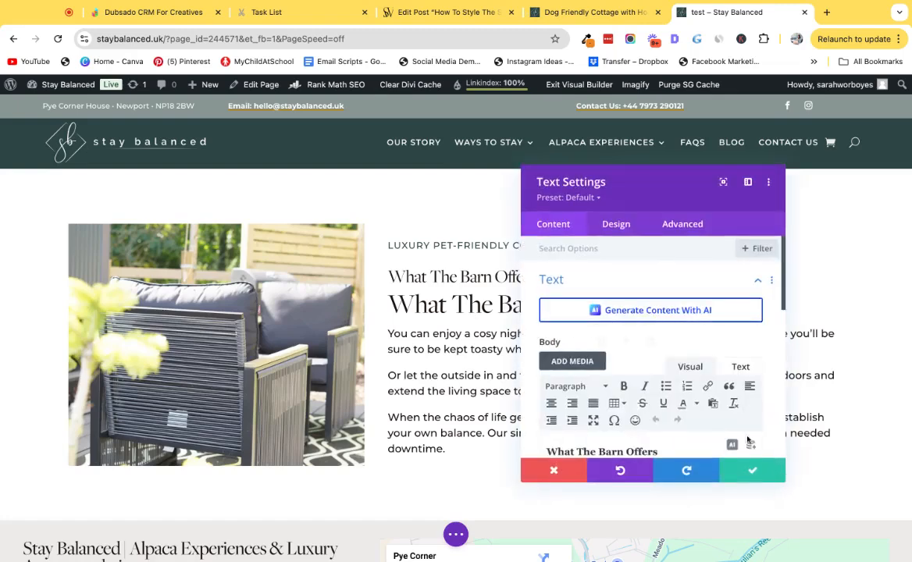
Save the module, reopen it, and delete the duplicate heading line from its body.
left_click(750, 470)
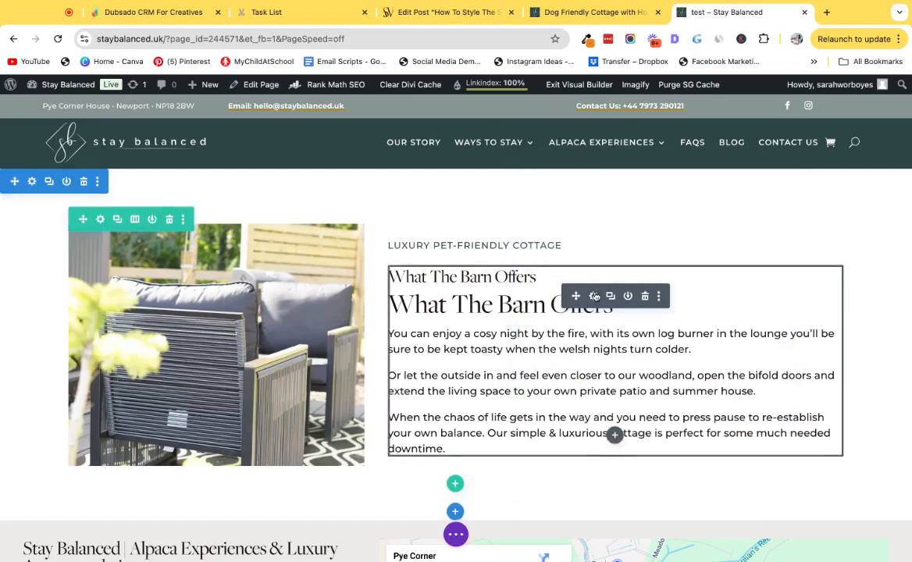
left_click(594, 295)
scroll(609, 360, "down", 2)
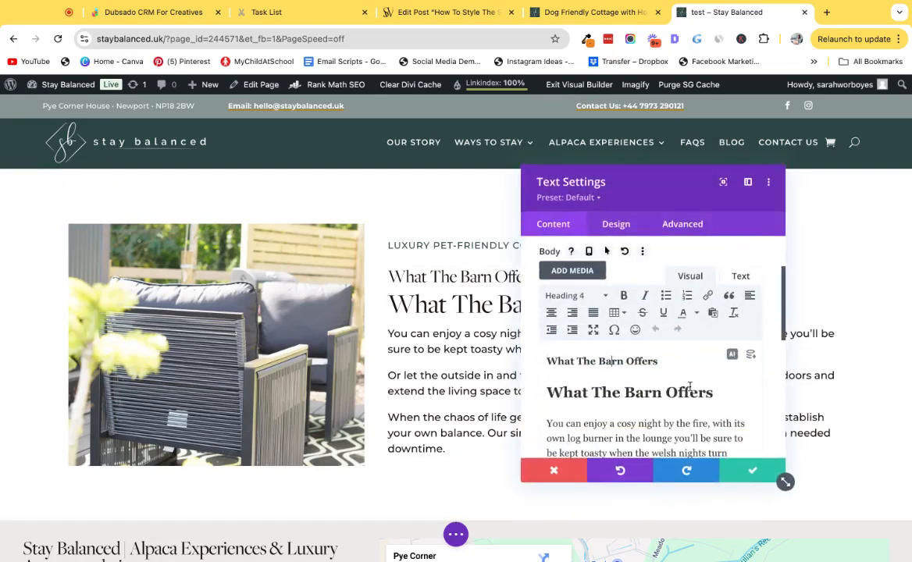
triple_click(722, 392)
key("BackSpace")
key("BackSpace")
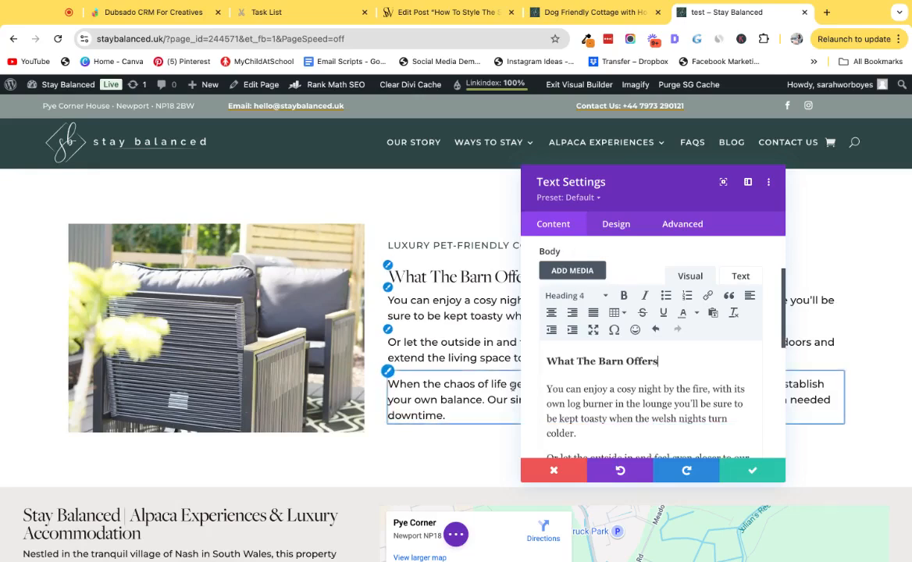
Set the Heading 4 text size for phones to 34px and save the module.
left_click(615, 224)
left_click(617, 317)
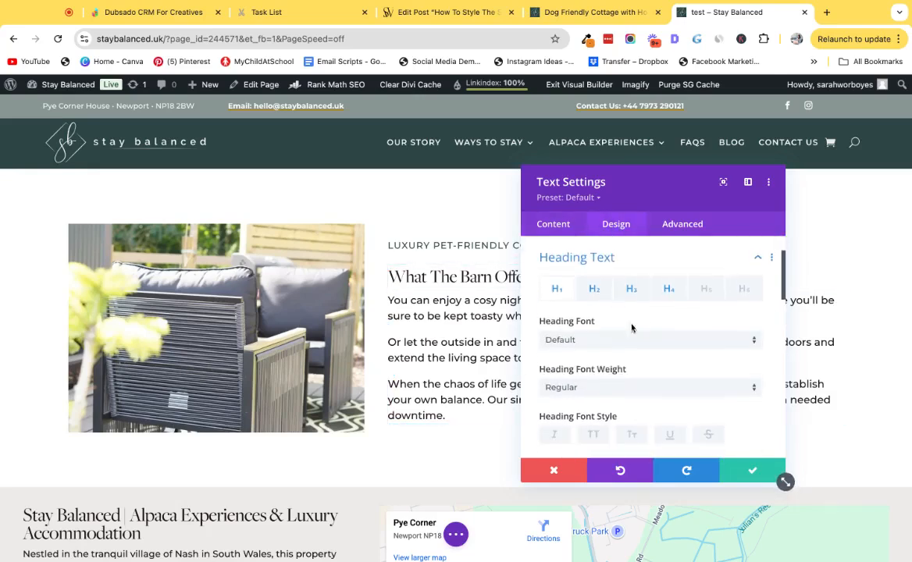
left_click(669, 290)
scroll(673, 353, "down", 5)
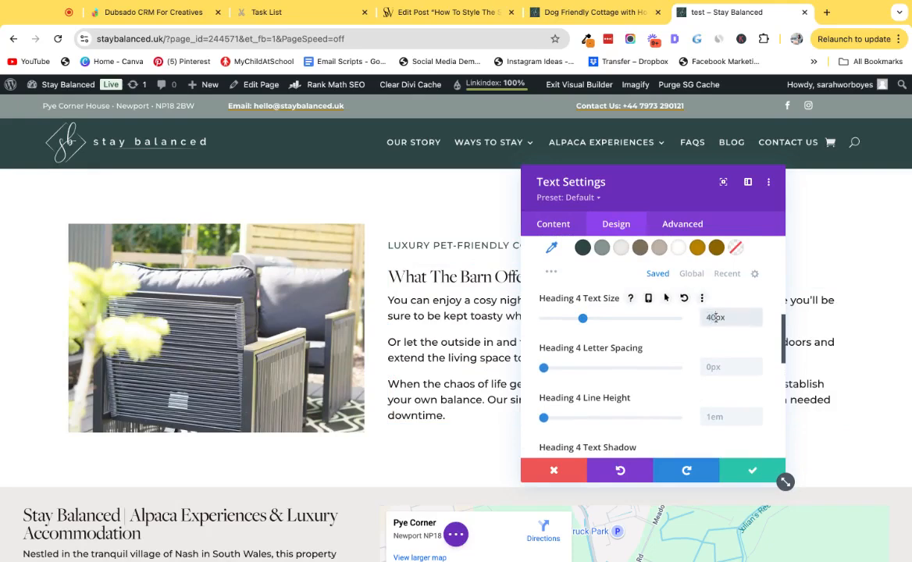
left_click(648, 299)
left_click(650, 319)
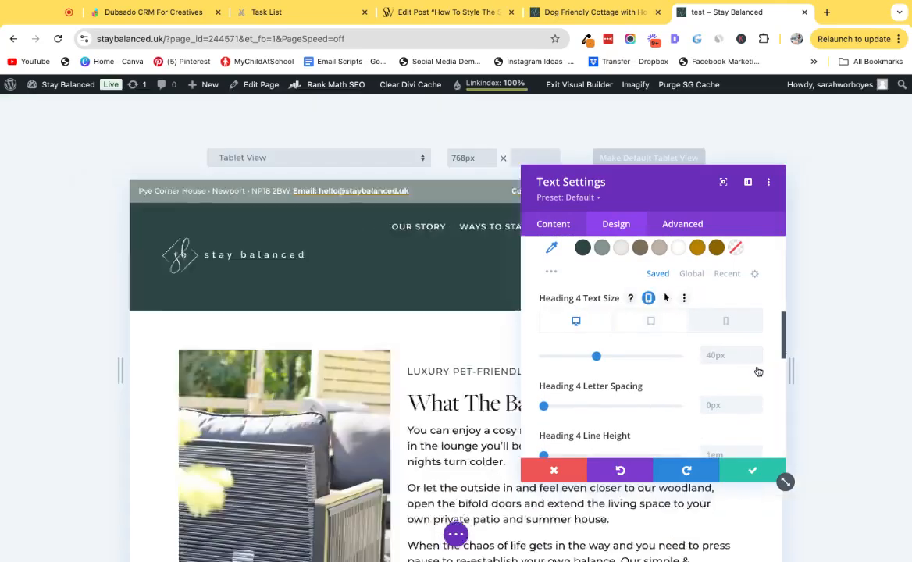
left_click(725, 321)
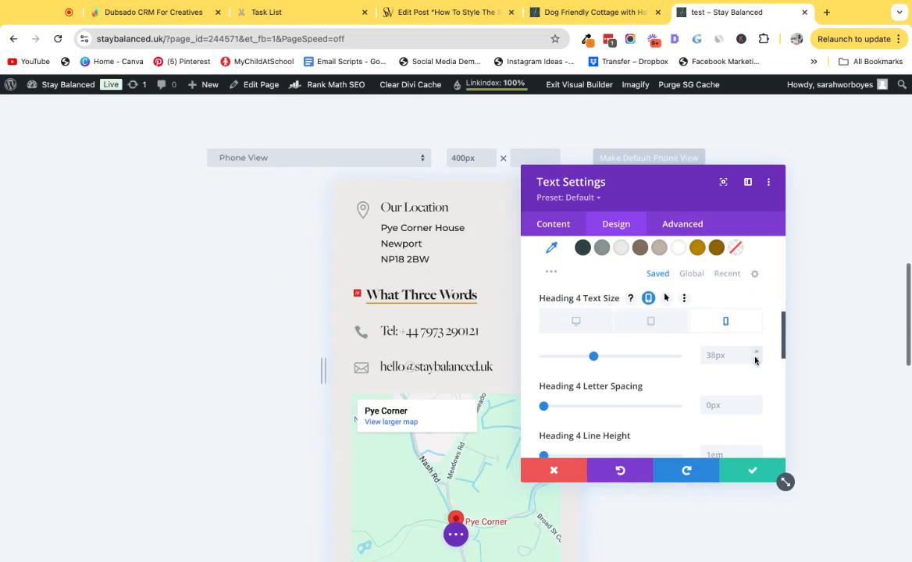
left_click(755, 360)
scroll(409, 322, "up", 10)
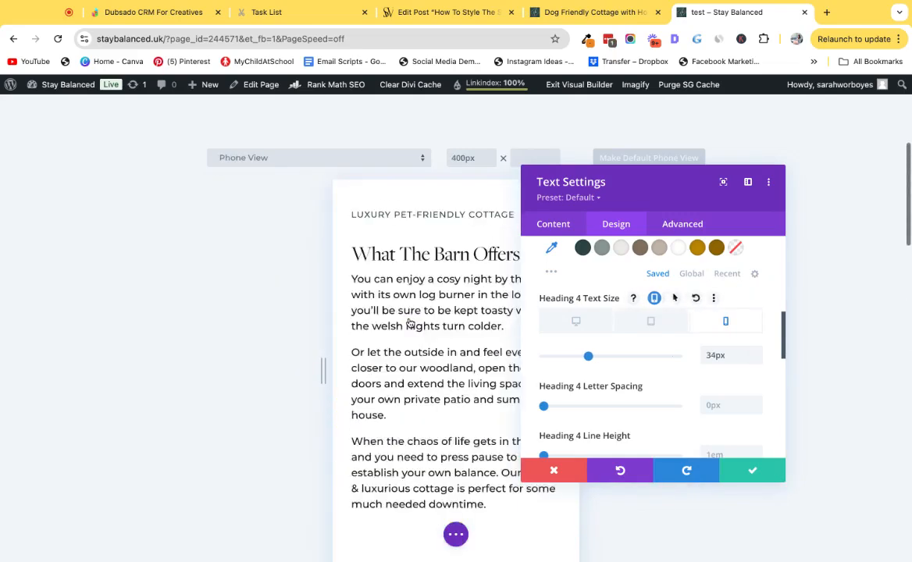
scroll(410, 323, "down", 2)
left_click(758, 472)
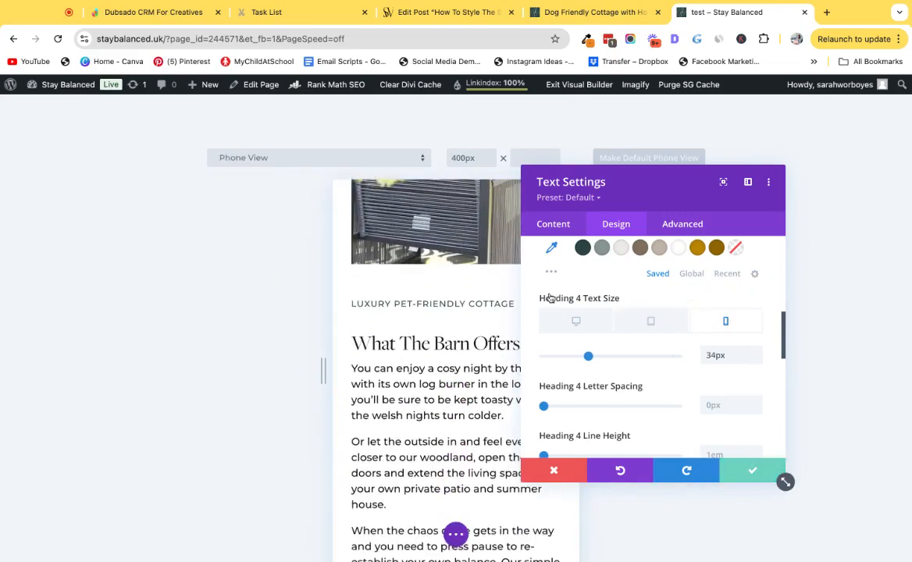
scroll(538, 283, "down", 3)
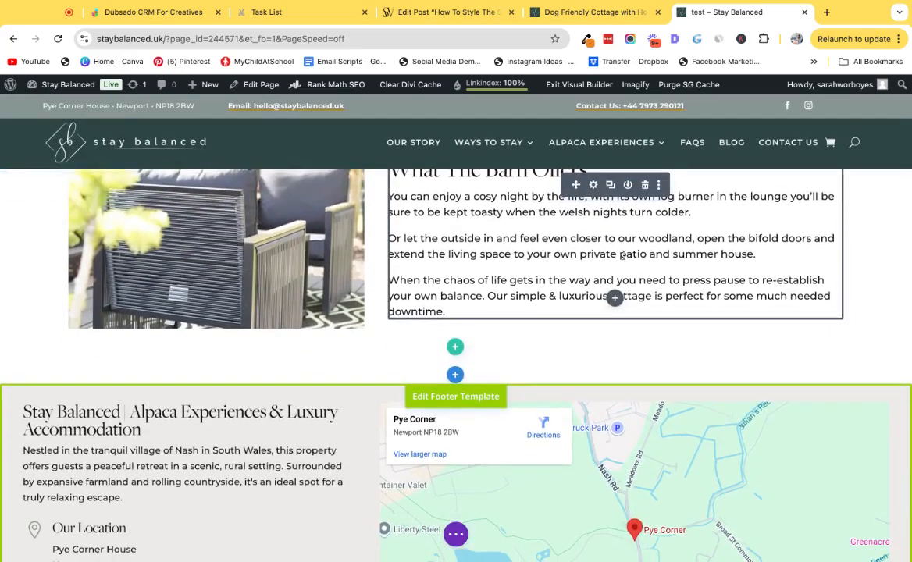
Insert a Text module below the existing text module in the right column.
left_click(614, 304)
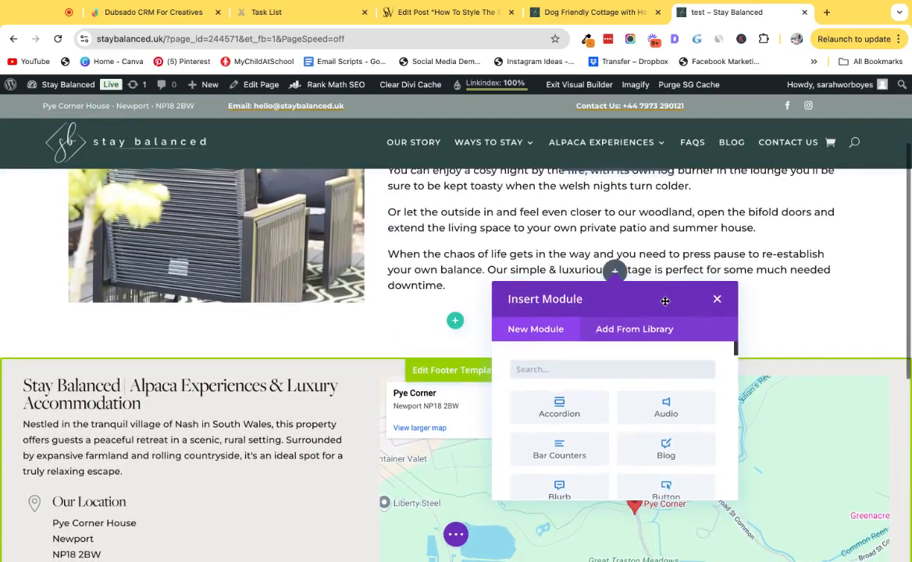
type("text")
left_click(672, 448)
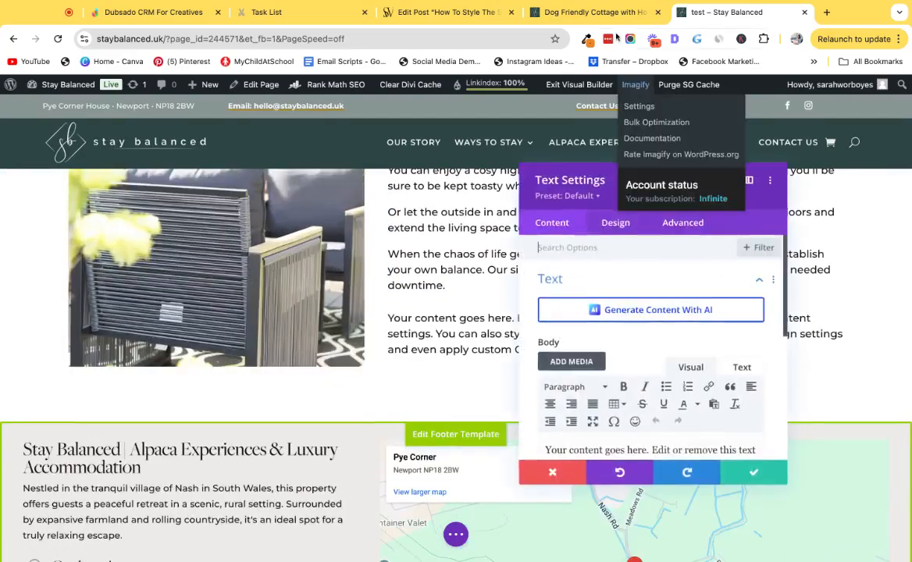
Set the new module's Heading 3 text size to 30px.
left_click(594, 11)
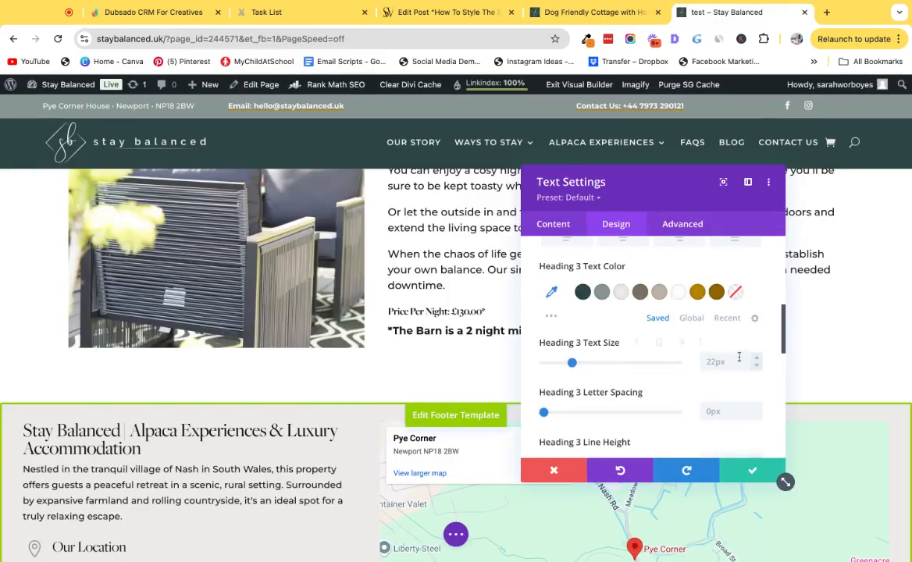
left_click(732, 361)
type("30px")
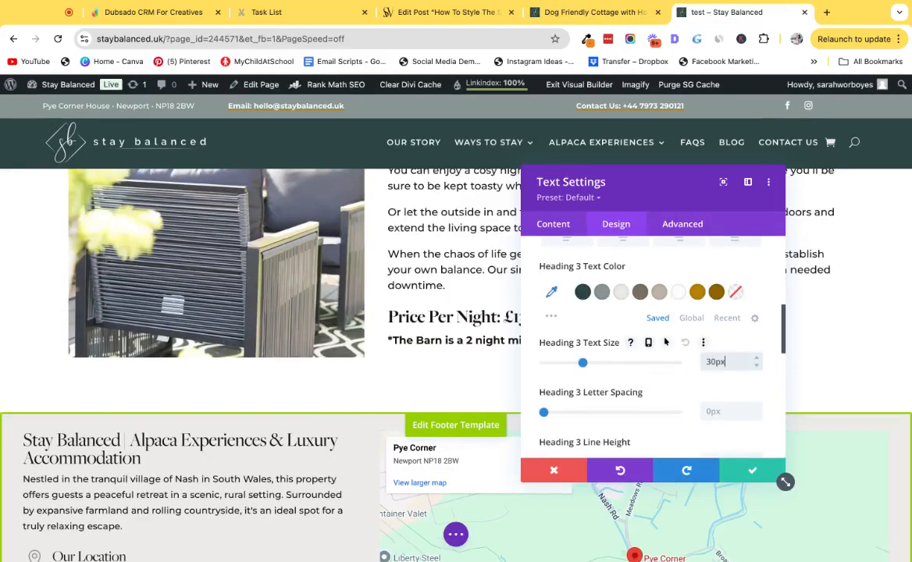
Left-align the Heading 3 text in the module's design settings.
scroll(614, 305, "up", 5)
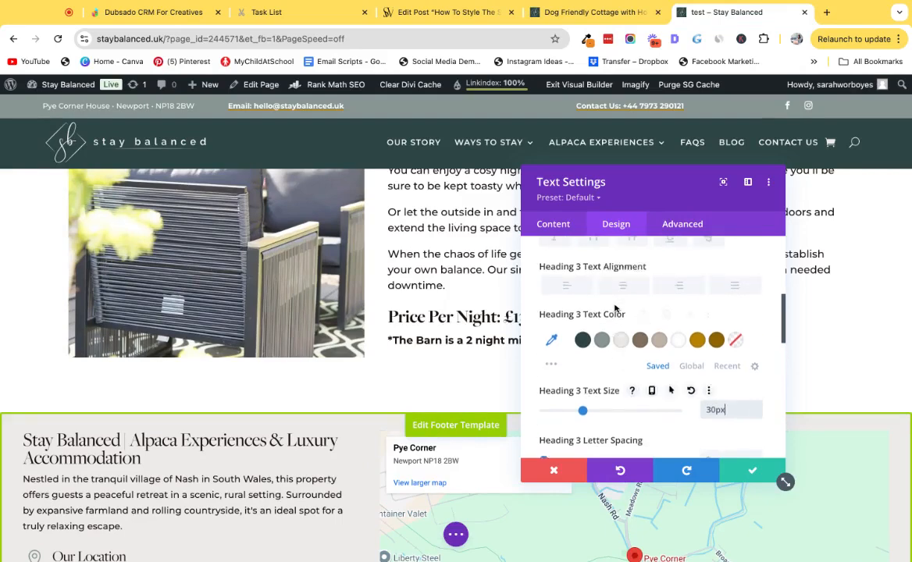
left_click(588, 283)
Reduce the module's body text size slightly and save the module.
scroll(636, 358, "down", 2)
scroll(637, 357, "down", 2)
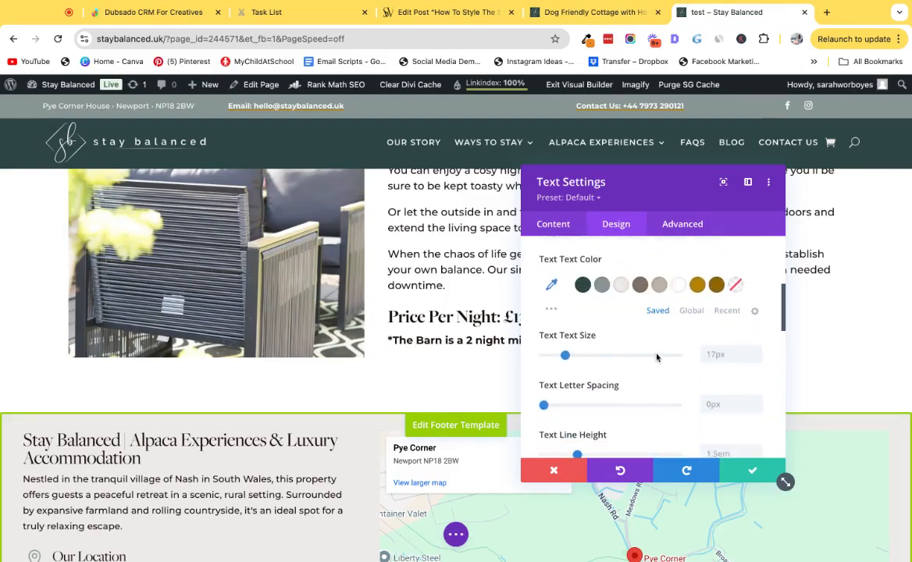
left_click(757, 359)
left_click(758, 360)
left_click(757, 360)
left_click(757, 359)
left_click(757, 359)
left_click(757, 359)
left_click(753, 471)
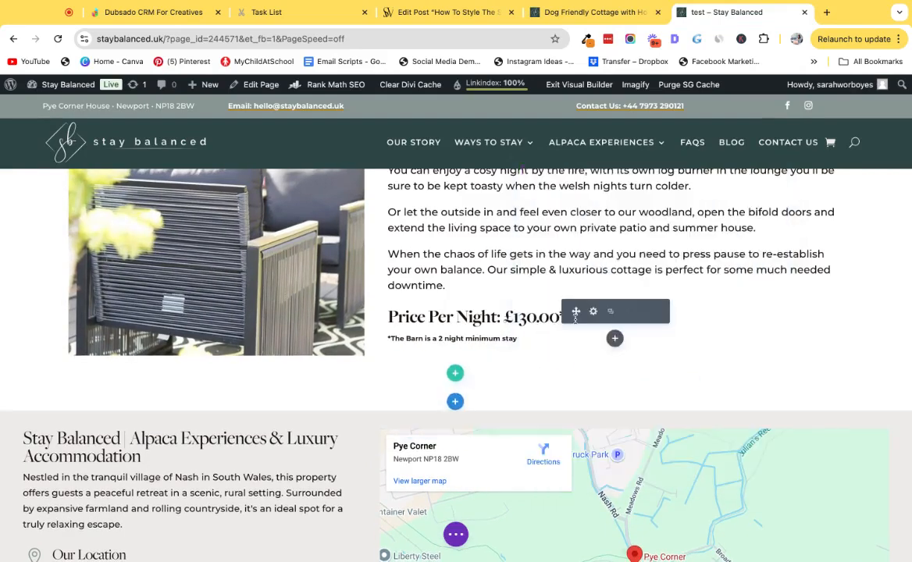
Compare the test page section with the live Dog Friendly Cottage page.
scroll(575, 316, "up", 2)
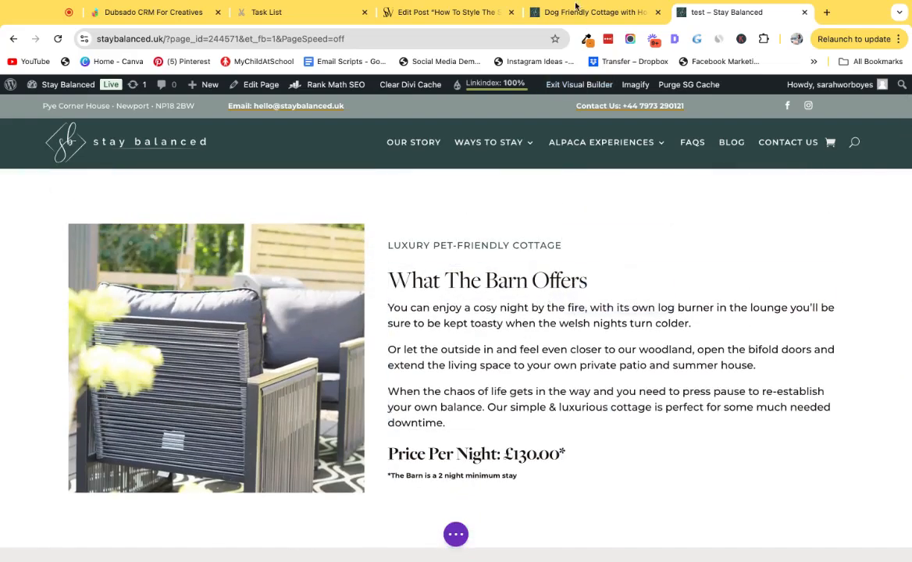
left_click(531, 11)
scroll(561, 276, "down", 1)
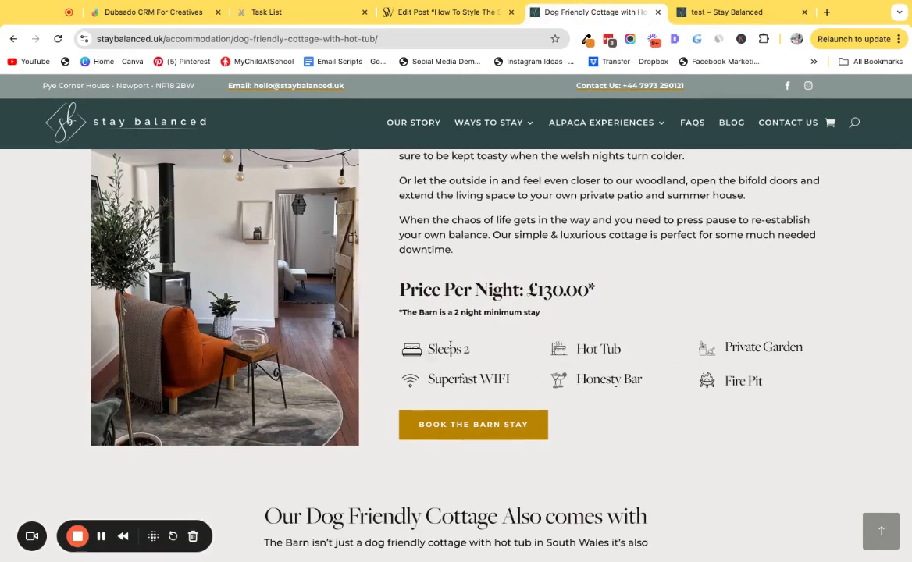
left_click(710, 16)
scroll(533, 283, "down", 2)
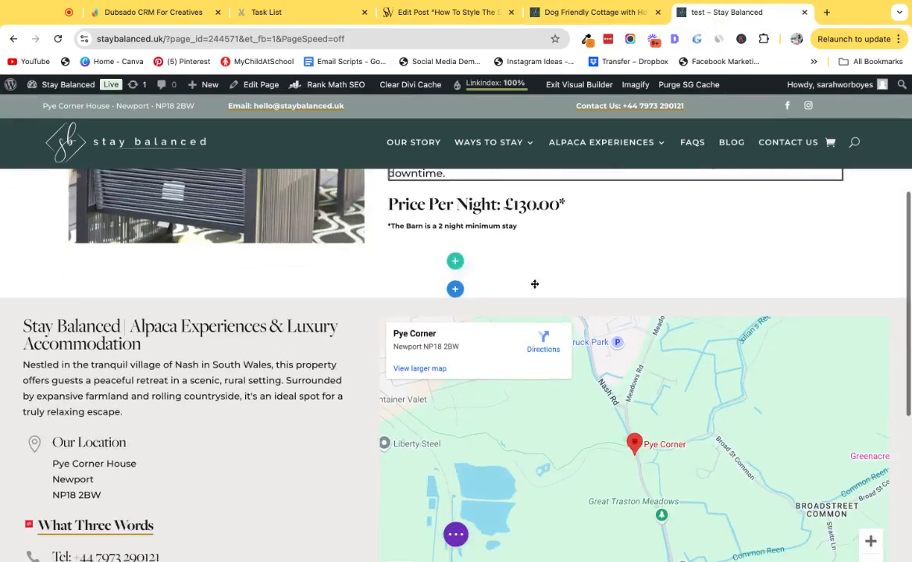
scroll(500, 277, "up", 1)
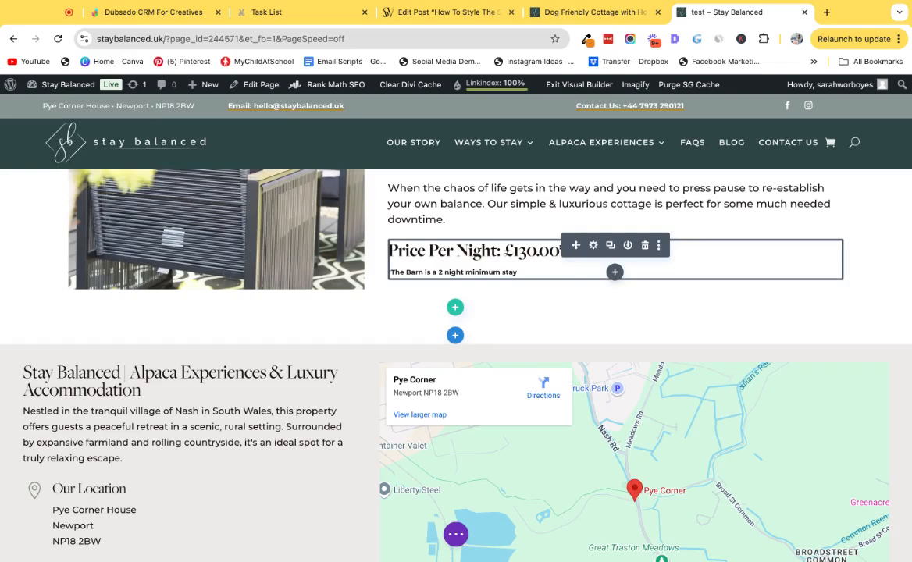
Create a new Divi library layout named test with Section as its layout type.
left_click(456, 534)
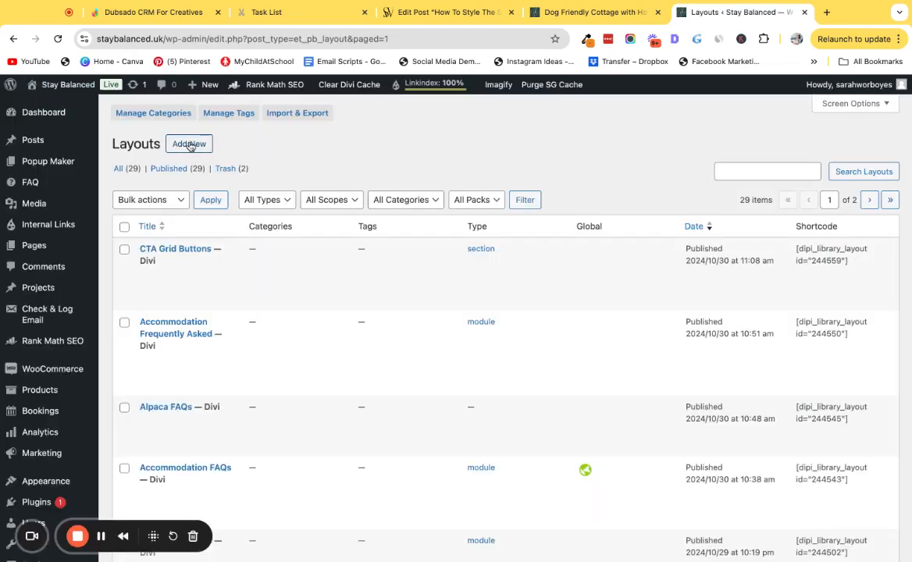
left_click(189, 145)
left_click(379, 253)
type("test")
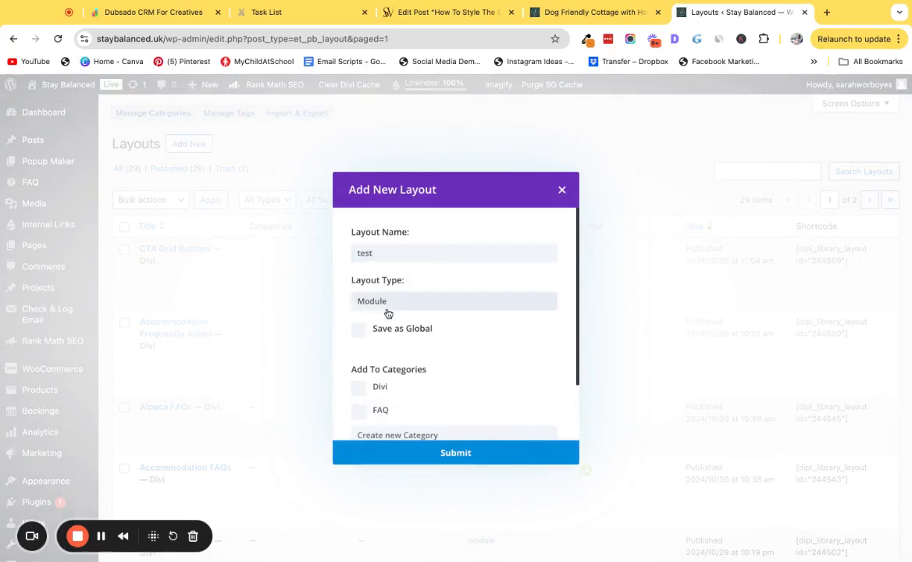
left_click(388, 314)
left_click(621, 13)
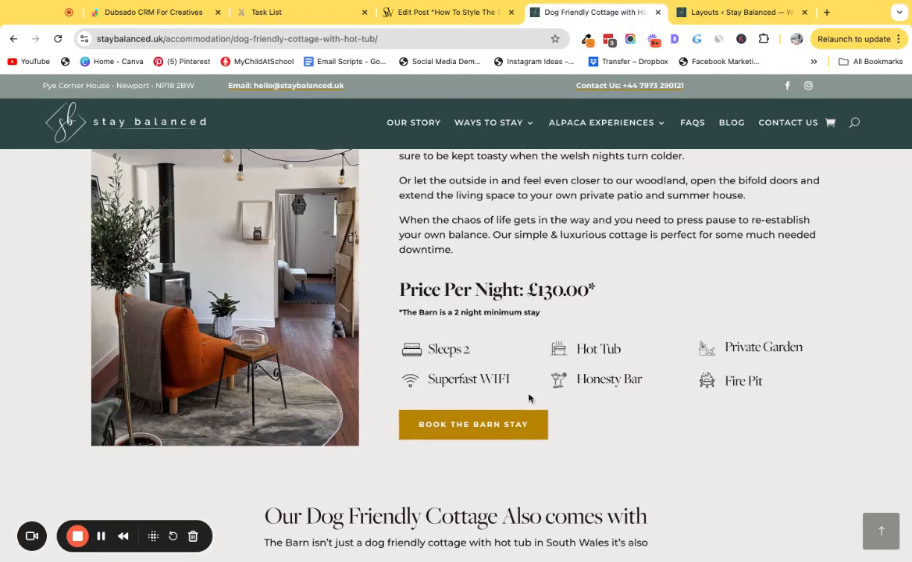
left_click(687, 12)
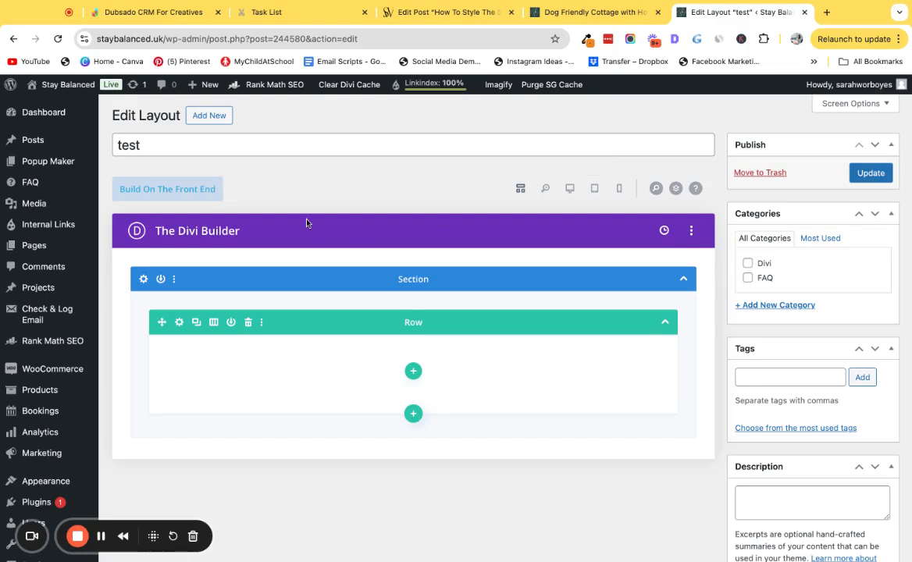
Set the section's top and bottom padding and margin to 0px and save the section settings.
left_click(144, 281)
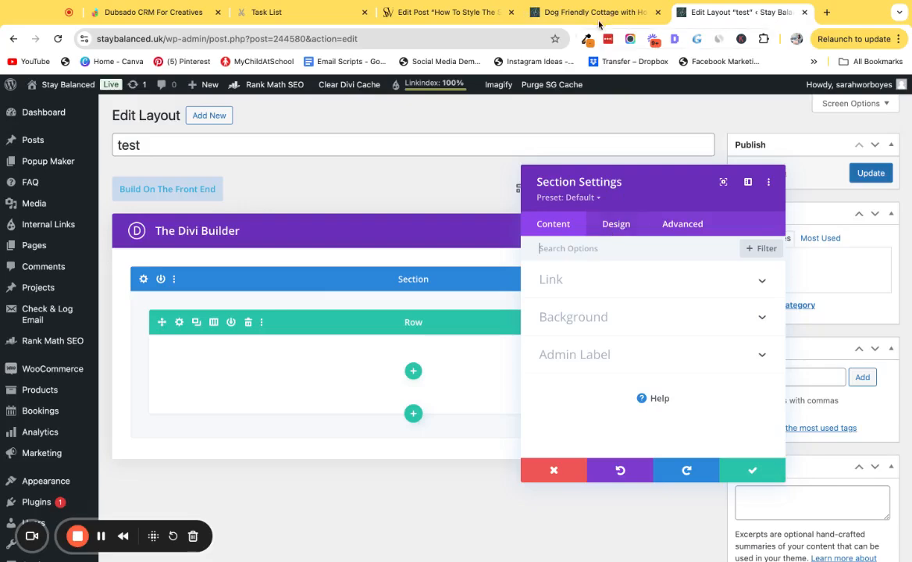
left_click(556, 13)
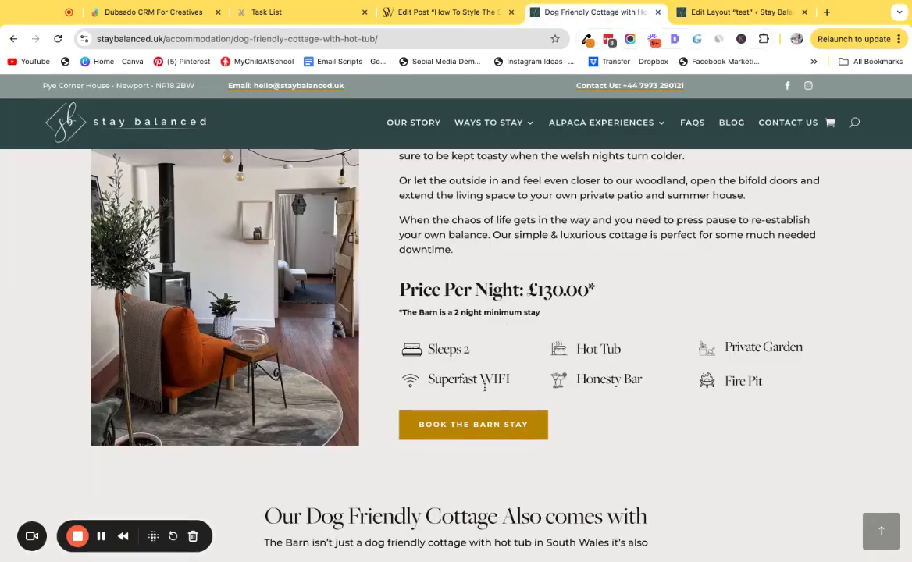
left_click(721, 10)
left_click(617, 224)
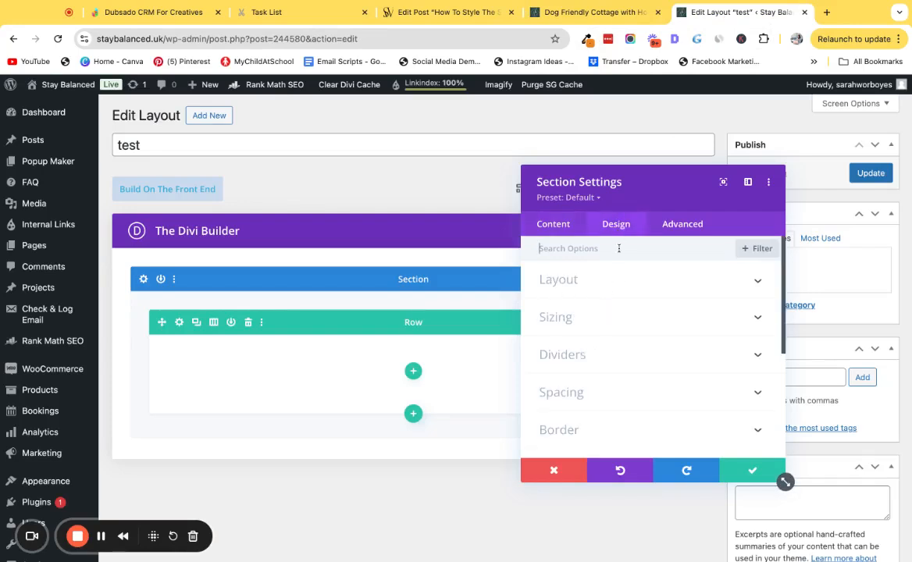
scroll(593, 364, "down", 1)
left_click(578, 346)
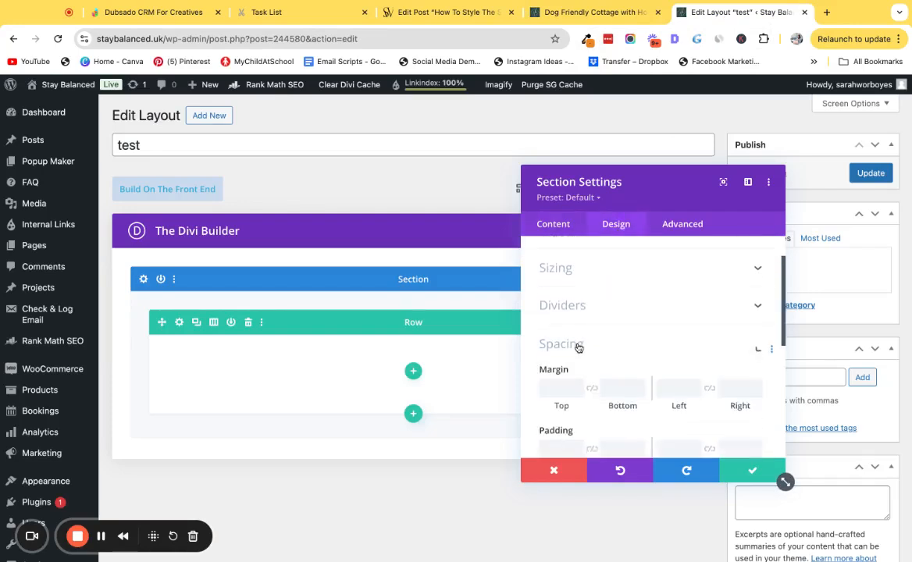
scroll(578, 348, "down", 2)
left_click(559, 361)
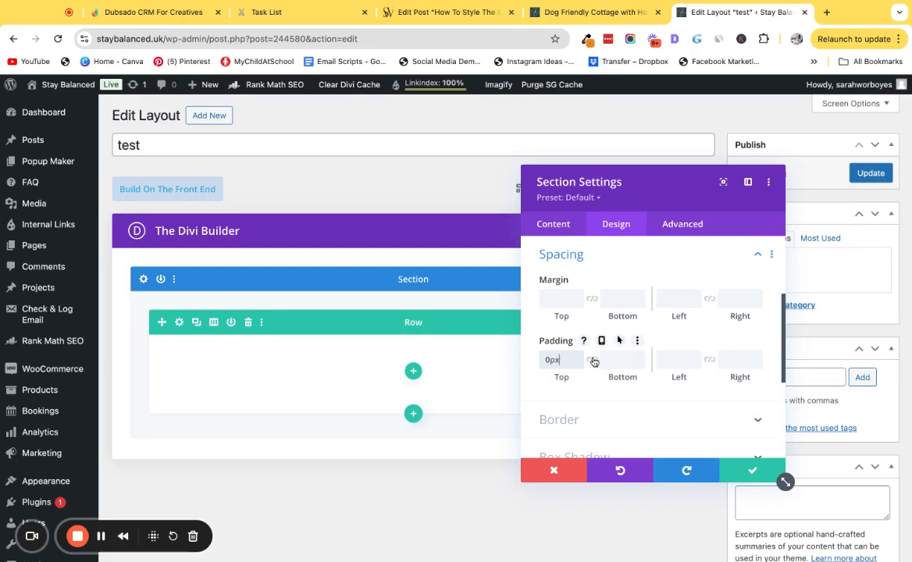
left_click(593, 361)
left_click(560, 299)
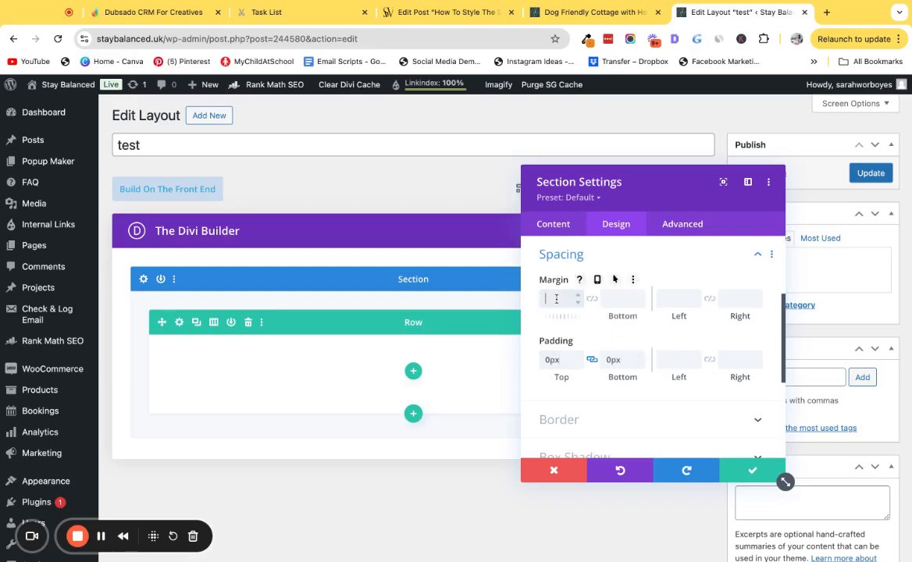
type("0")
left_click(593, 300)
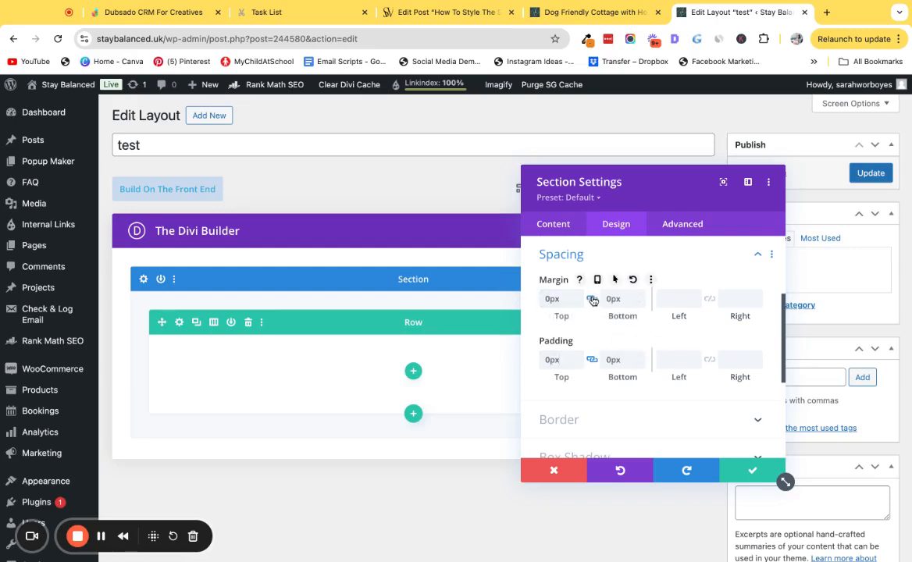
left_click(746, 469)
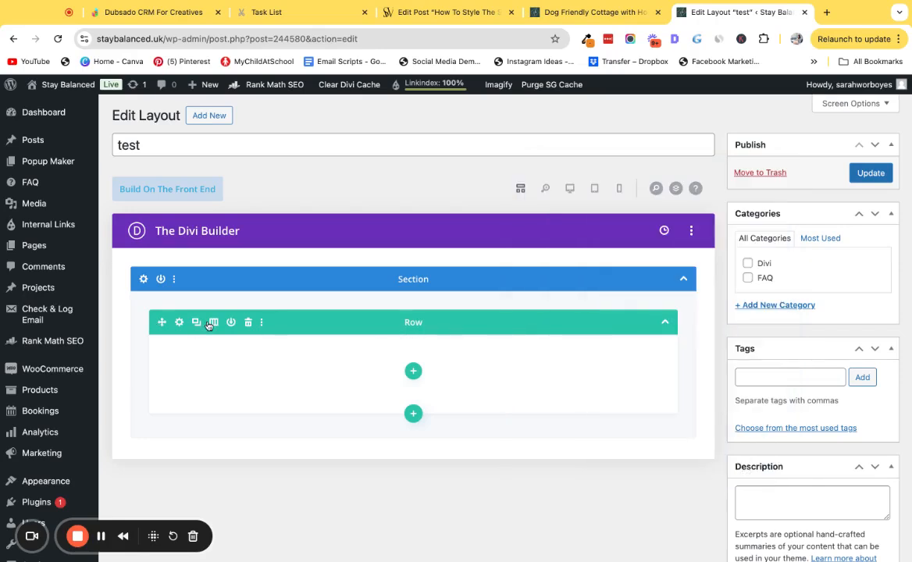
Set the row's width to 100% and its top and bottom padding to 0px, then save the row.
left_click(179, 323)
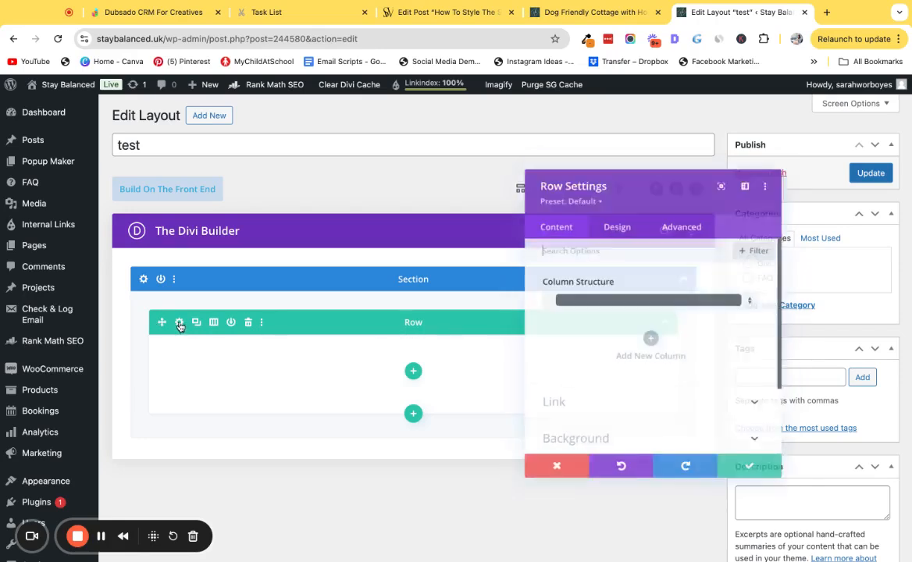
left_click(616, 224)
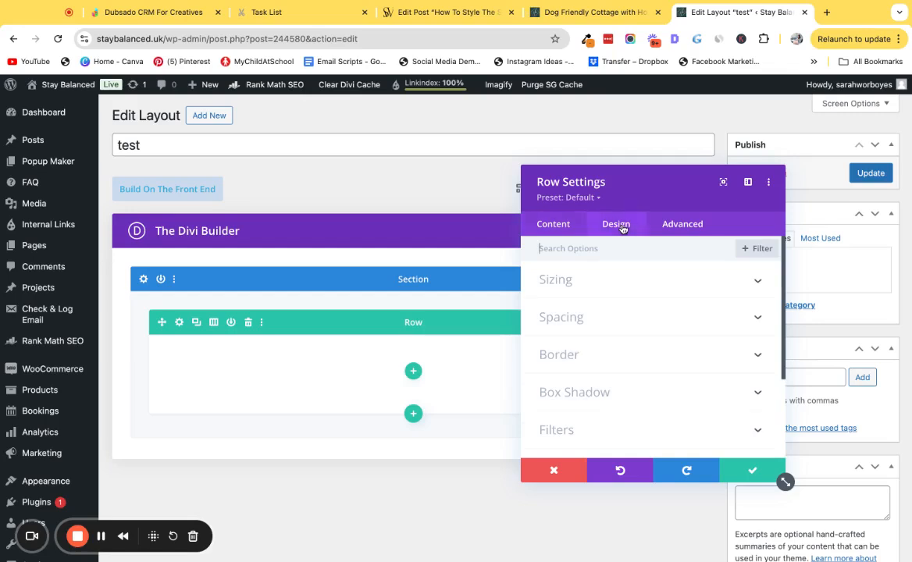
left_click(582, 281)
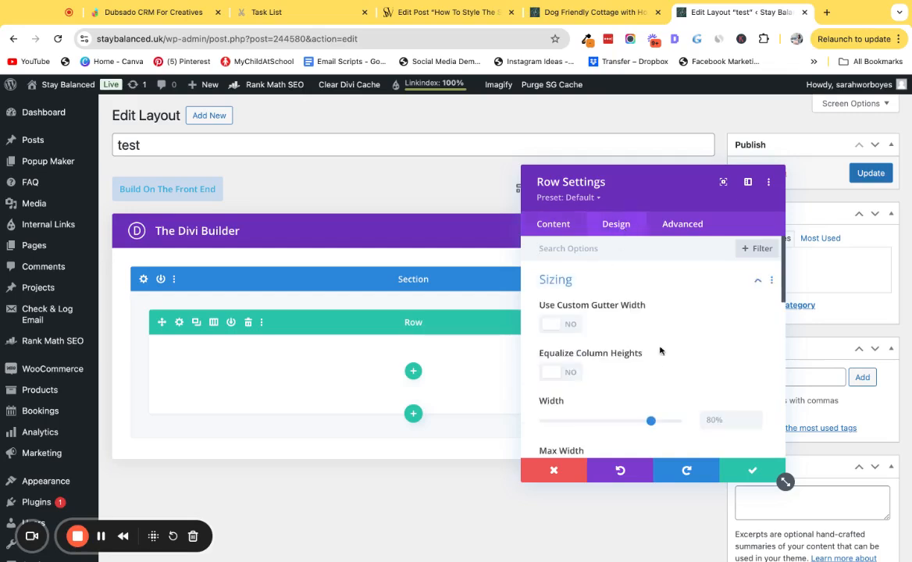
scroll(716, 337, "down", 2)
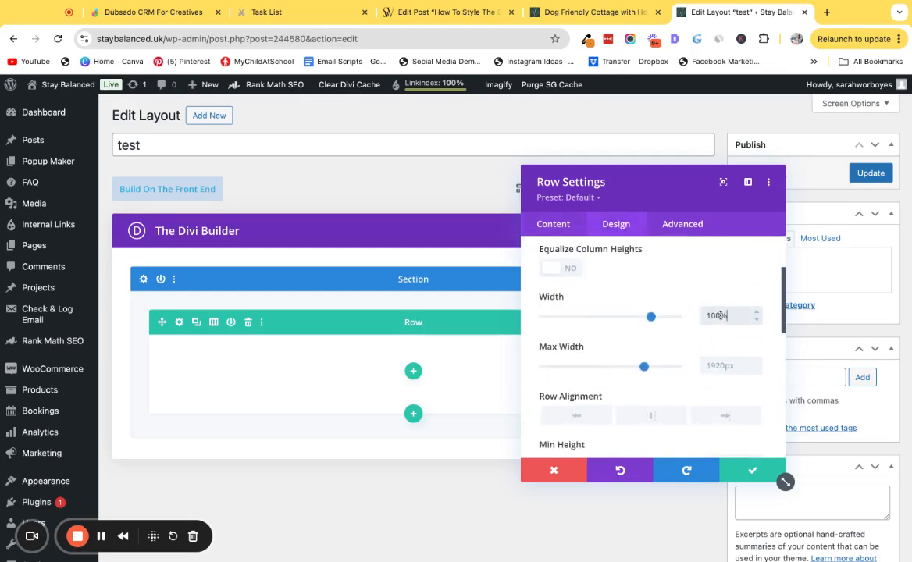
scroll(637, 378, "down", 5)
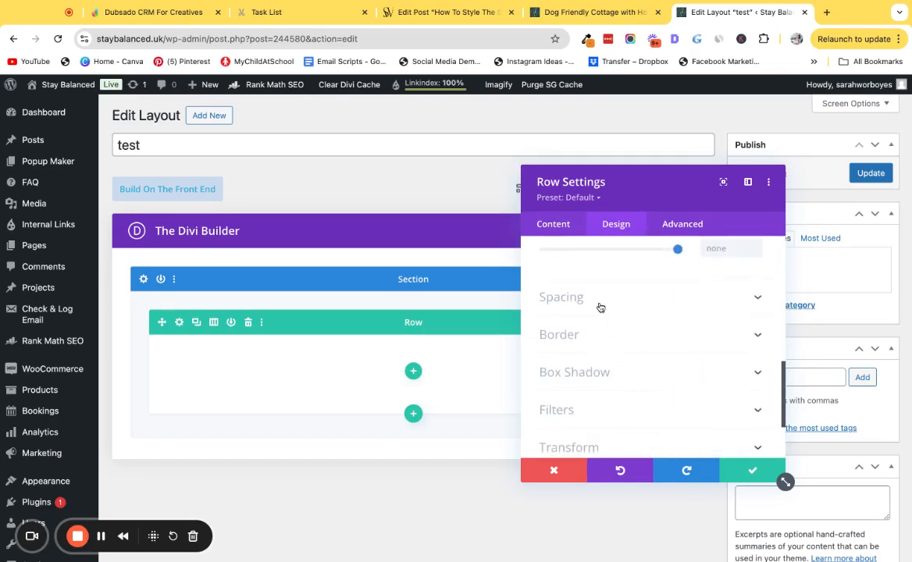
left_click(600, 304)
left_click(553, 360)
type("0")
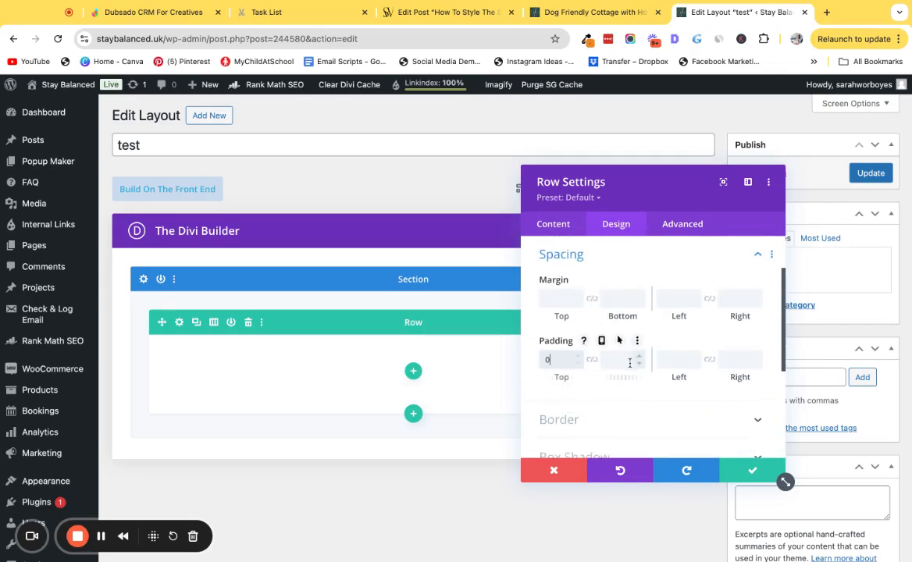
left_click(593, 360)
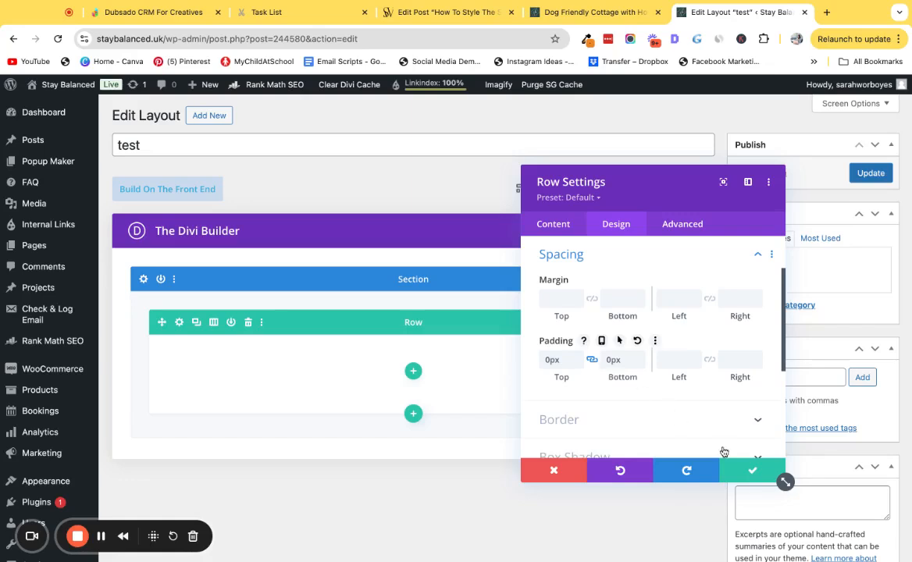
left_click(752, 471)
Give the row a three-column structure.
left_click(570, 189)
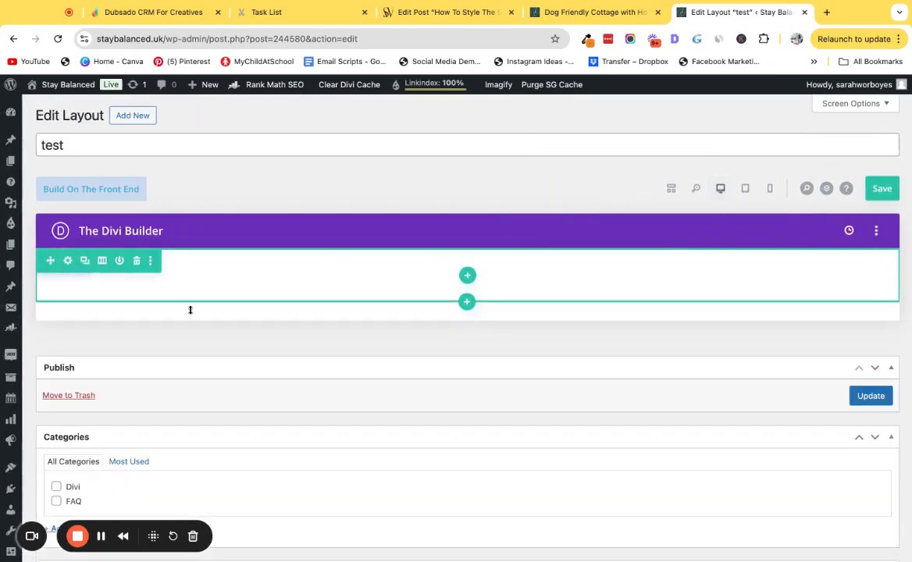
left_click(467, 275)
left_click(524, 349)
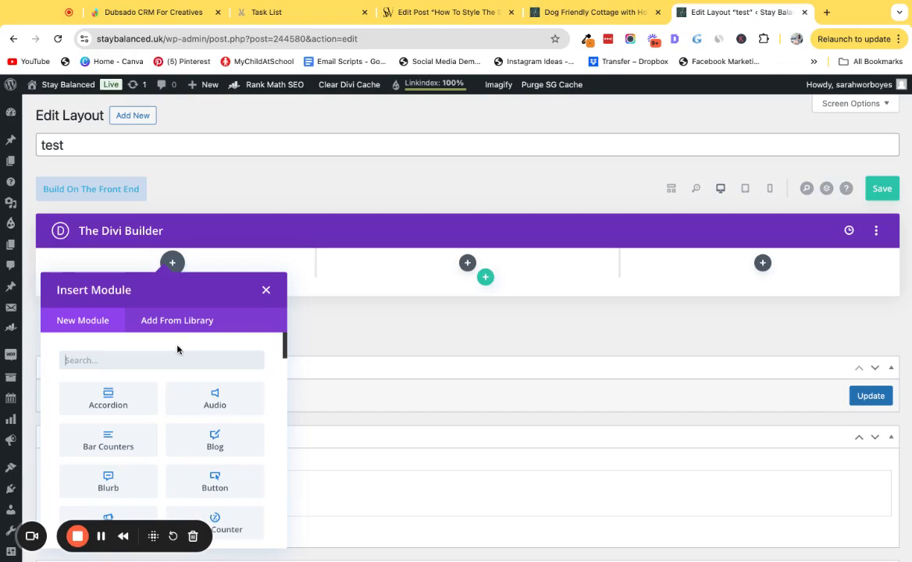
Insert a Blurb module into the first column.
type("blurb")
left_click(109, 398)
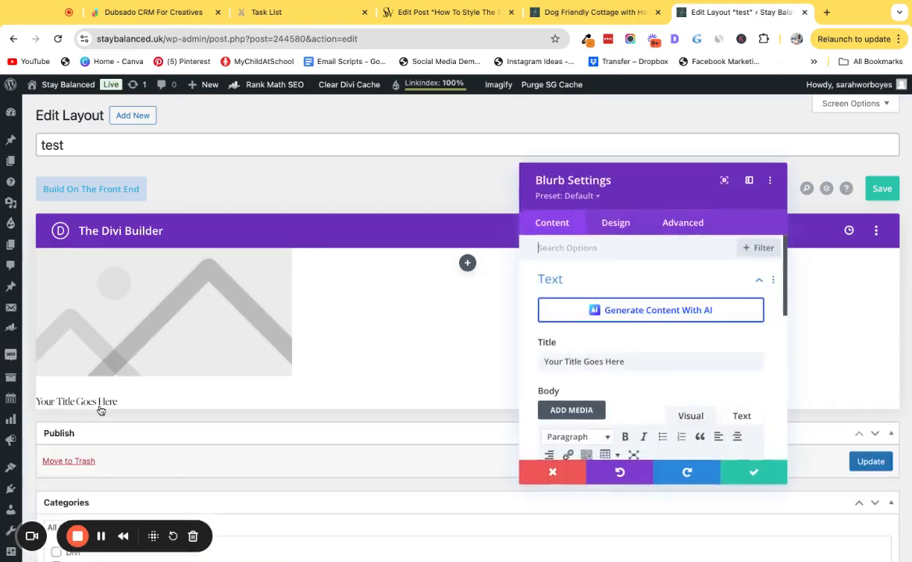
scroll(653, 353, "down", 3)
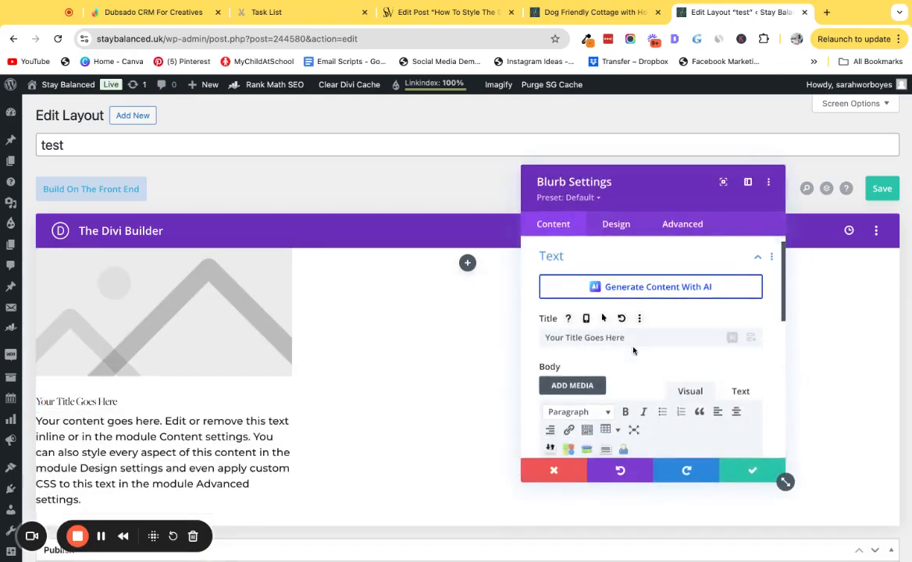
Copy the "Sleeps 2" feature label from the cottage page and paste it as the blurb's title.
left_click(607, 14)
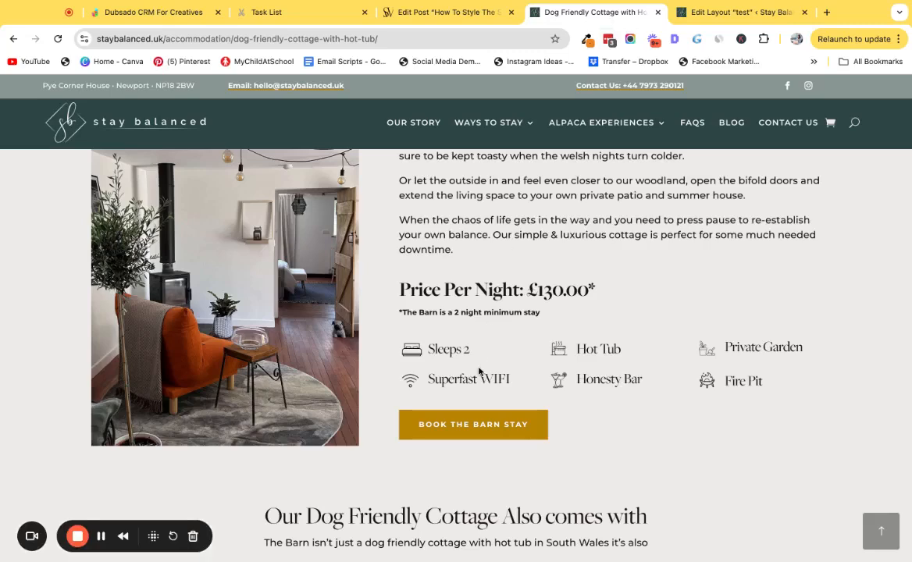
left_click_drag(435, 349, 477, 356)
left_click(703, 12)
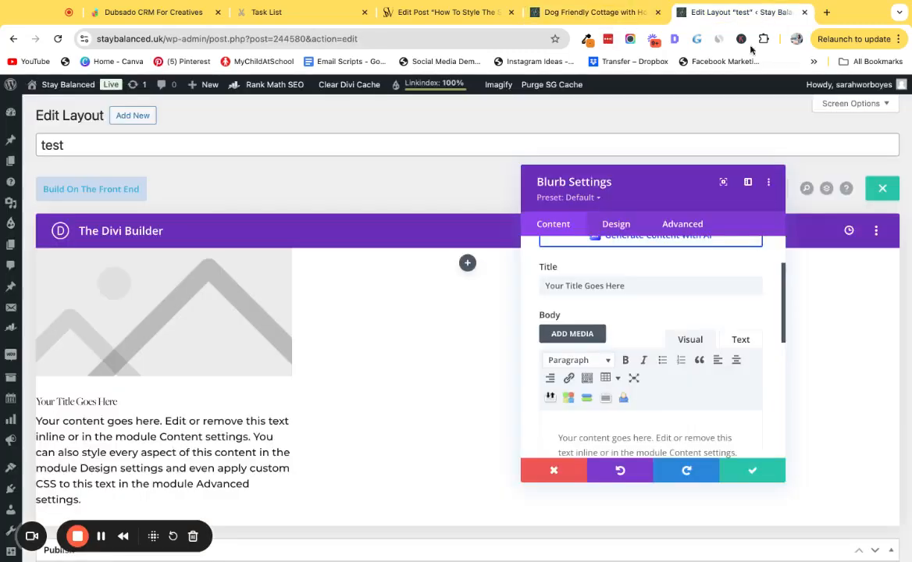
triple_click(653, 284)
type("Sleeps 2")
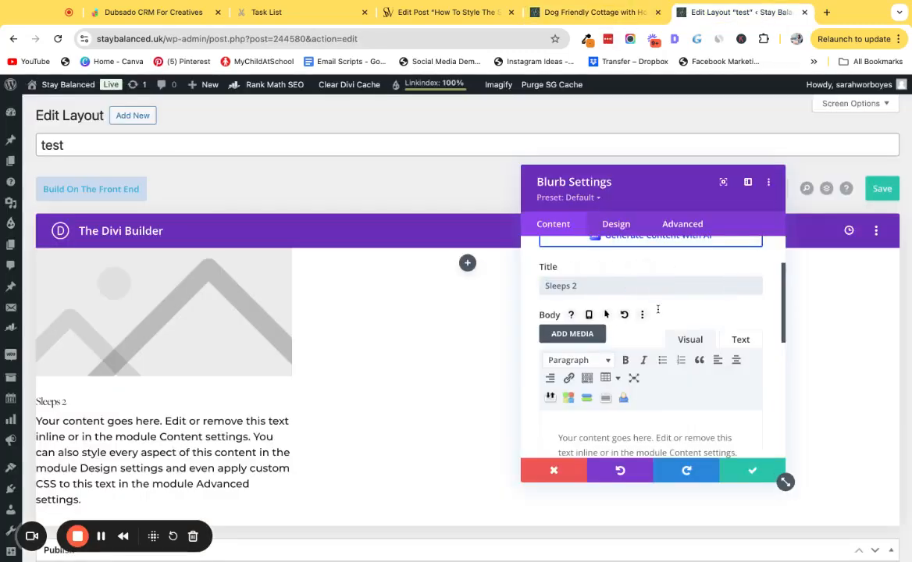
Delete all of the blurb's placeholder body text.
scroll(670, 383, "down", 2)
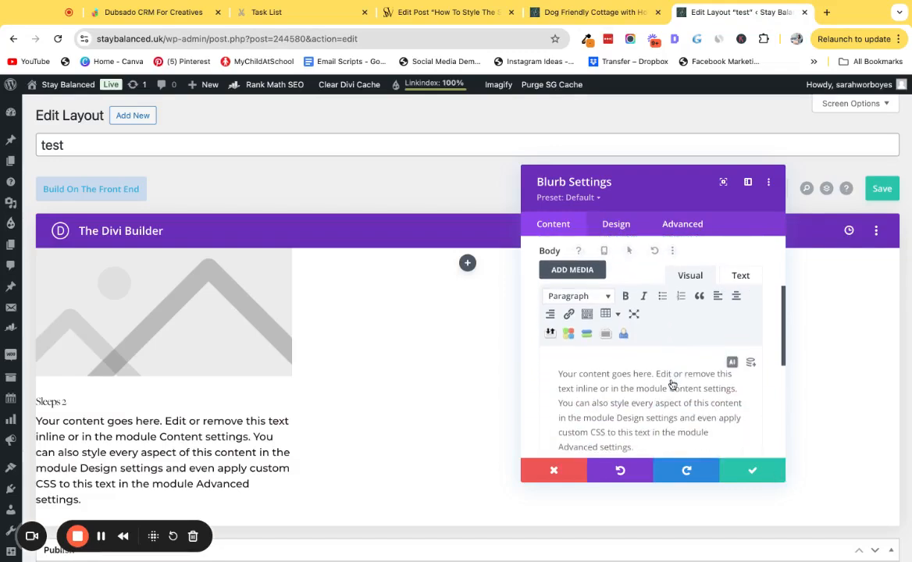
left_click_drag(668, 388, 667, 400)
key("super+a")
key("BackSpace")
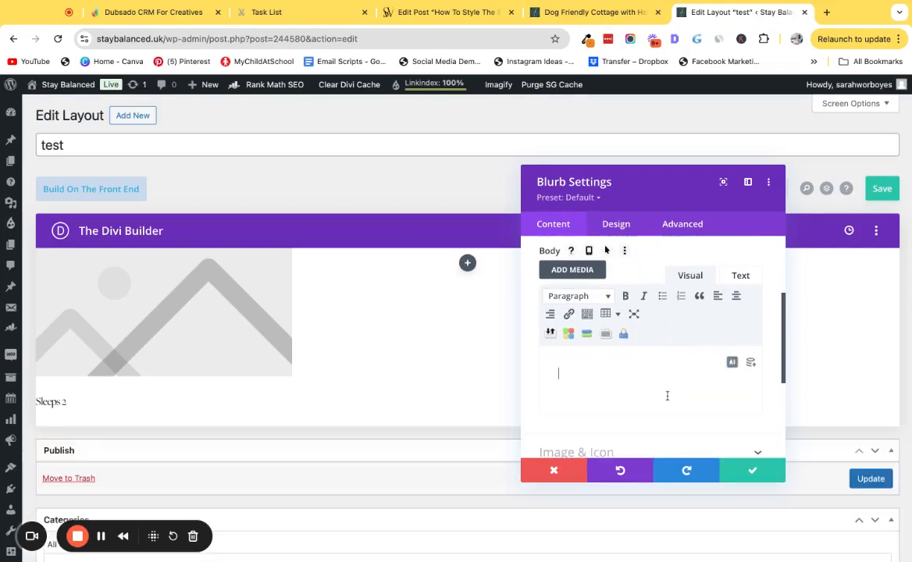
Set the blurb's image to the wood-burning stove icon from the media library.
scroll(625, 351, "down", 3)
left_click(603, 310)
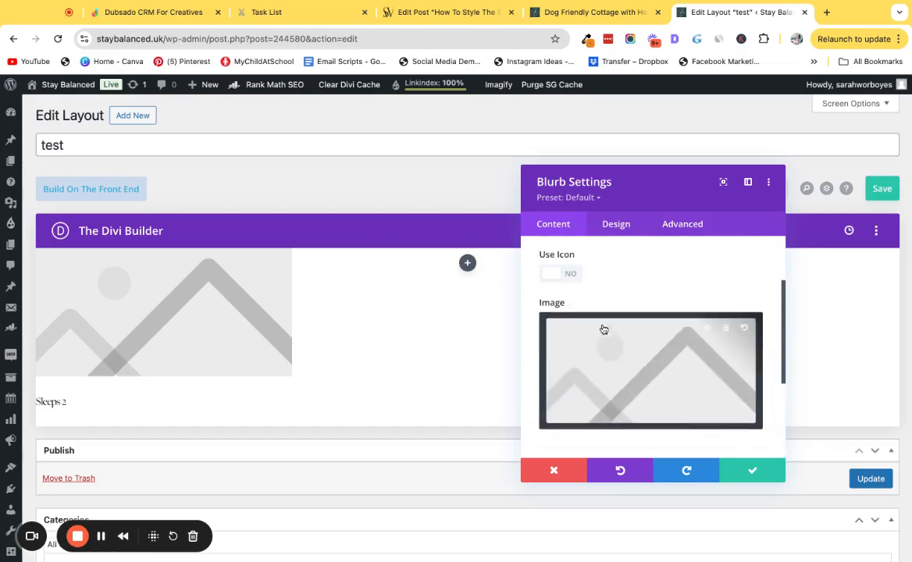
left_click(611, 368)
left_click(268, 222)
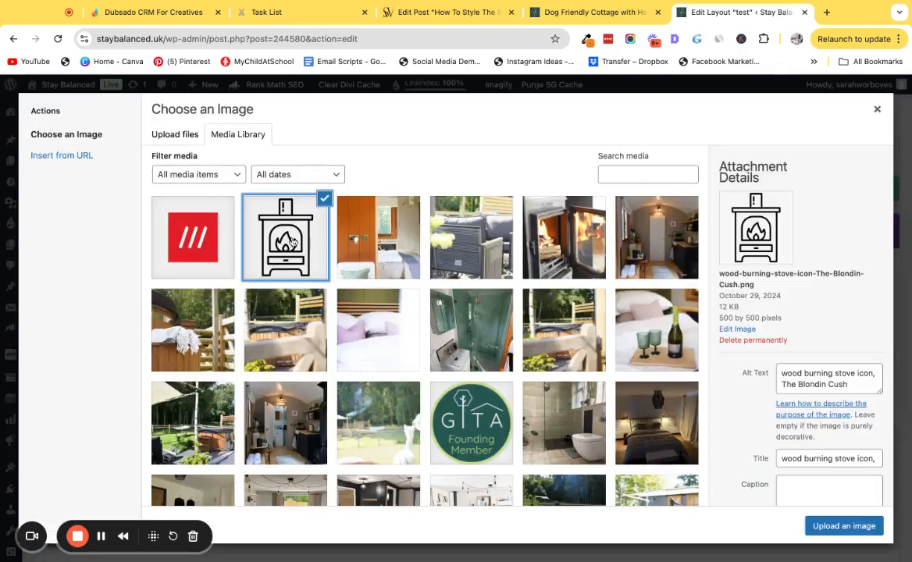
left_click(859, 528)
Set the blurb's image/icon placement to Left in the design settings.
left_click(614, 224)
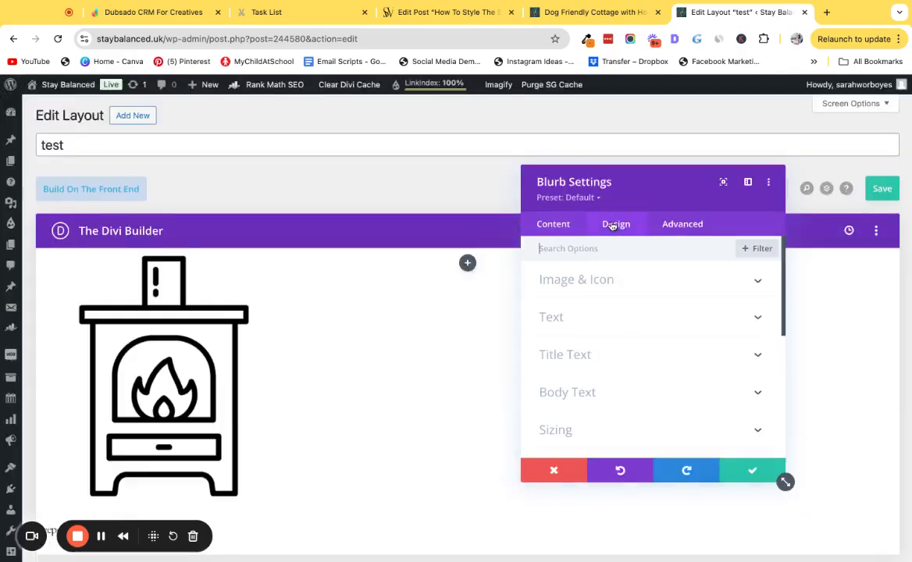
left_click(601, 282)
scroll(570, 320, "down", 2)
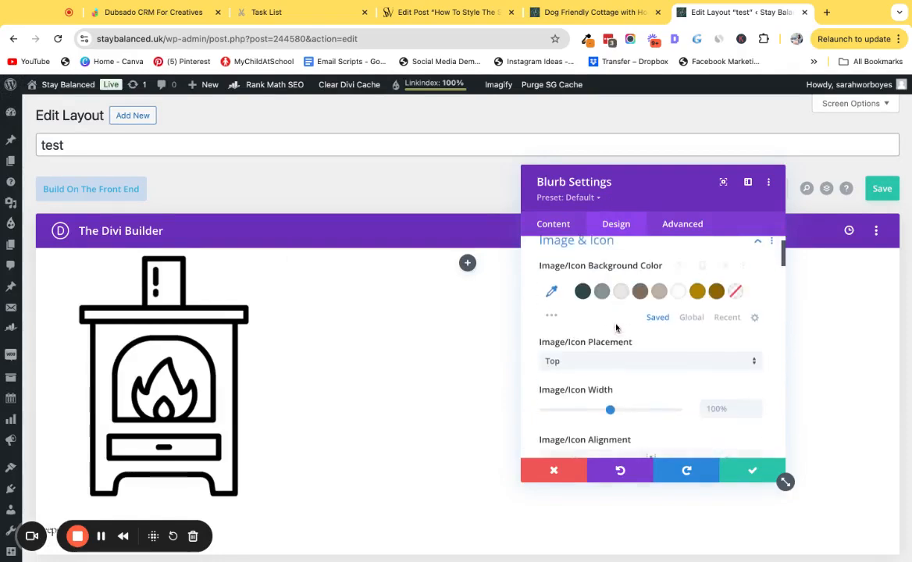
left_click(551, 338)
left_click(578, 369)
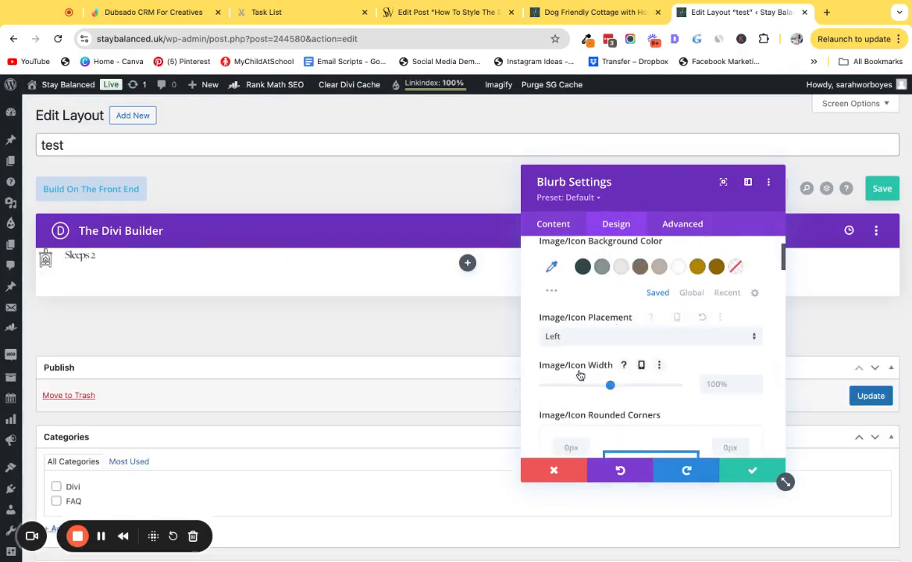
Set the blurb's title text size to 27px.
scroll(625, 383, "down", 5)
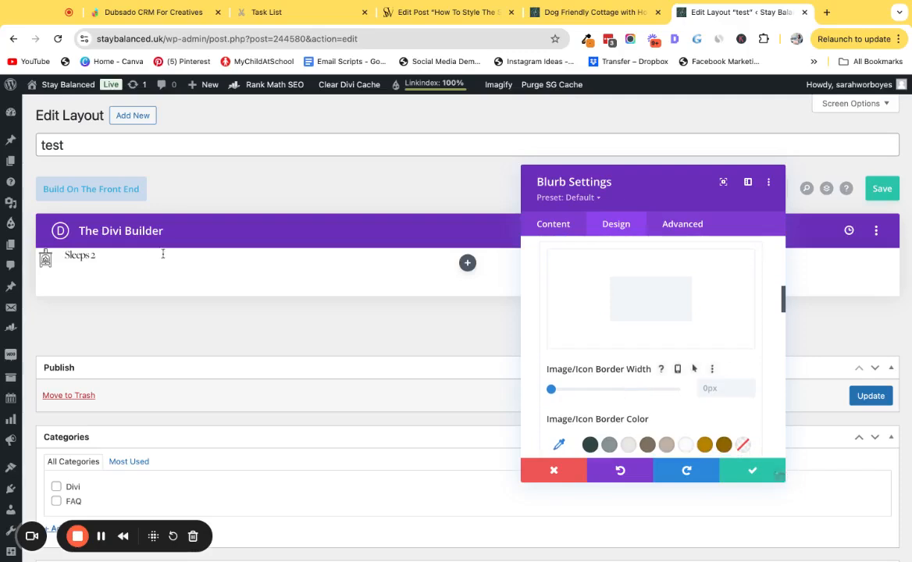
left_click(67, 252)
scroll(640, 378, "down", 1)
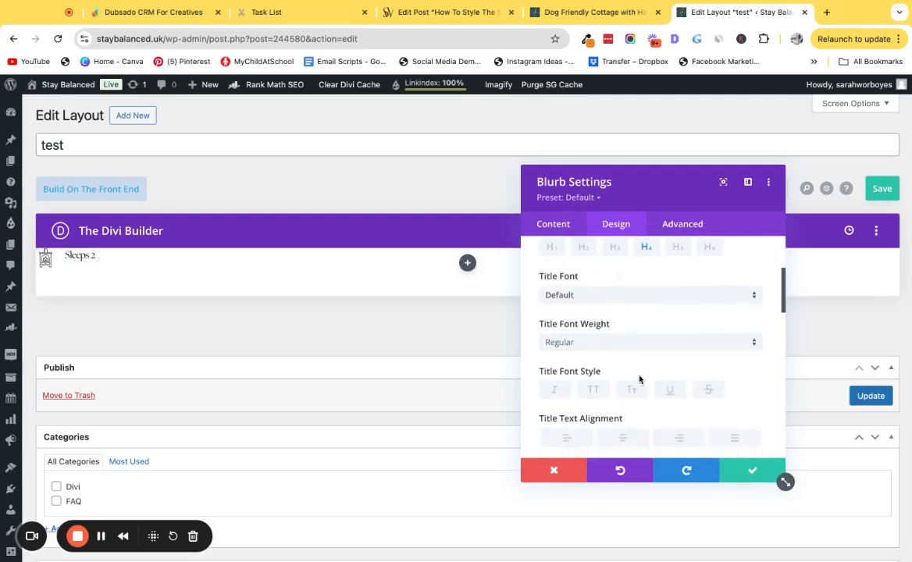
scroll(640, 378, "down", 3)
left_click(723, 349)
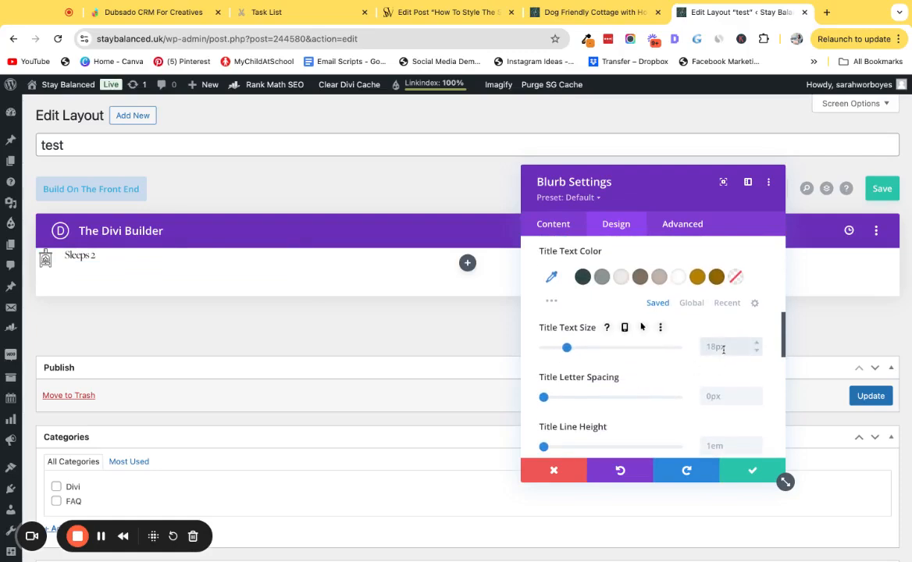
type("27px")
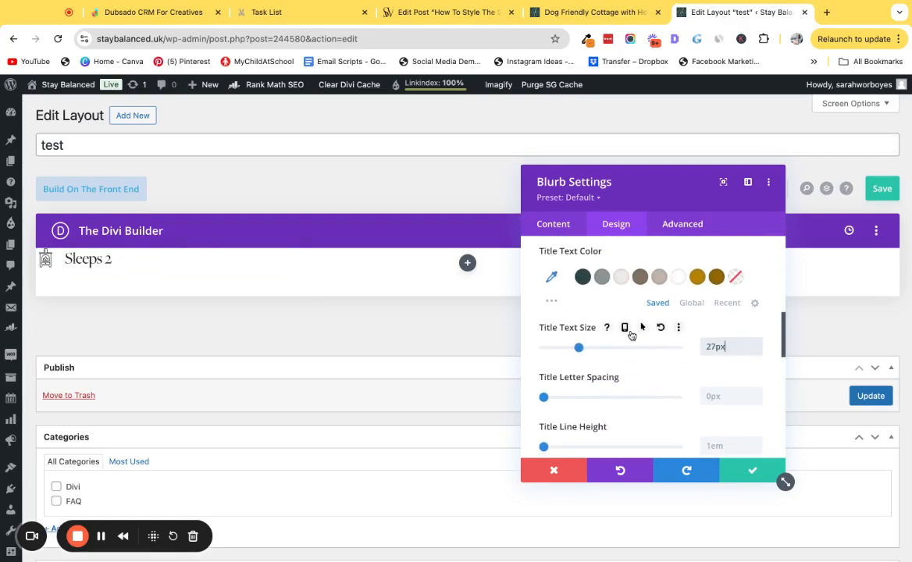
Set responsive title text sizes of 25px for tablet and 24px for phone, then save the blurb.
left_click(624, 329)
left_click(651, 352)
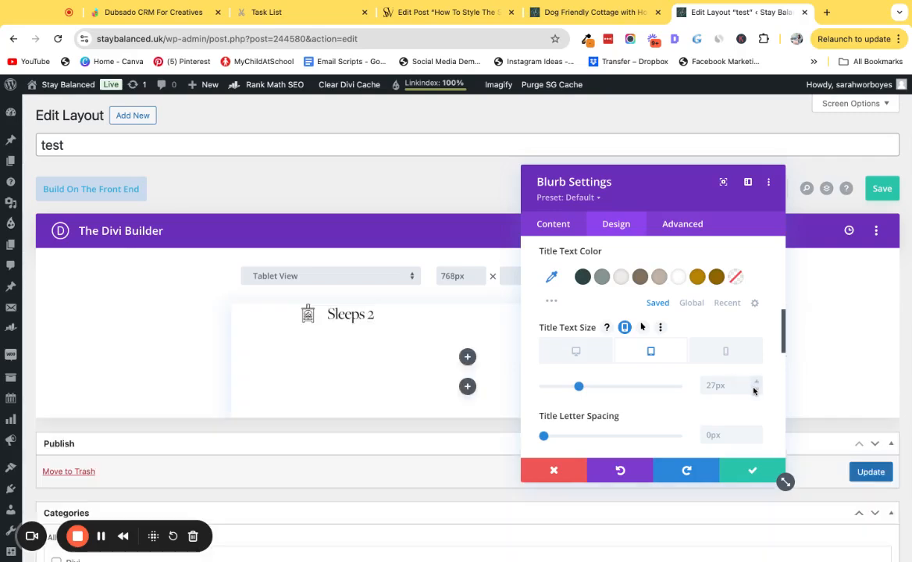
left_click(757, 389)
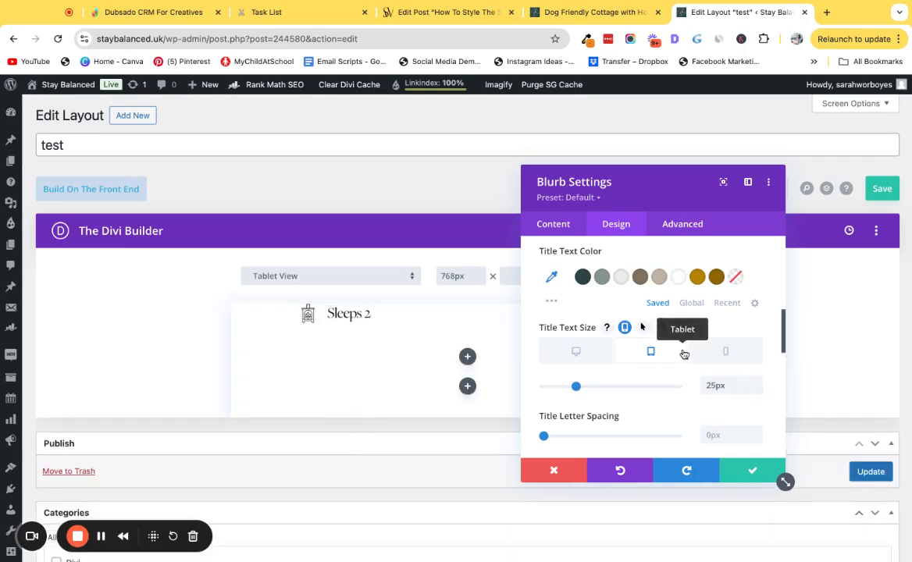
left_click(743, 356)
left_click(757, 389)
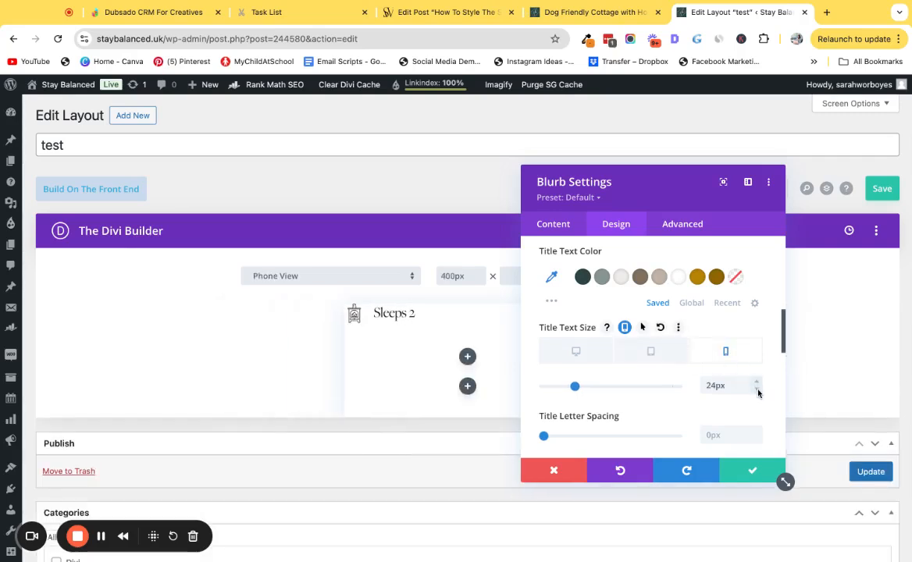
left_click(751, 470)
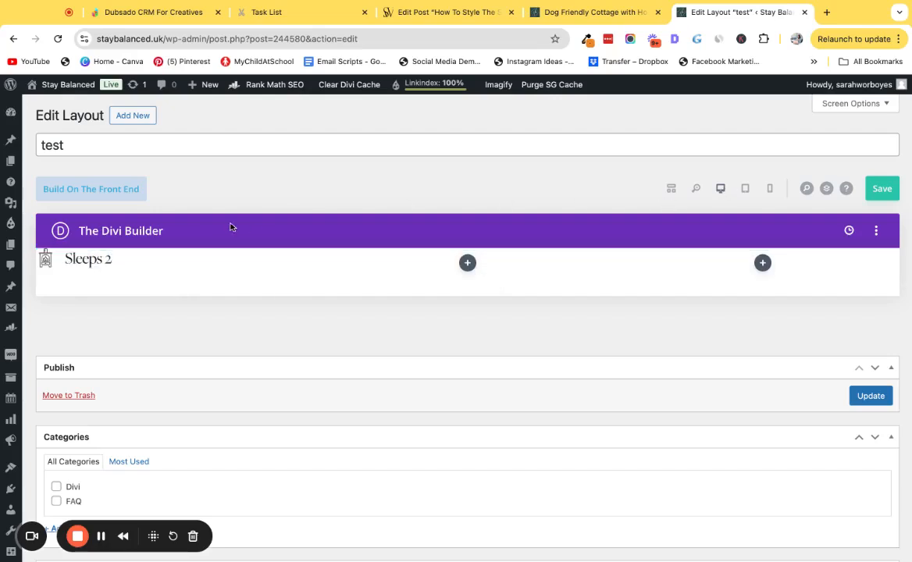
Duplicate the blurb into the second and third columns using the wireframe view.
left_click(670, 188)
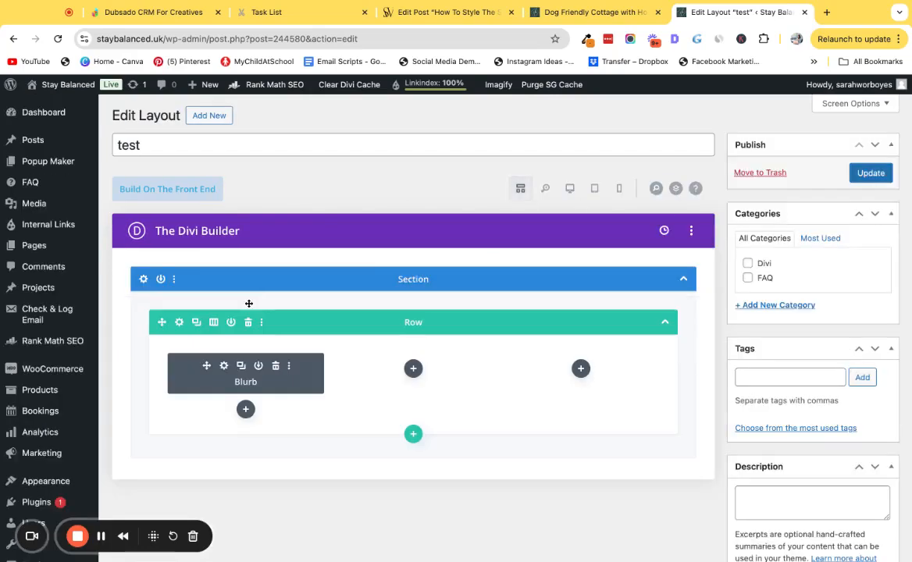
left_click(242, 367)
left_click_drag(206, 407, 421, 367)
left_click(409, 367)
left_click(594, 189)
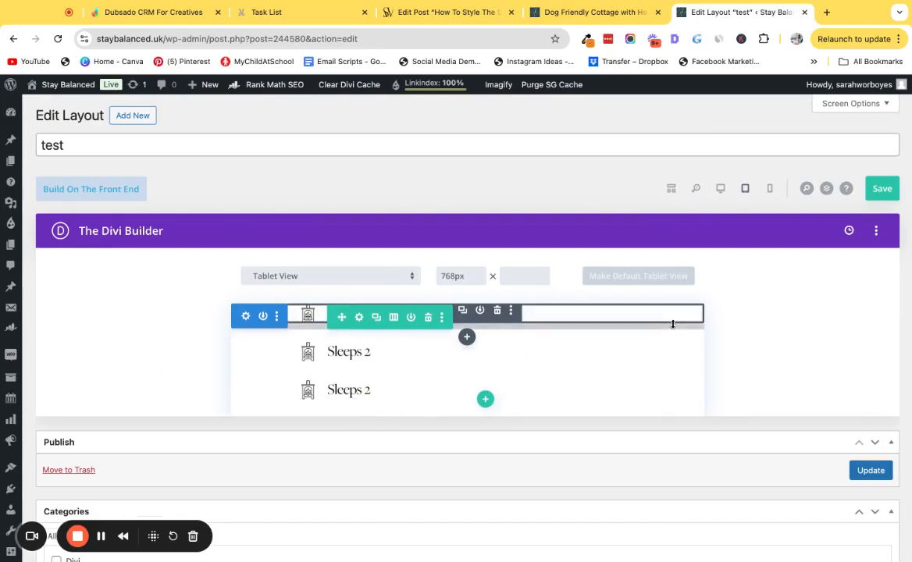
left_click(722, 189)
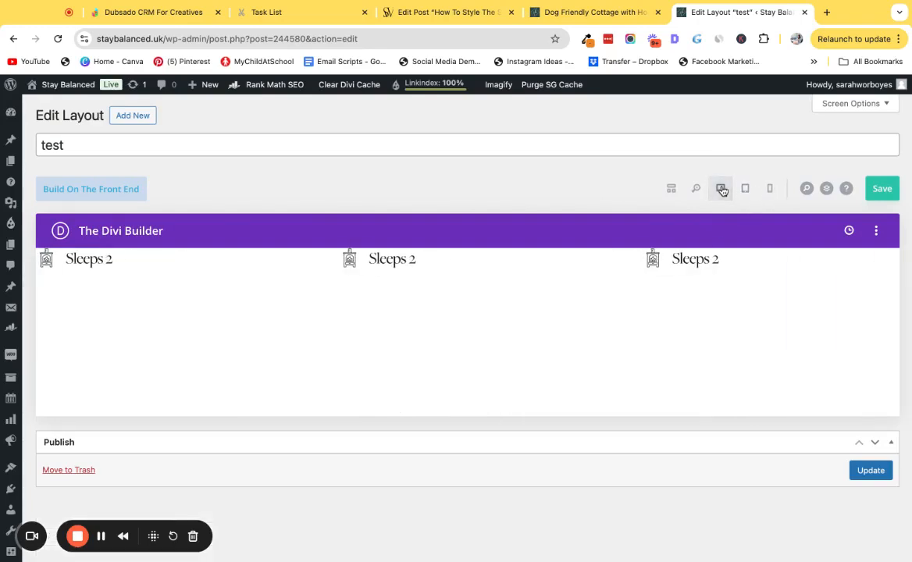
left_click(163, 262)
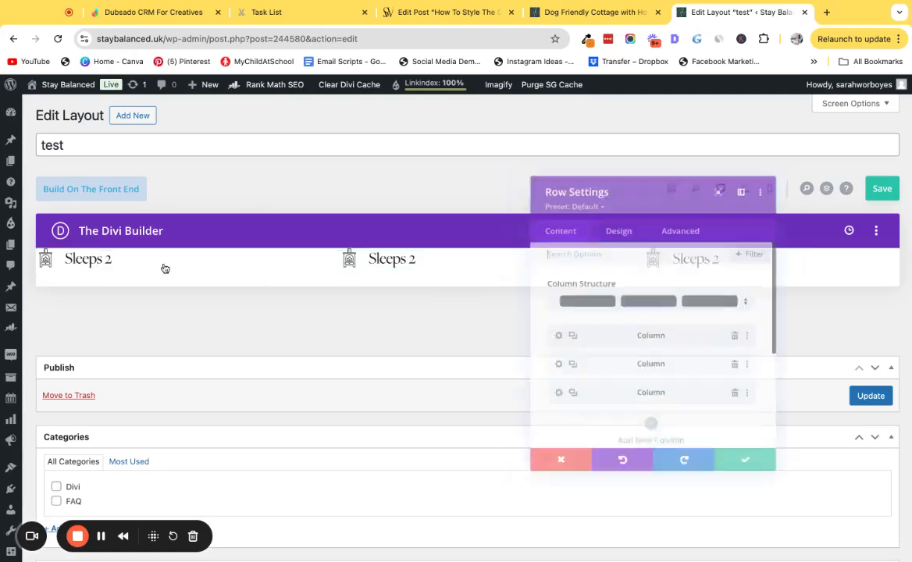
left_click(682, 224)
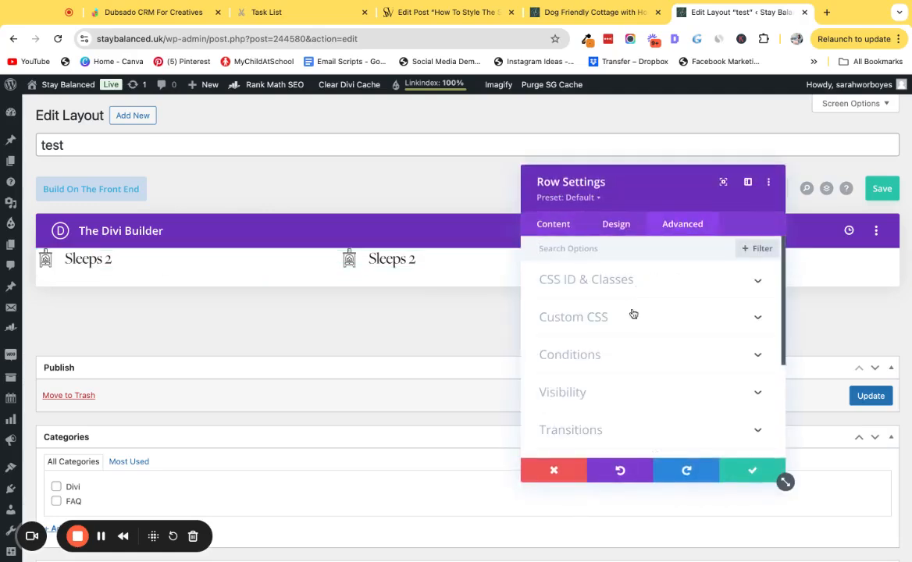
left_click(634, 314)
scroll(645, 366, "down", 3)
scroll(645, 366, "up", 3)
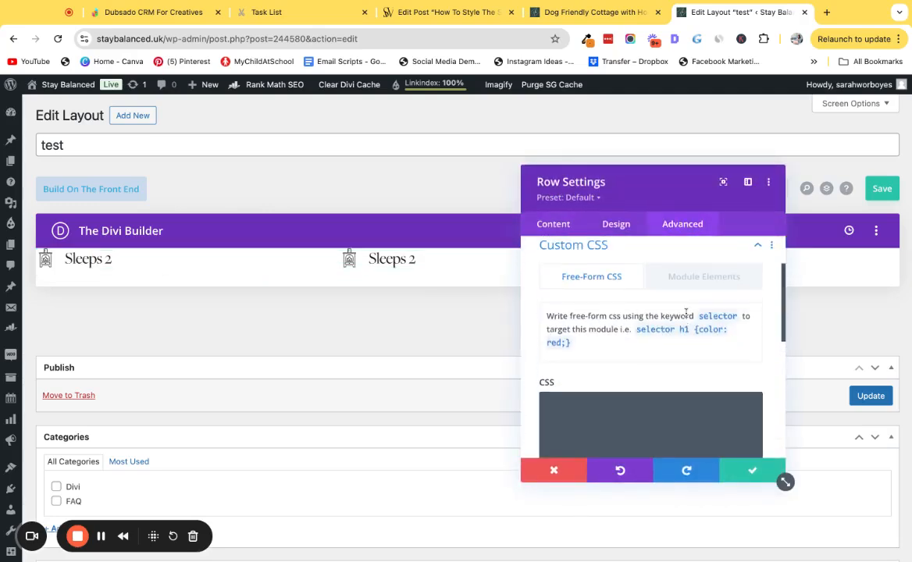
left_click(704, 276)
scroll(663, 336, "down", 5)
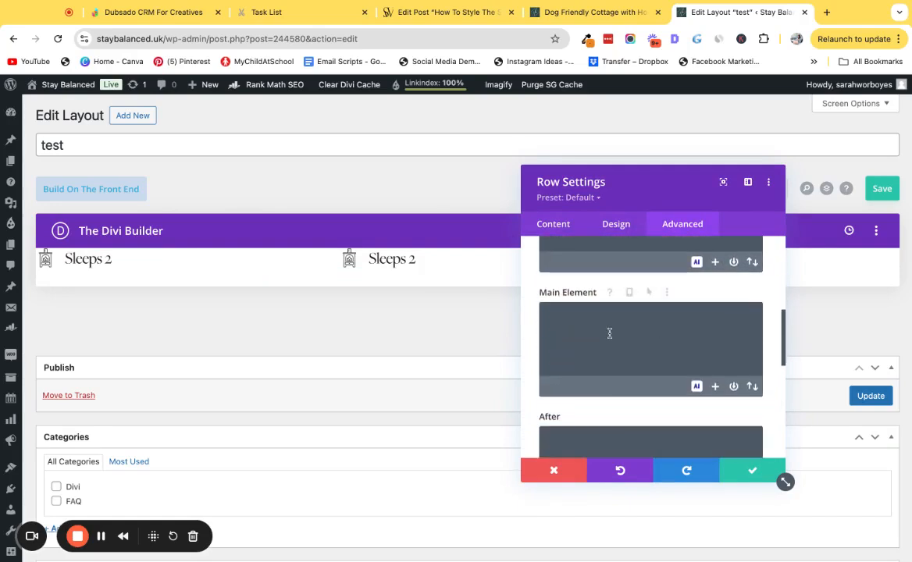
left_click(608, 334)
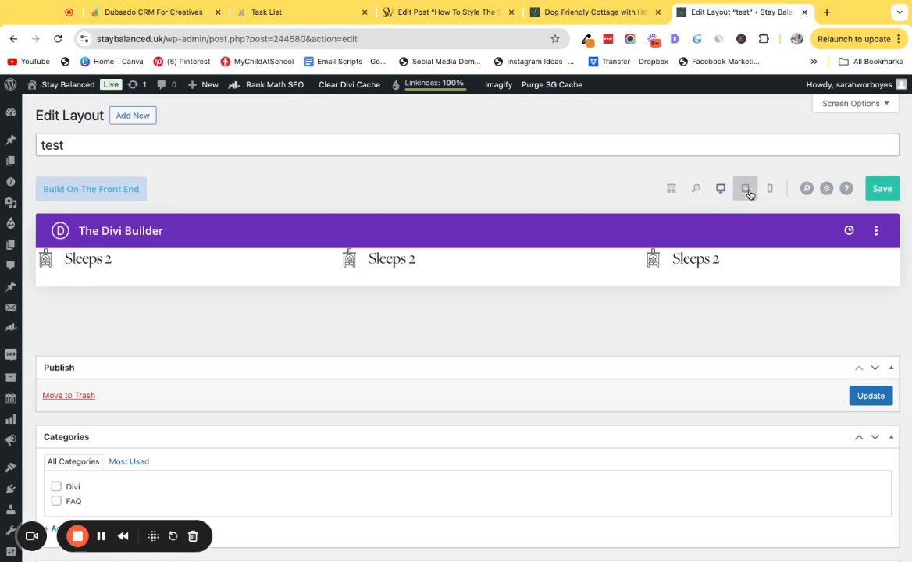
Preview the row in tablet, phone and desktop views.
left_click(748, 192)
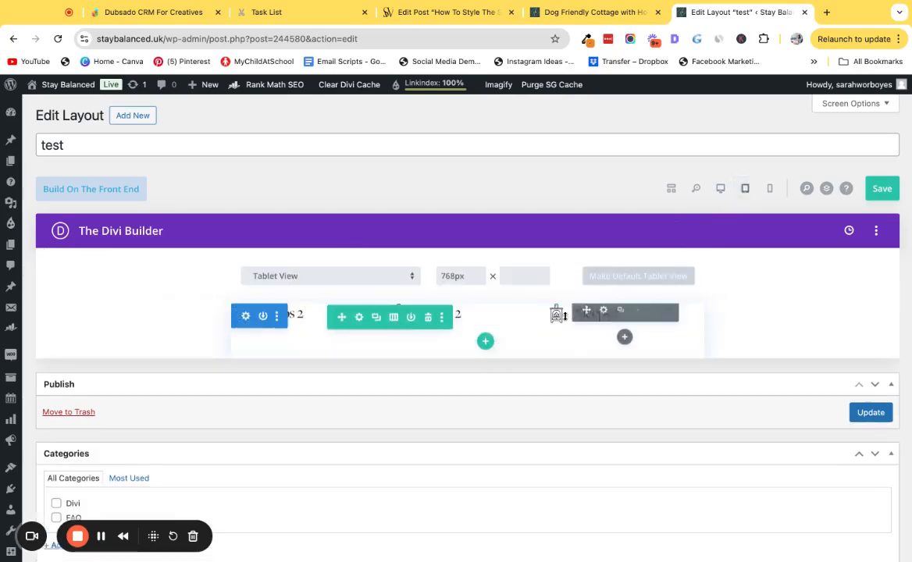
left_click(770, 189)
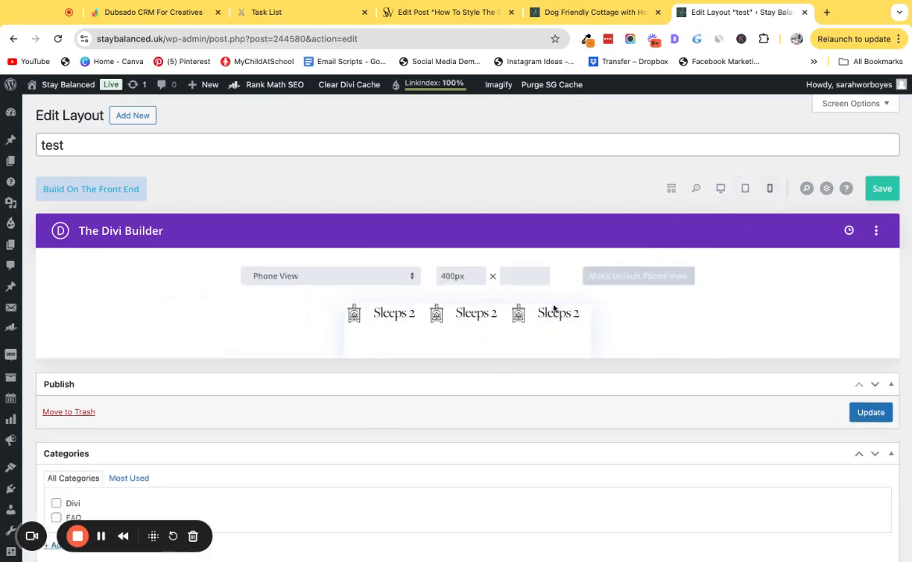
left_click(747, 192)
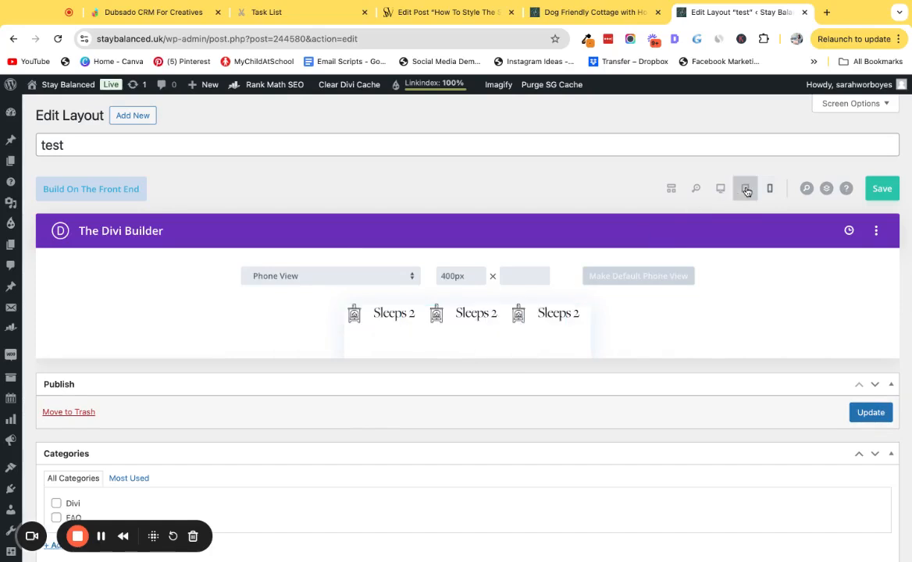
left_click(720, 188)
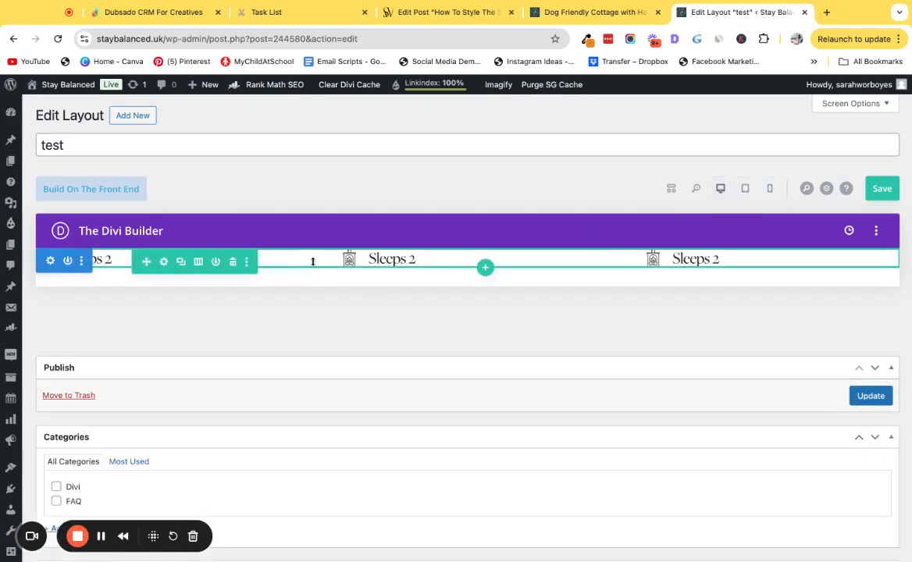
Duplicate the row and set the row's bottom padding to 20px.
left_click(181, 264)
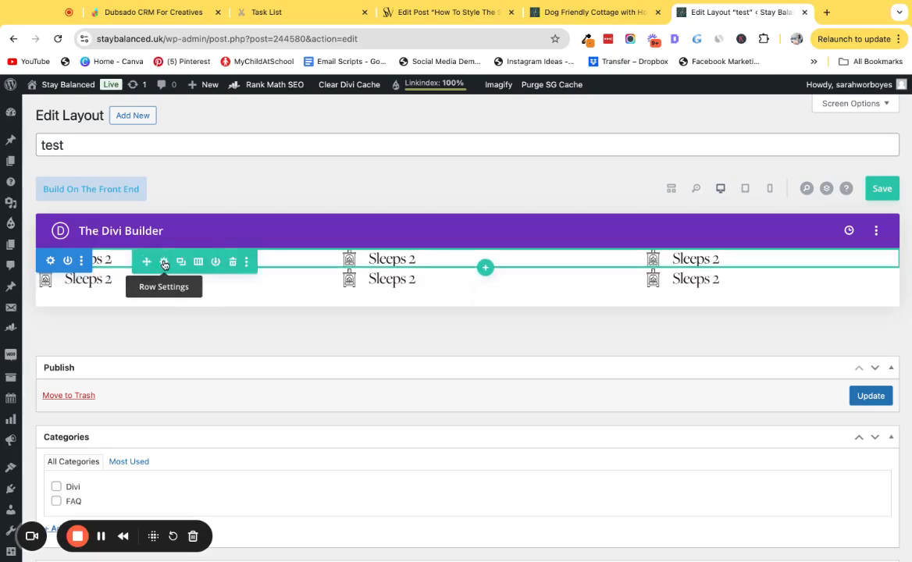
left_click(163, 263)
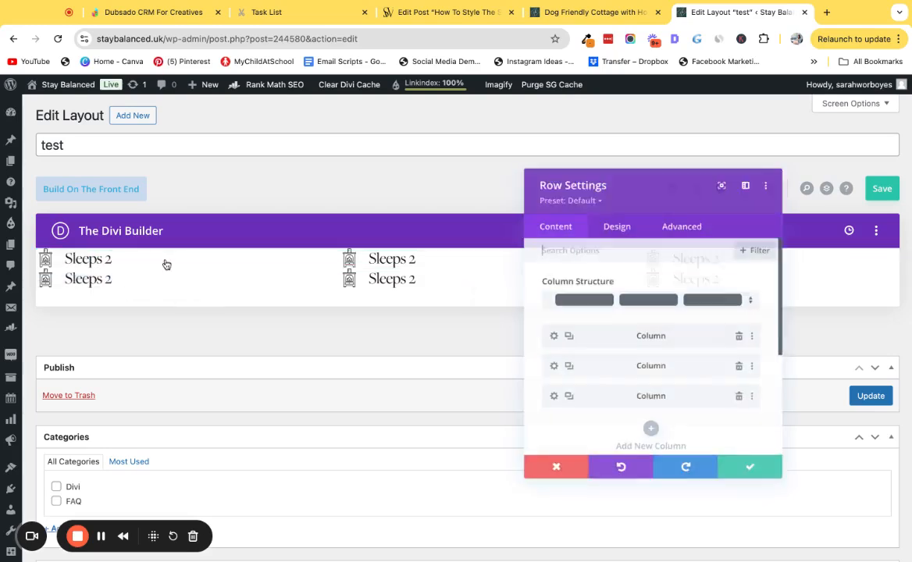
left_click(617, 225)
left_click(604, 319)
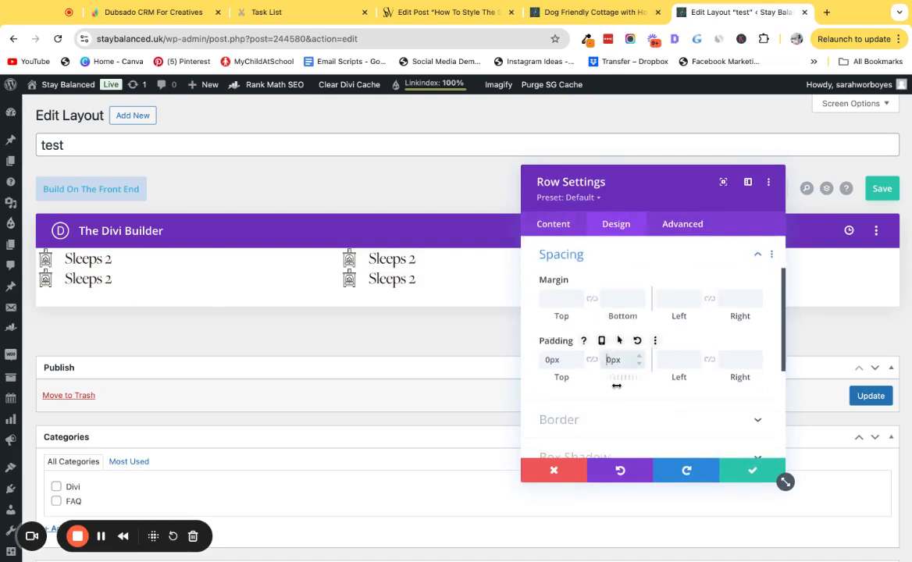
type("2")
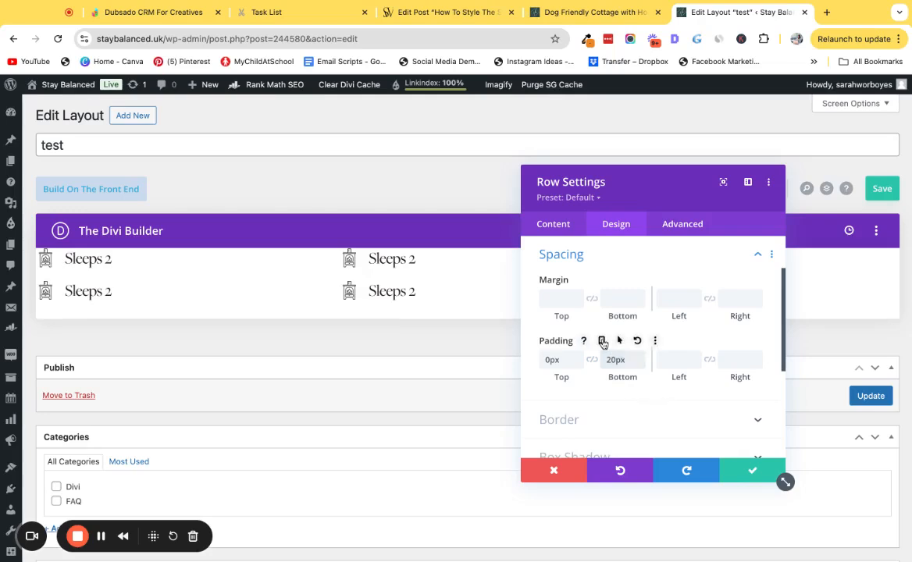
Check the row's bottom padding across tablet, phone and desktop views, then save the row settings.
left_click(602, 341)
left_click(646, 364)
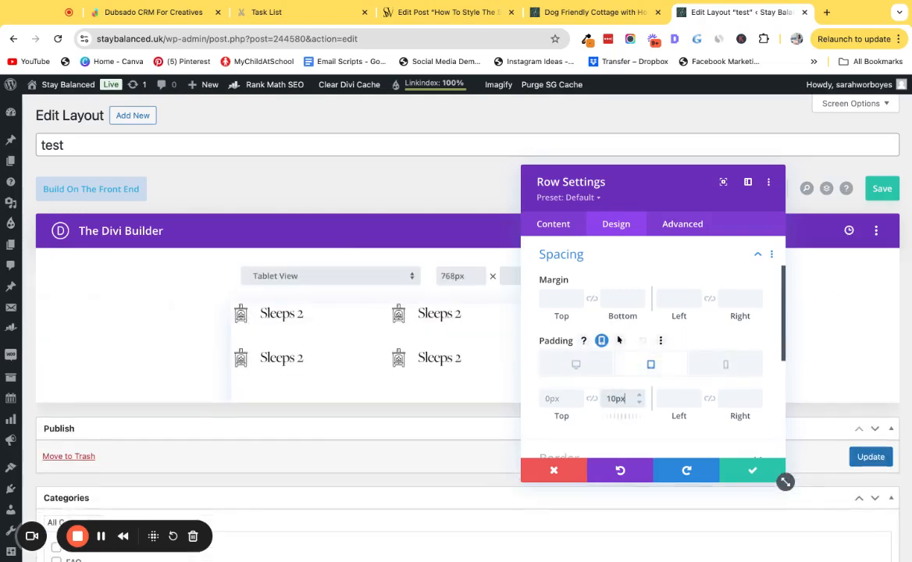
left_click(710, 367)
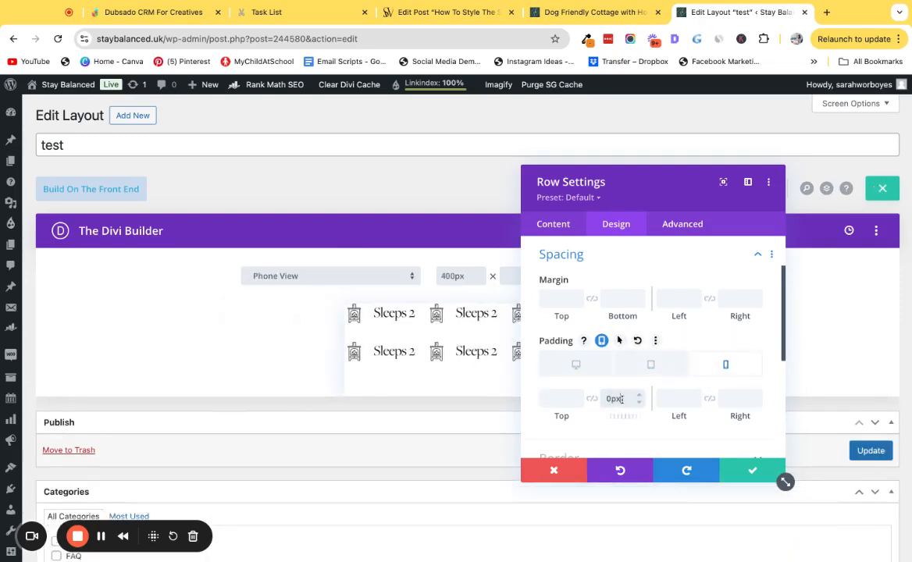
left_click(659, 363)
left_click(575, 364)
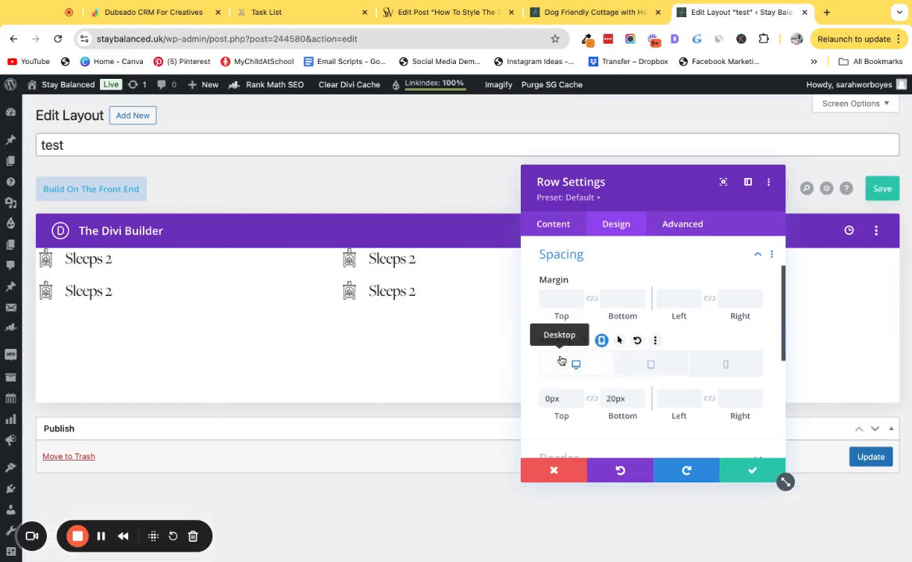
left_click(756, 469)
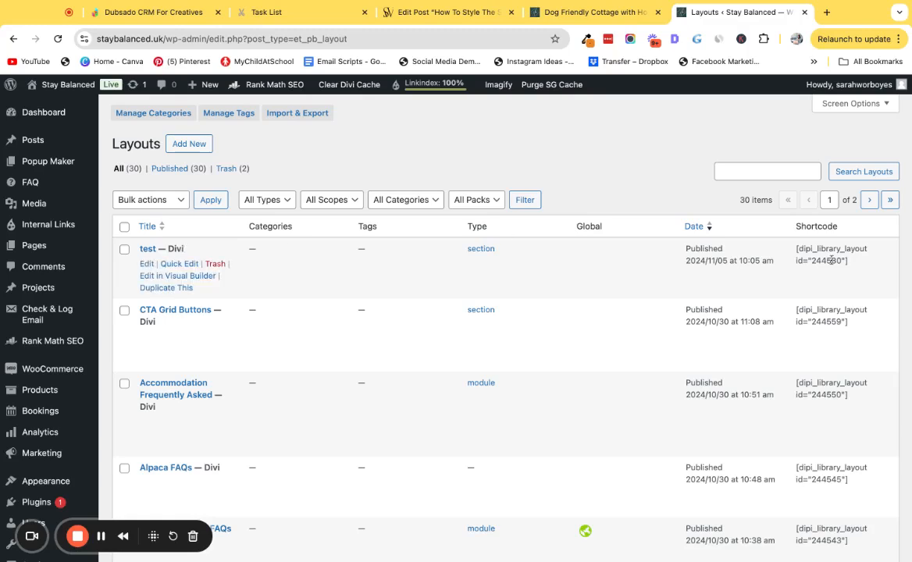
Copy the test layout's shortcode from the Divi library list and open the test page in the Visual Builder.
left_click_drag(802, 248, 865, 267)
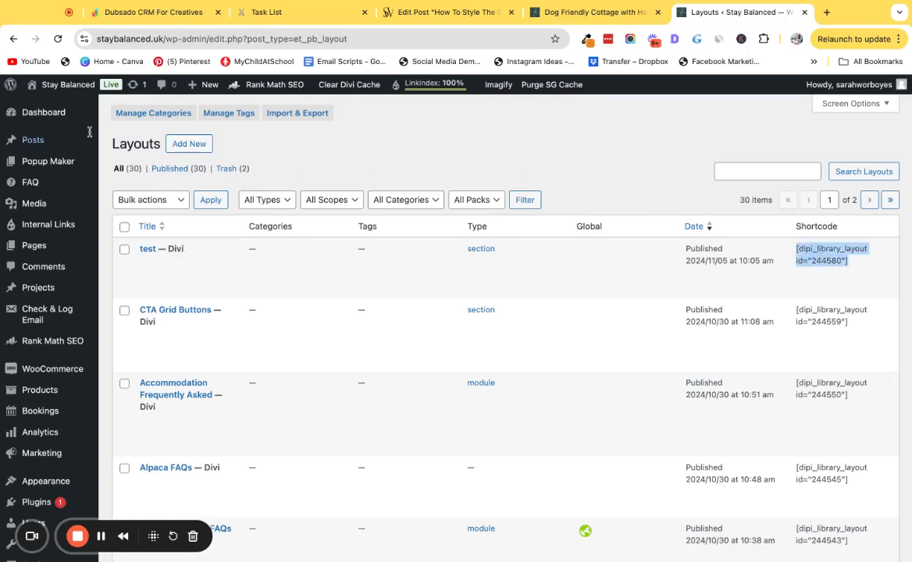
left_click(135, 247)
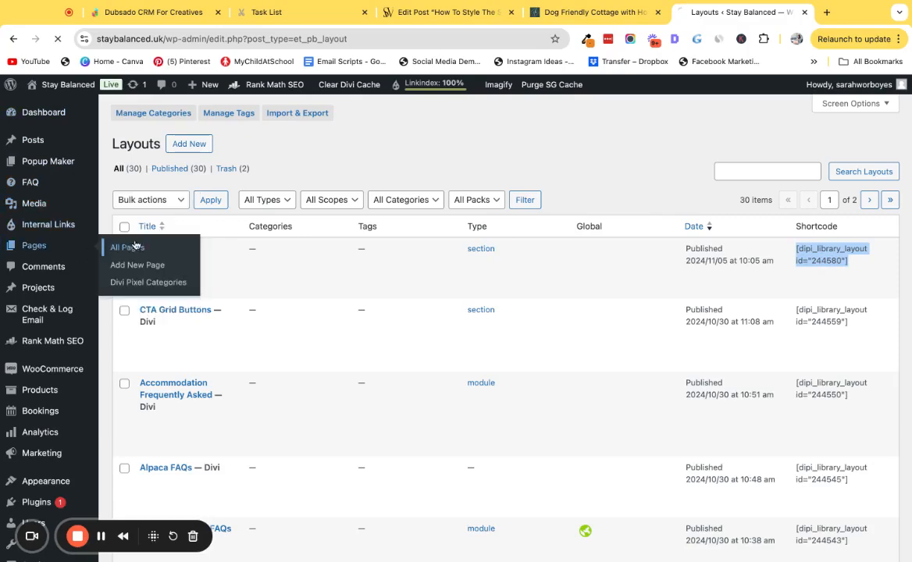
left_click(186, 262)
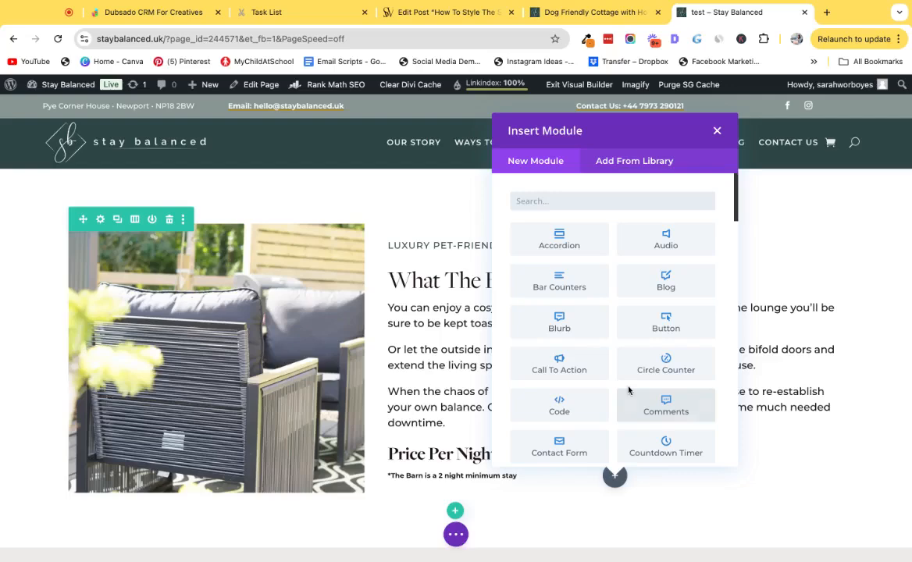
Insert a Text module and paste the layout shortcode into its body in text mode.
type("text")
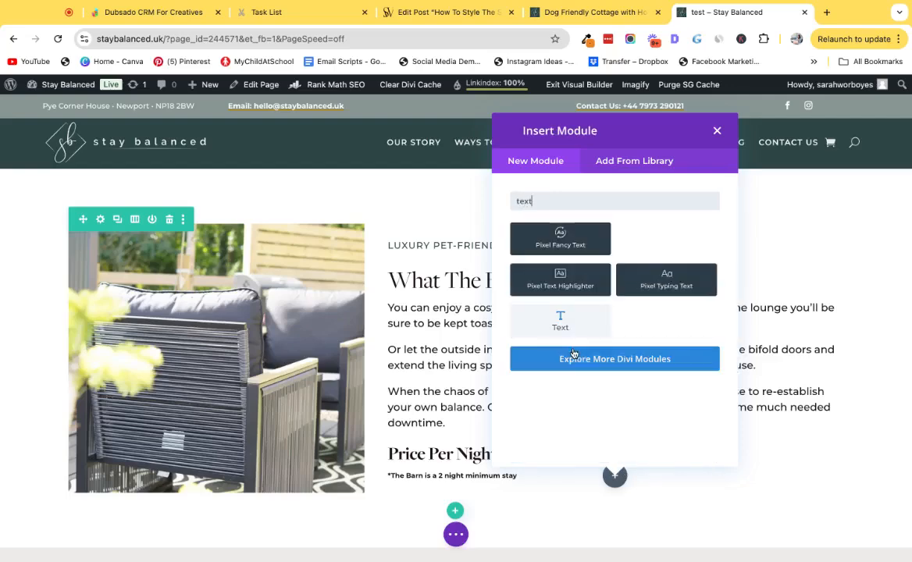
left_click(648, 279)
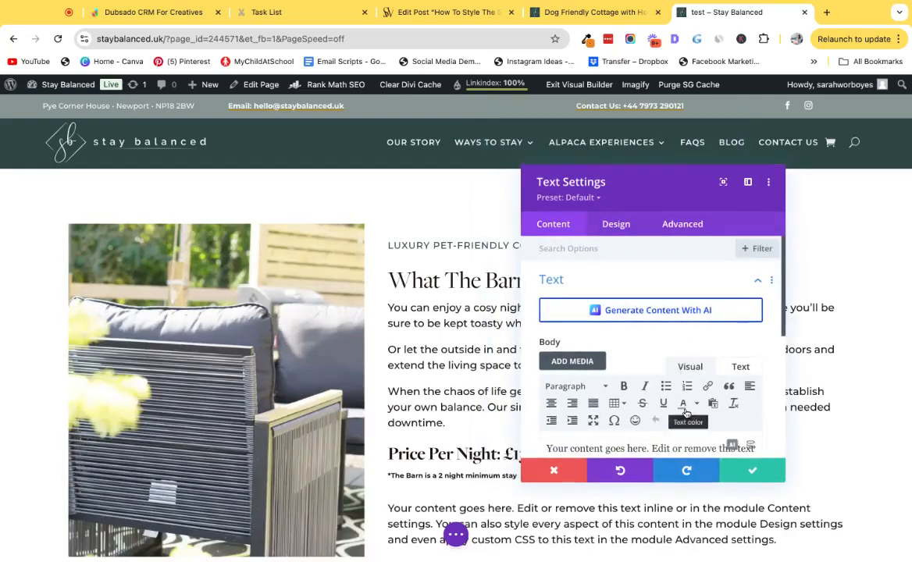
scroll(711, 367, "down", 1)
left_click(740, 318)
double_click(626, 366)
key("ctrl+a")
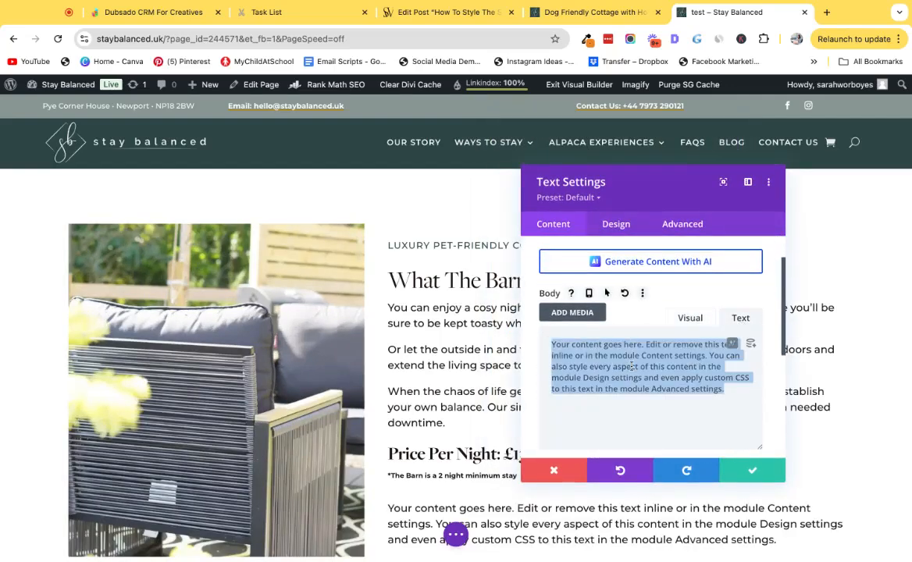
type("[divi_library_layout id=\"244581\"]")
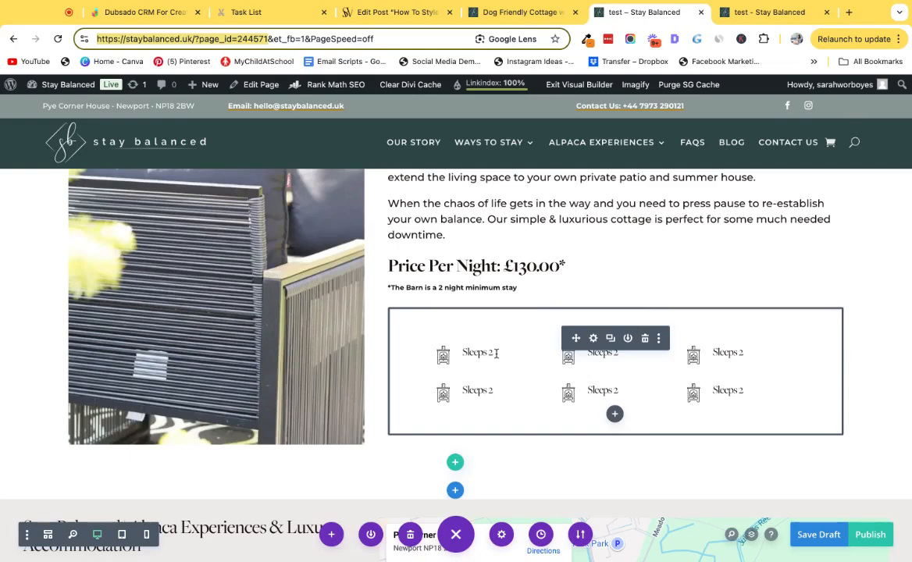
Preview the test page in the other tab and inspect it in mobile device view with developer tools.
left_click(751, 12)
scroll(497, 342, "down", 3)
left_click_drag(417, 381, 753, 412)
scroll(660, 328, "up", 1)
double_click(626, 279)
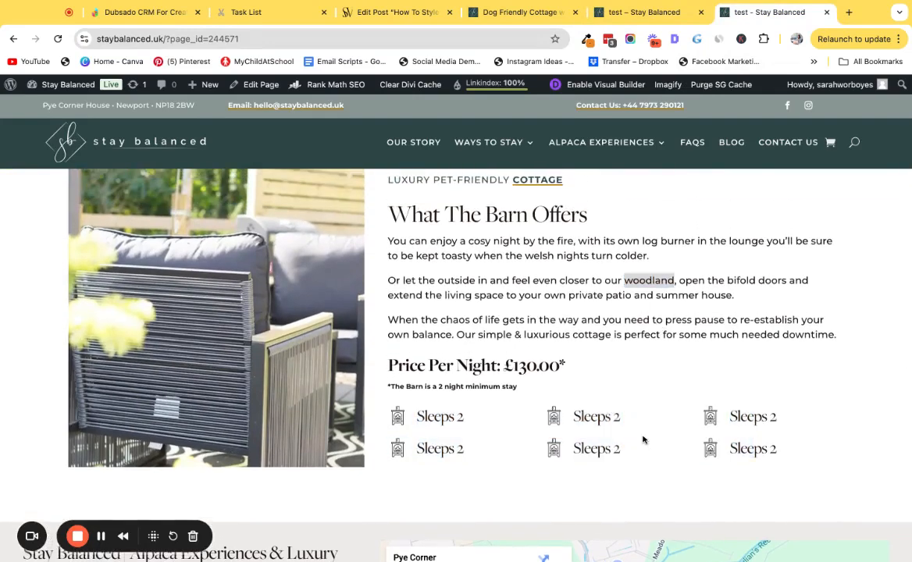
key("super+alt+i")
scroll(243, 264, "up", 1)
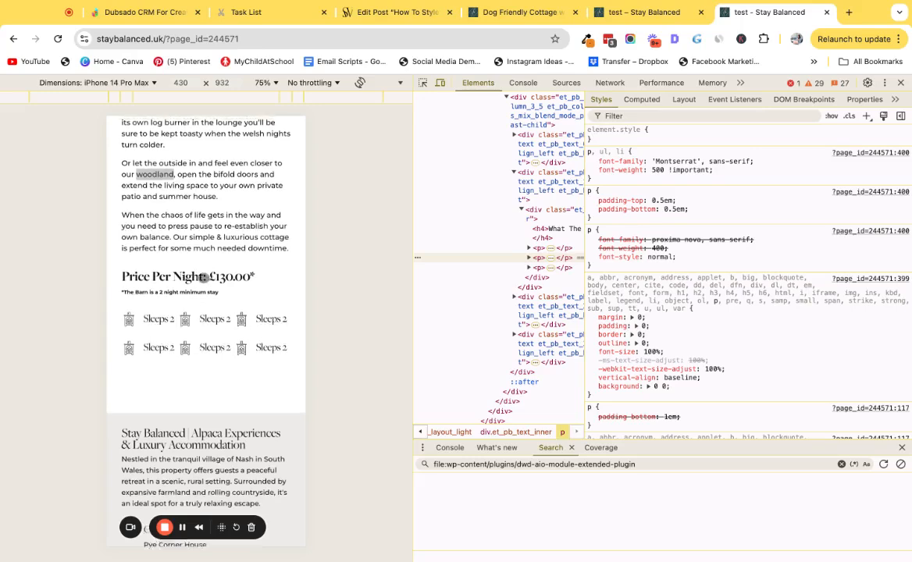
scroll(197, 342, "up", 3)
scroll(254, 267, "down", 2)
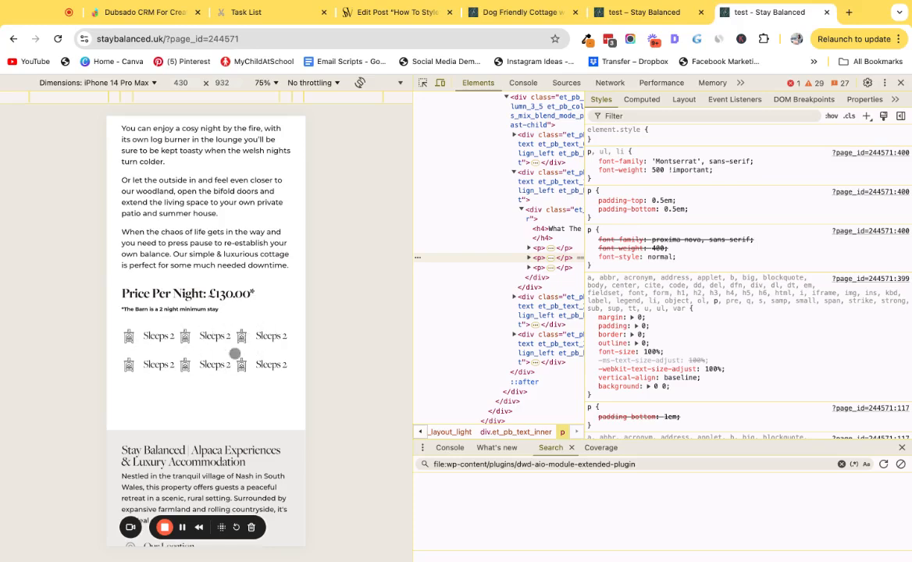
Reopen the shortcode Text module's settings, select the shortcode and save the module.
left_click(632, 13)
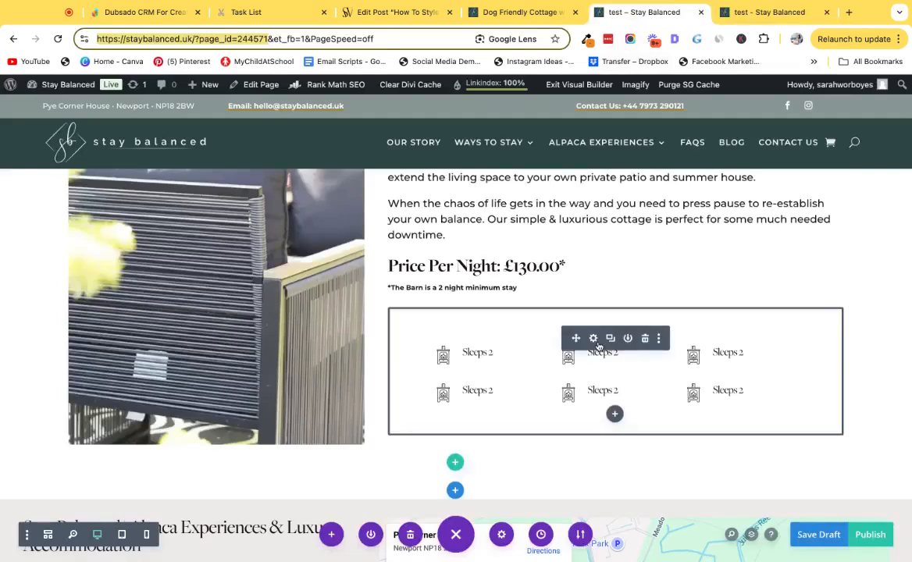
left_click(596, 341)
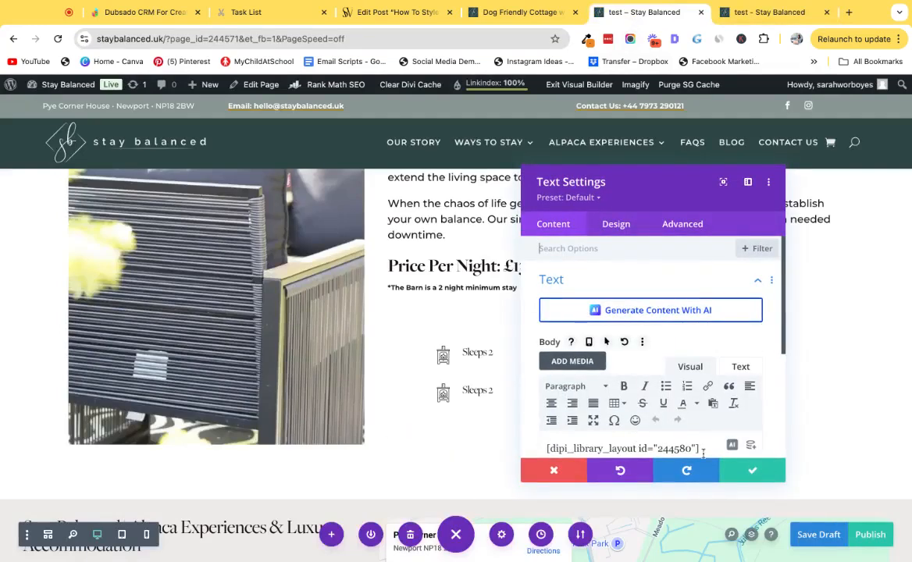
triple_click(703, 450)
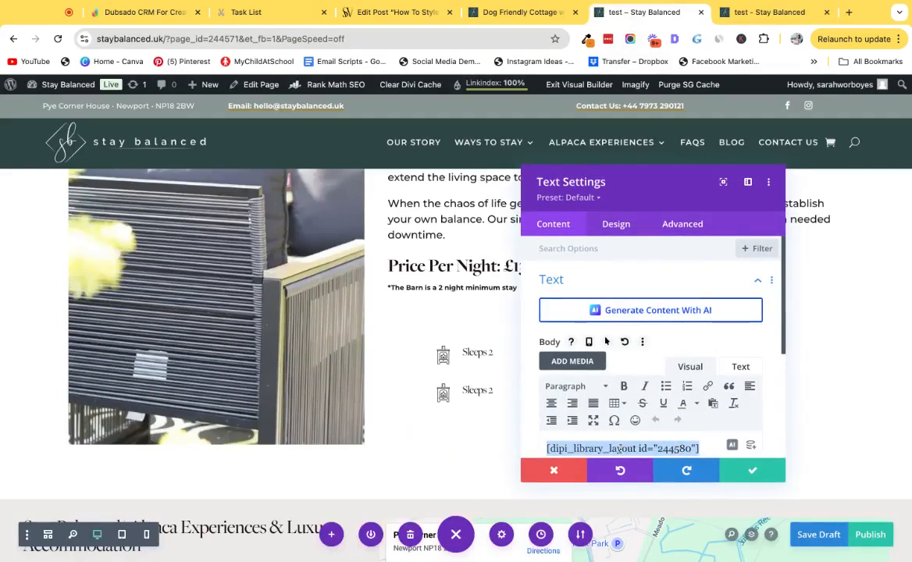
left_click(726, 472)
scroll(598, 354, "up", 2)
scroll(598, 354, "up", 2)
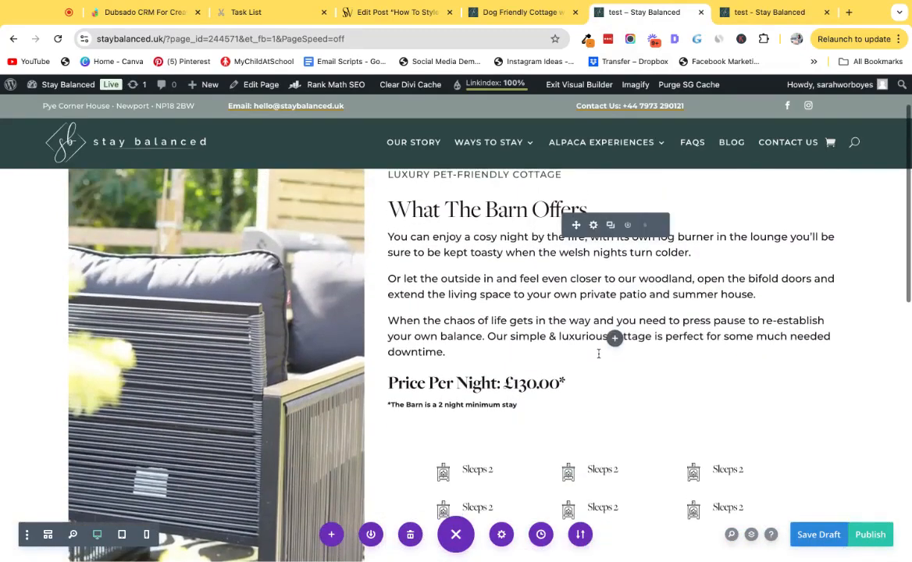